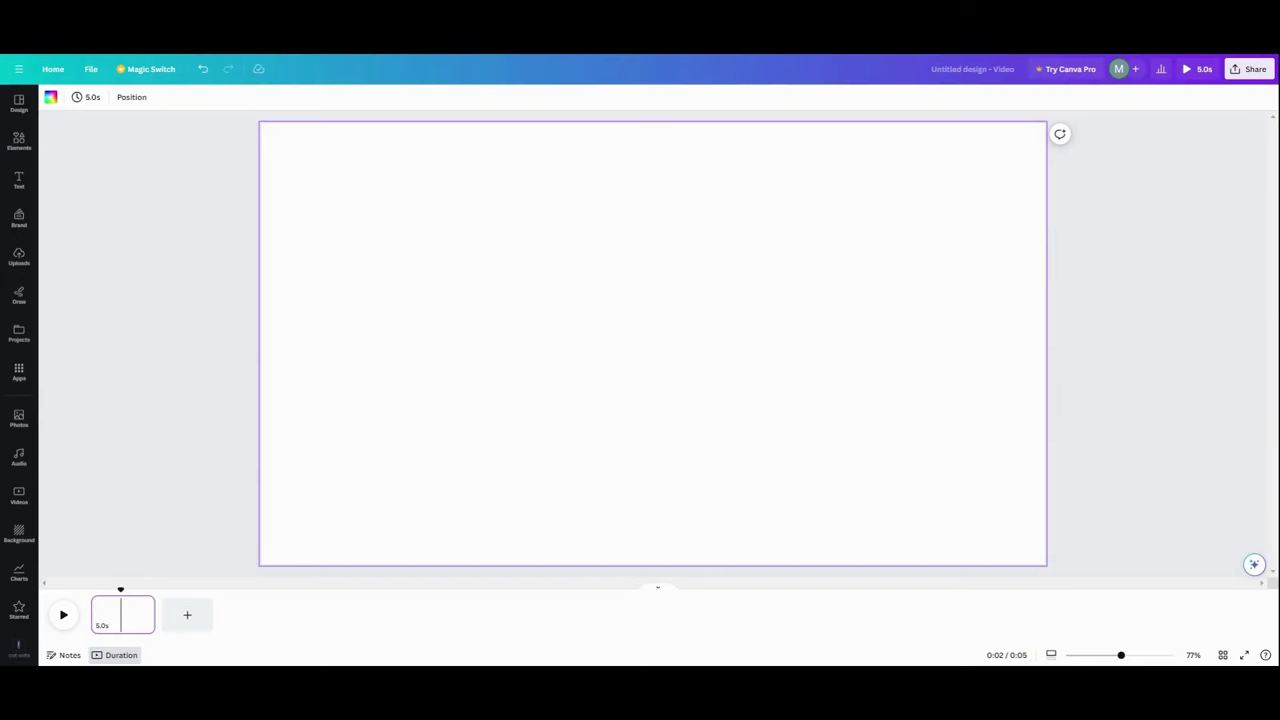
- Apply the grey-to-white gradient to the page background and add a third gradient colour, #A6A6A6
left_click(50, 97)
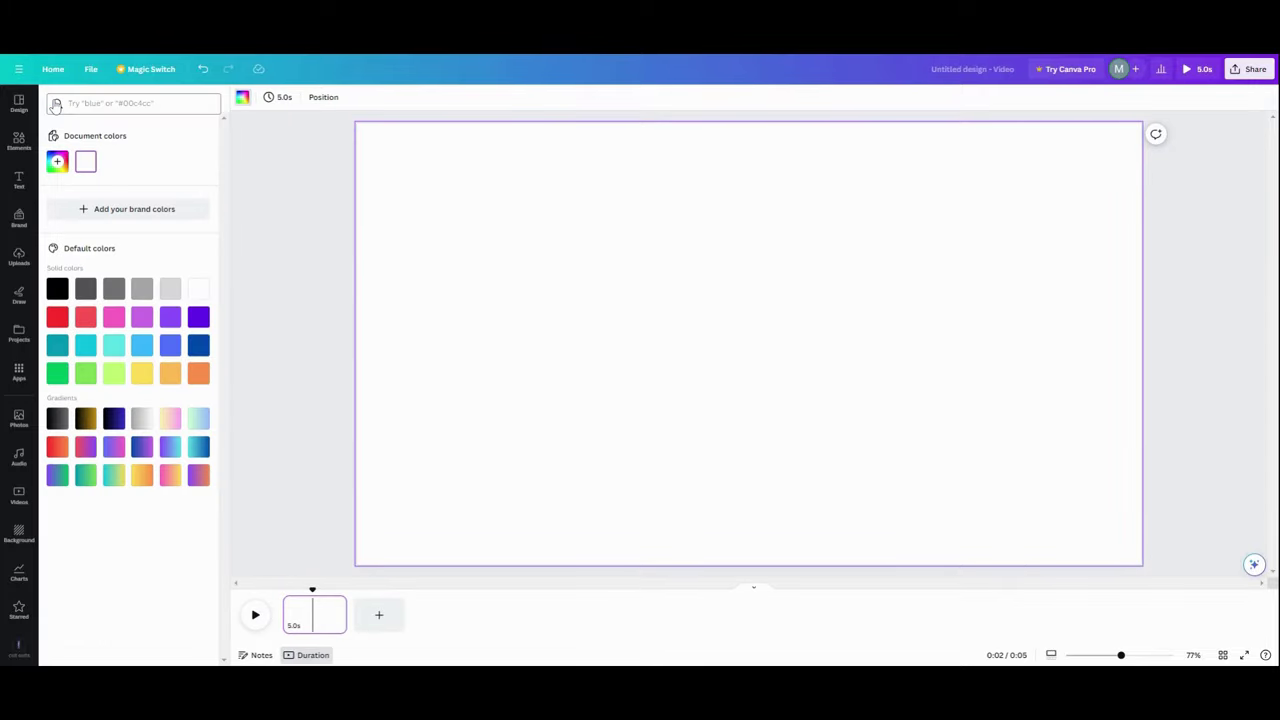
left_click(146, 420)
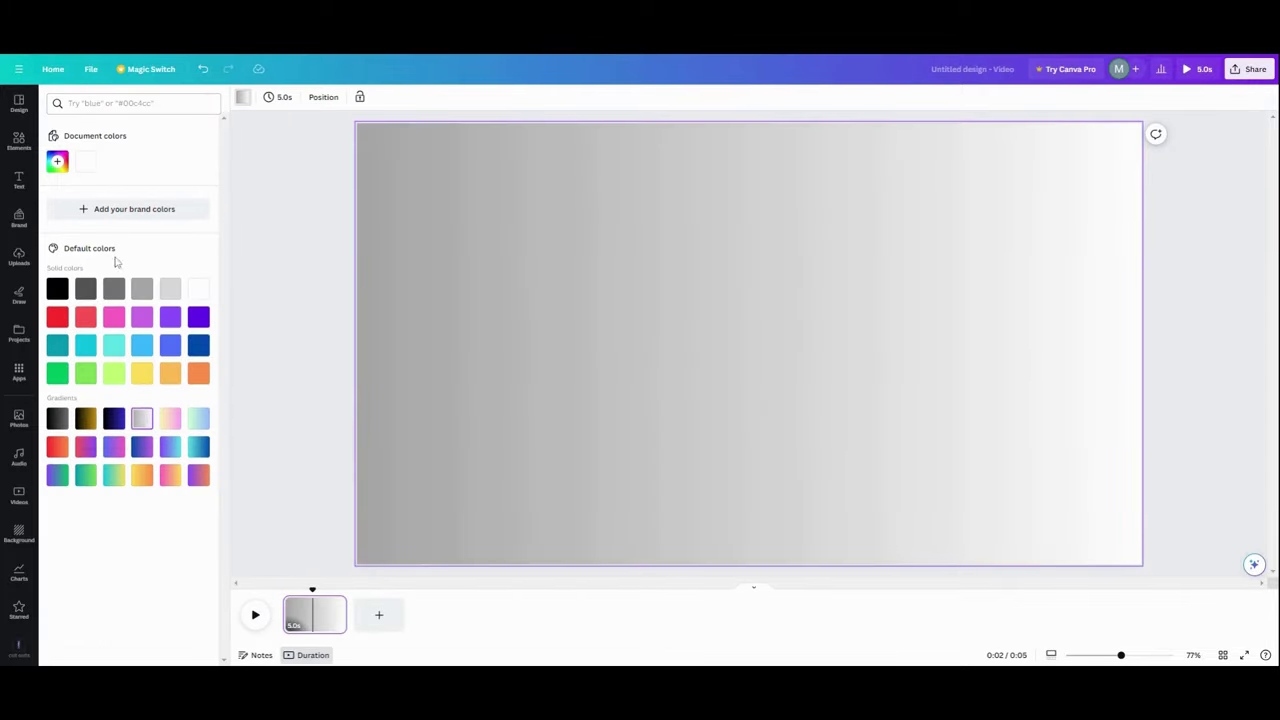
left_click(58, 163)
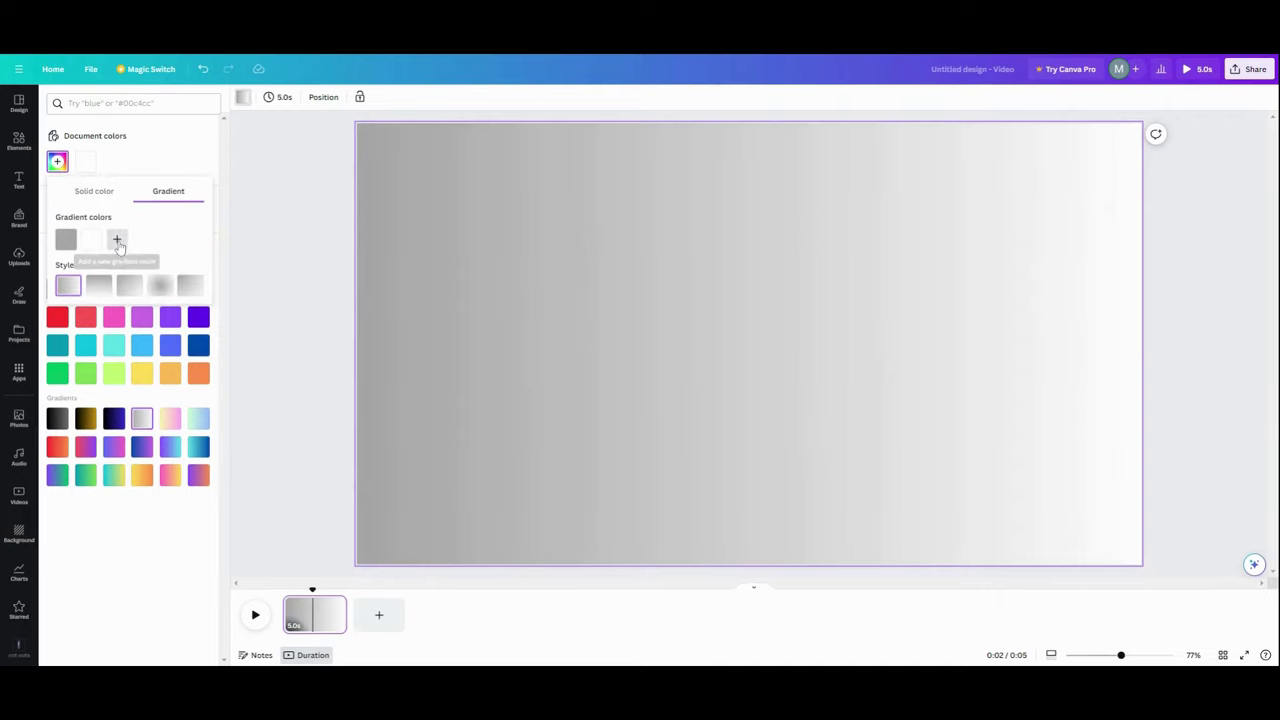
left_click(117, 240)
left_click(254, 361)
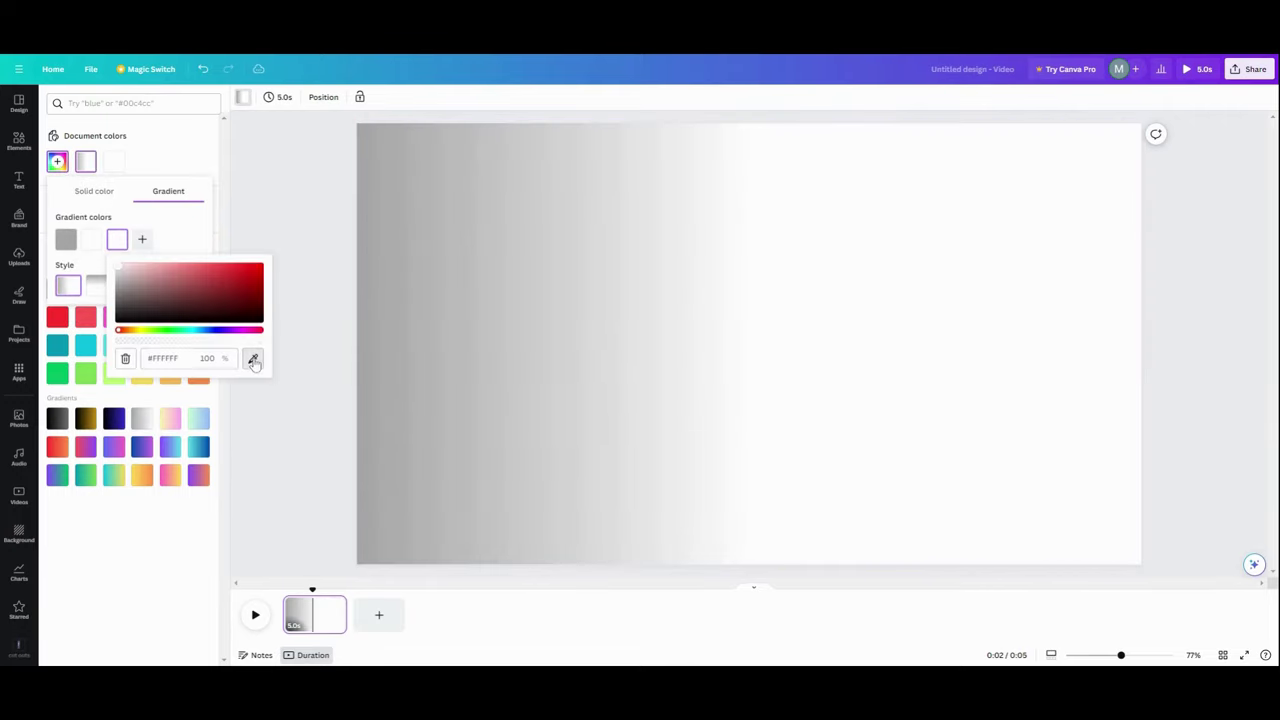
left_click(65, 239)
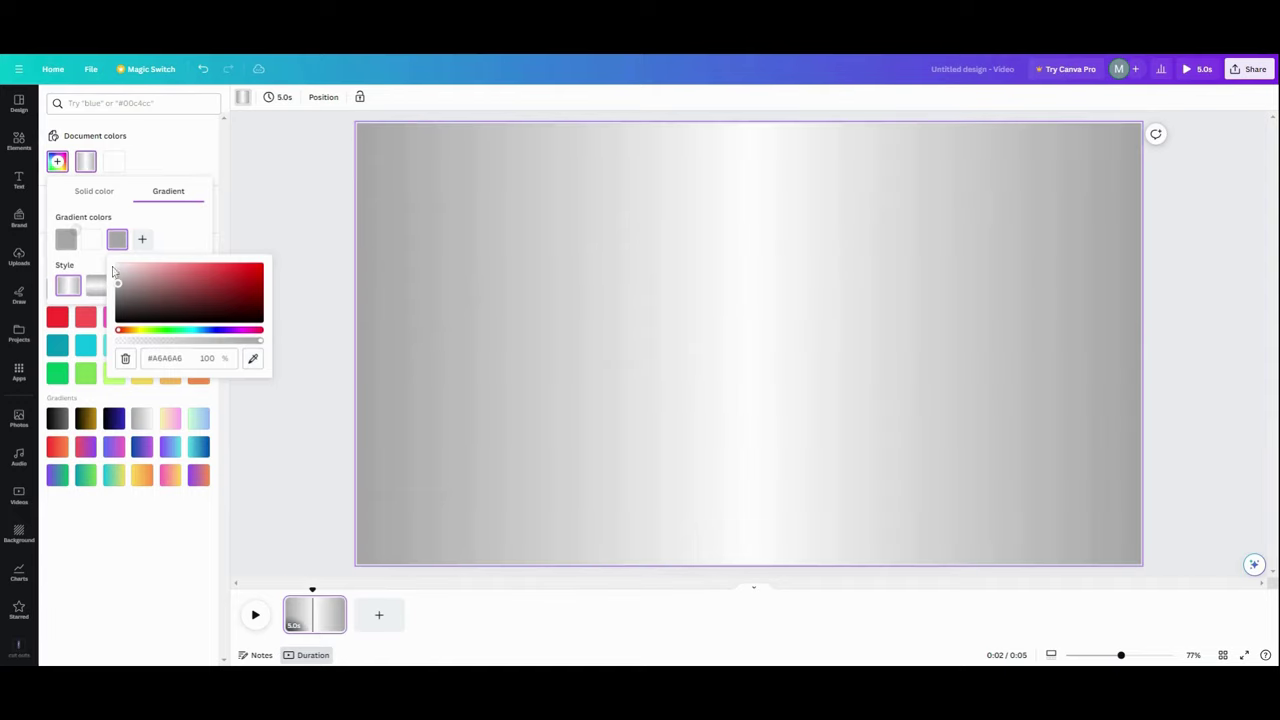
- Add two black (#000000) gradient colours and order the stops black, grey, white, grey, black
left_click(142, 241)
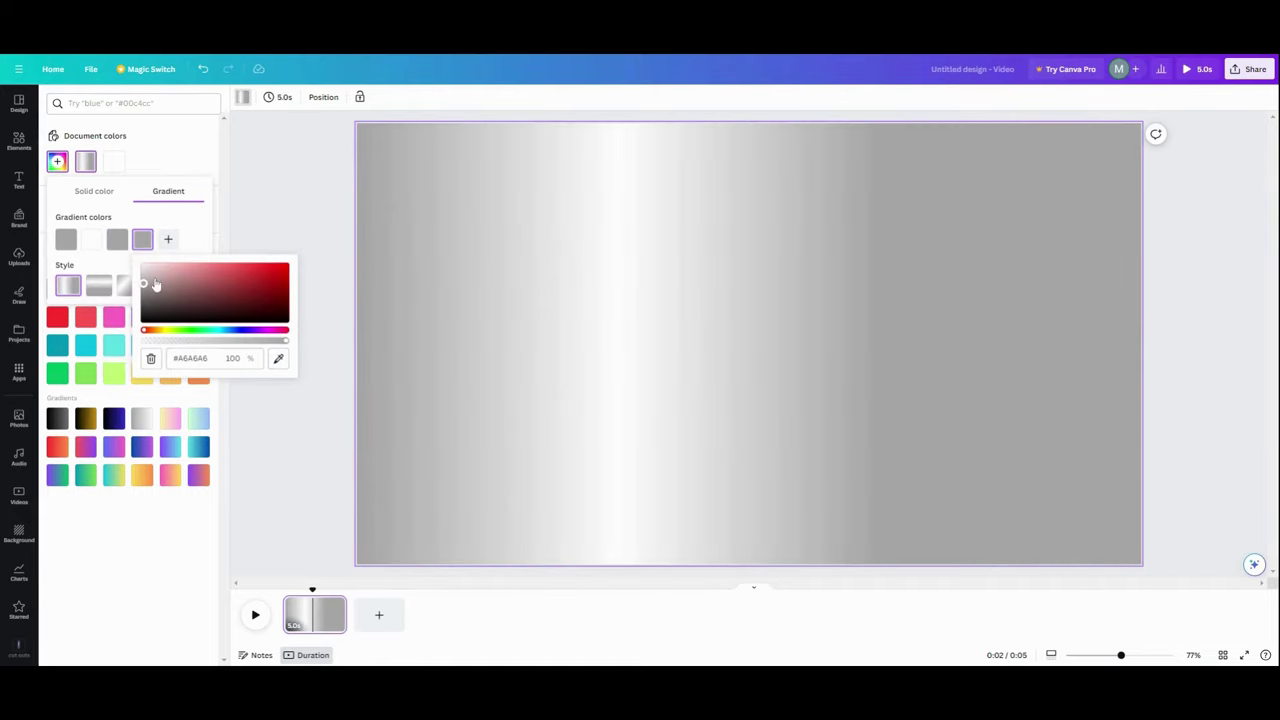
left_click_drag(146, 288, 312, 328)
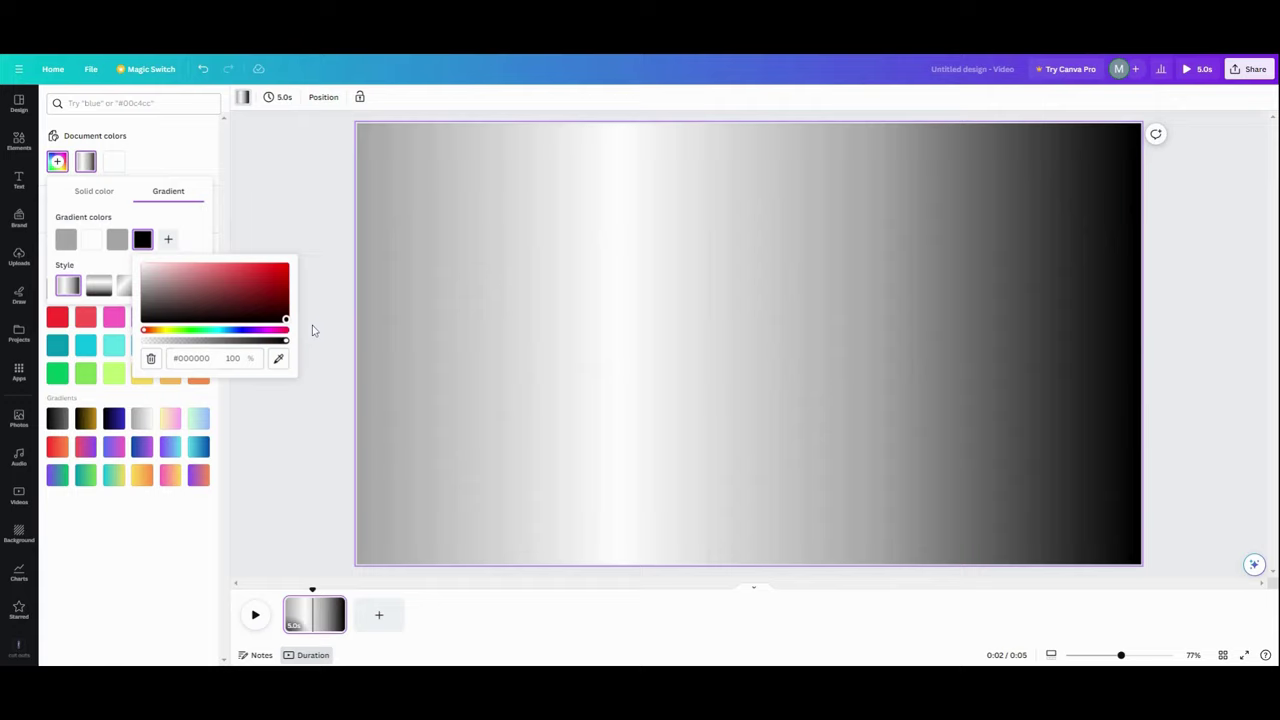
left_click(168, 240)
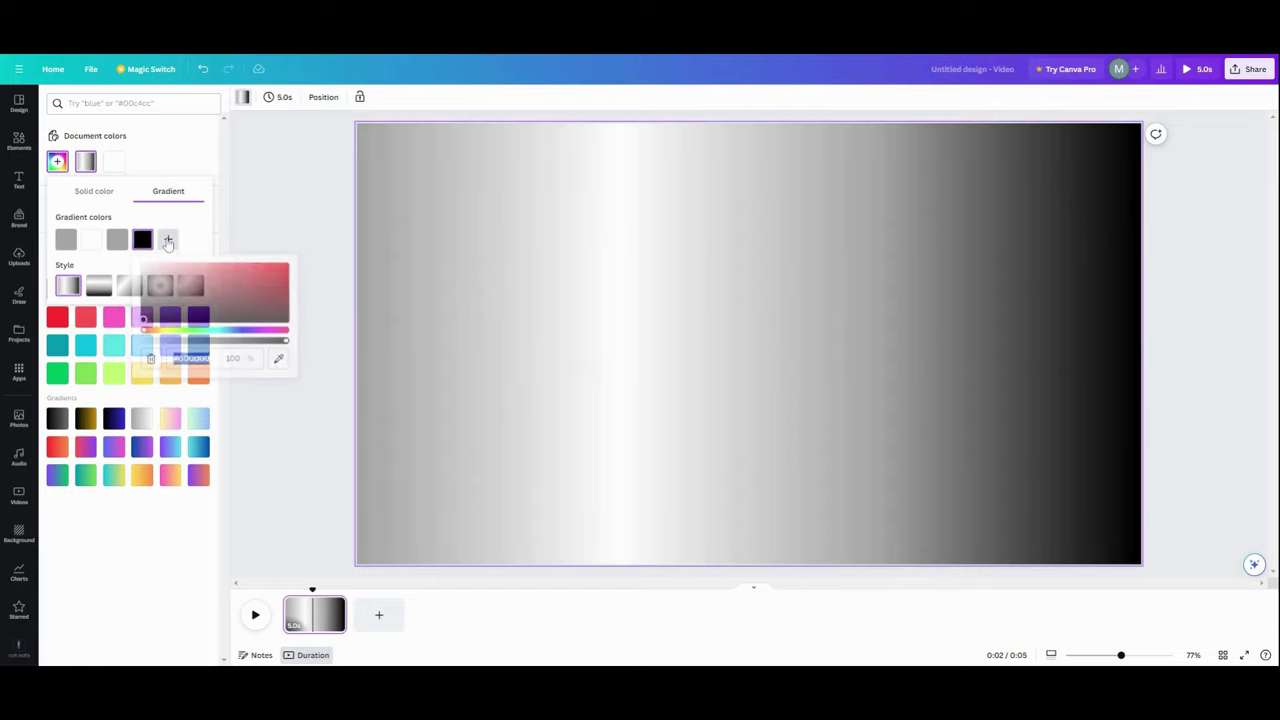
left_click_drag(163, 240, 104, 244)
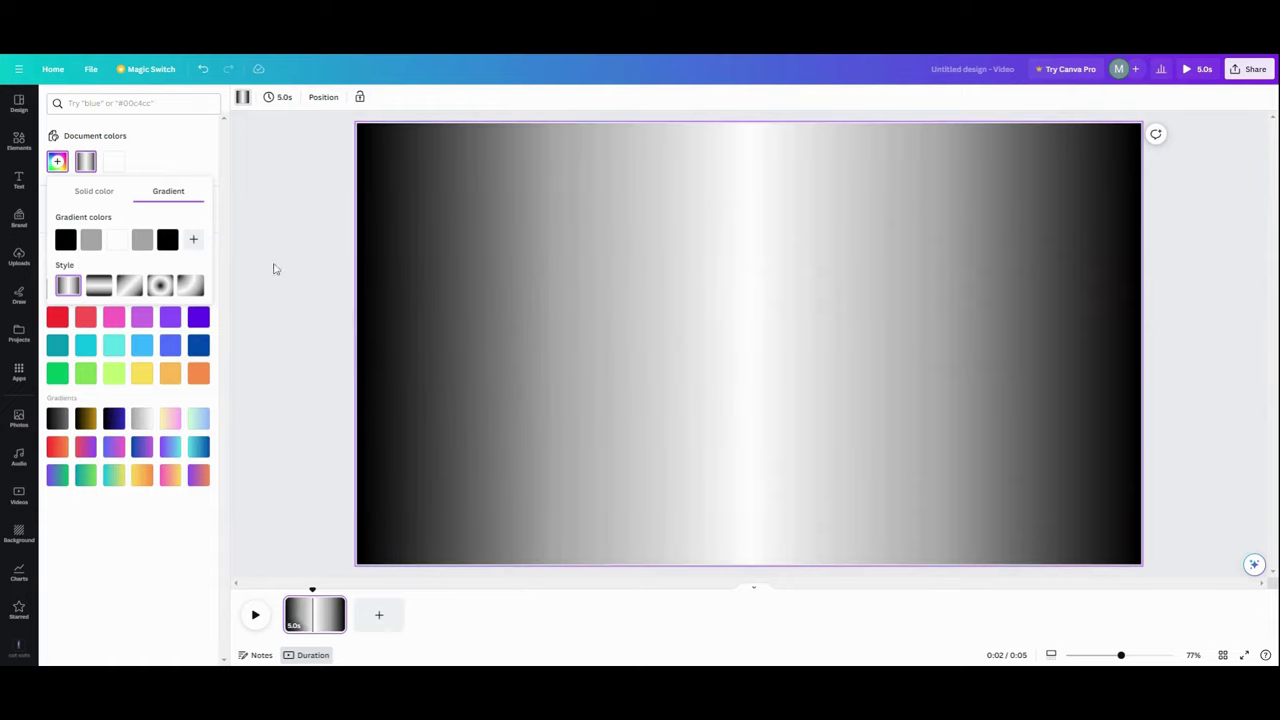
left_click(240, 254)
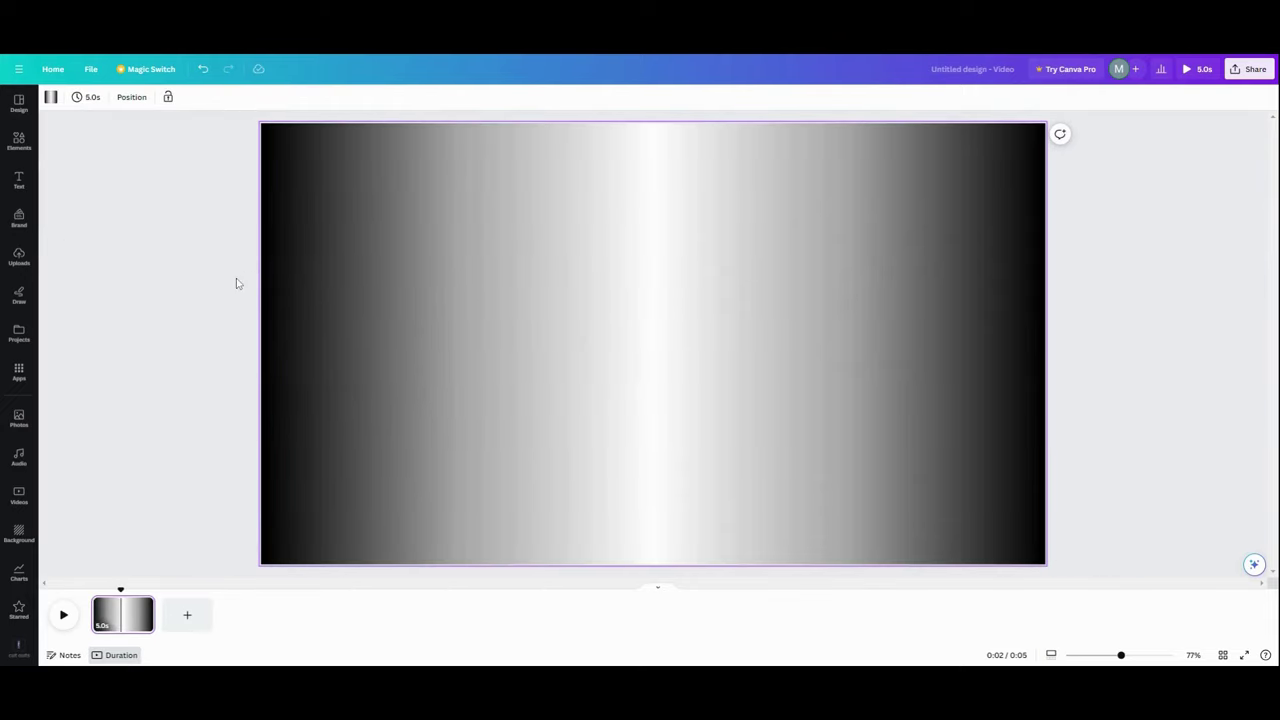
- Insert the recently used Ipad Pro Portrait Frame and shrink it slightly near the page centre
left_click(19, 141)
left_click(199, 165)
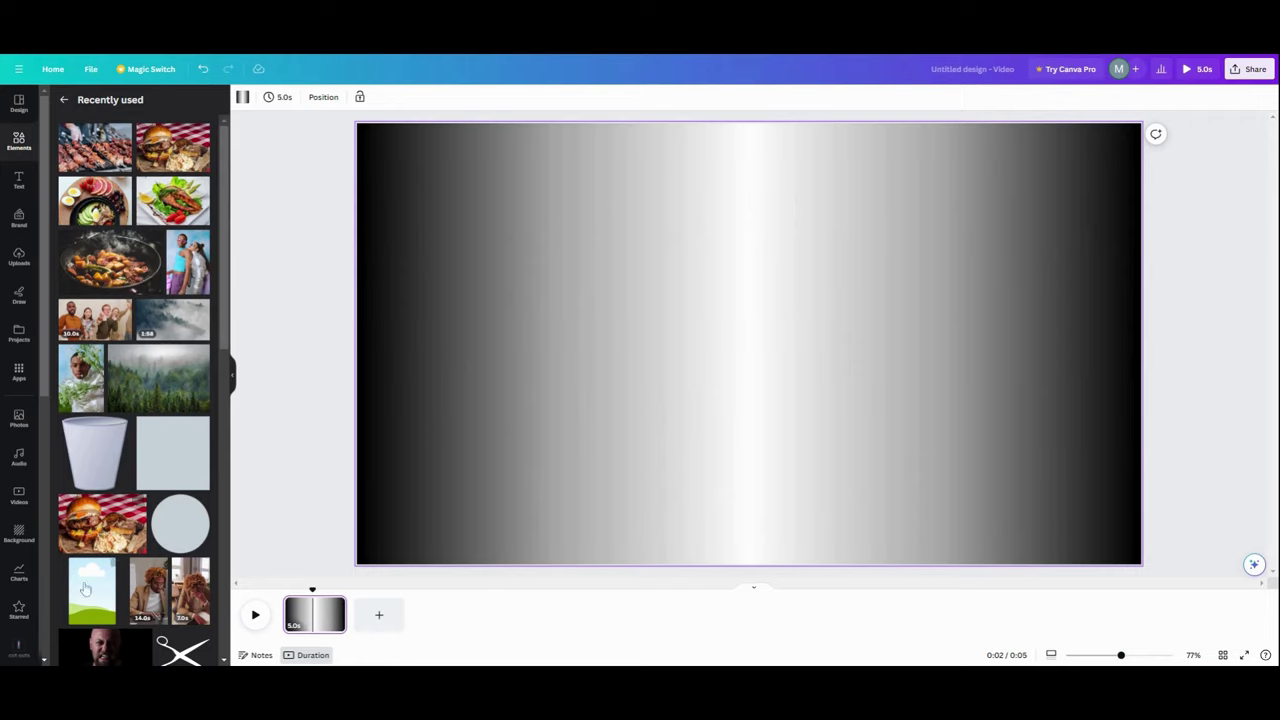
left_click(116, 569)
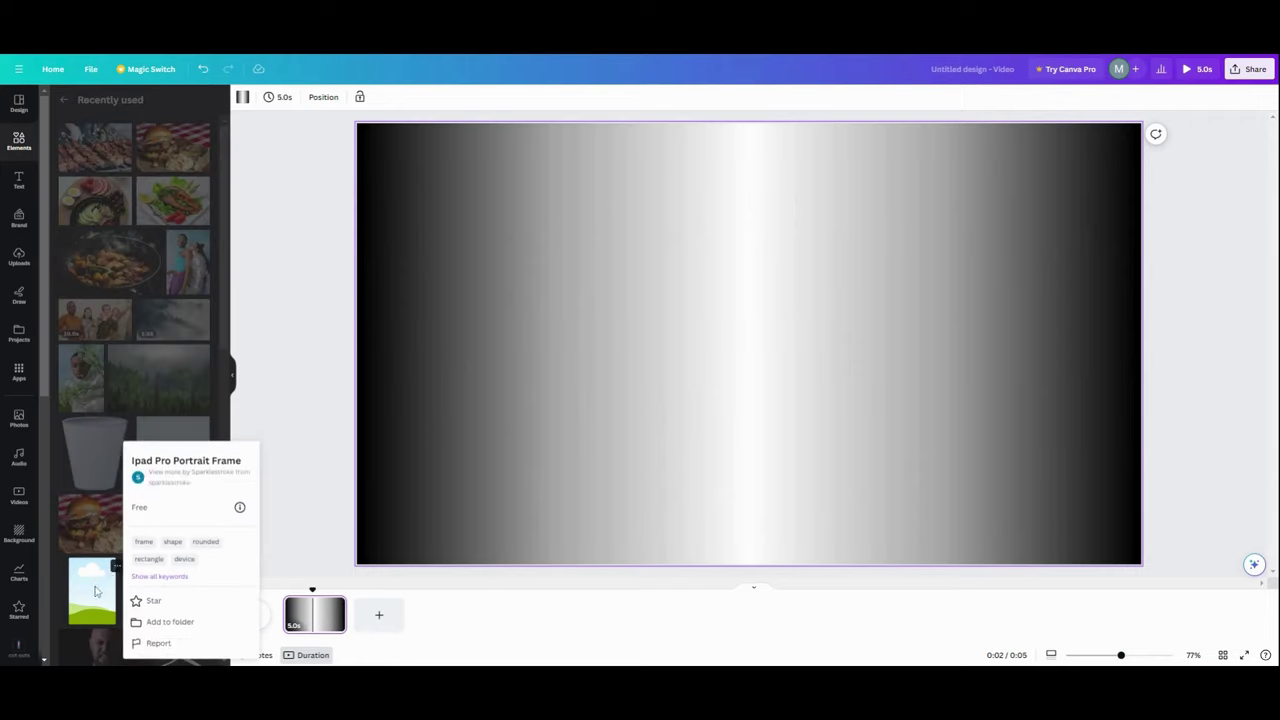
left_click(96, 592)
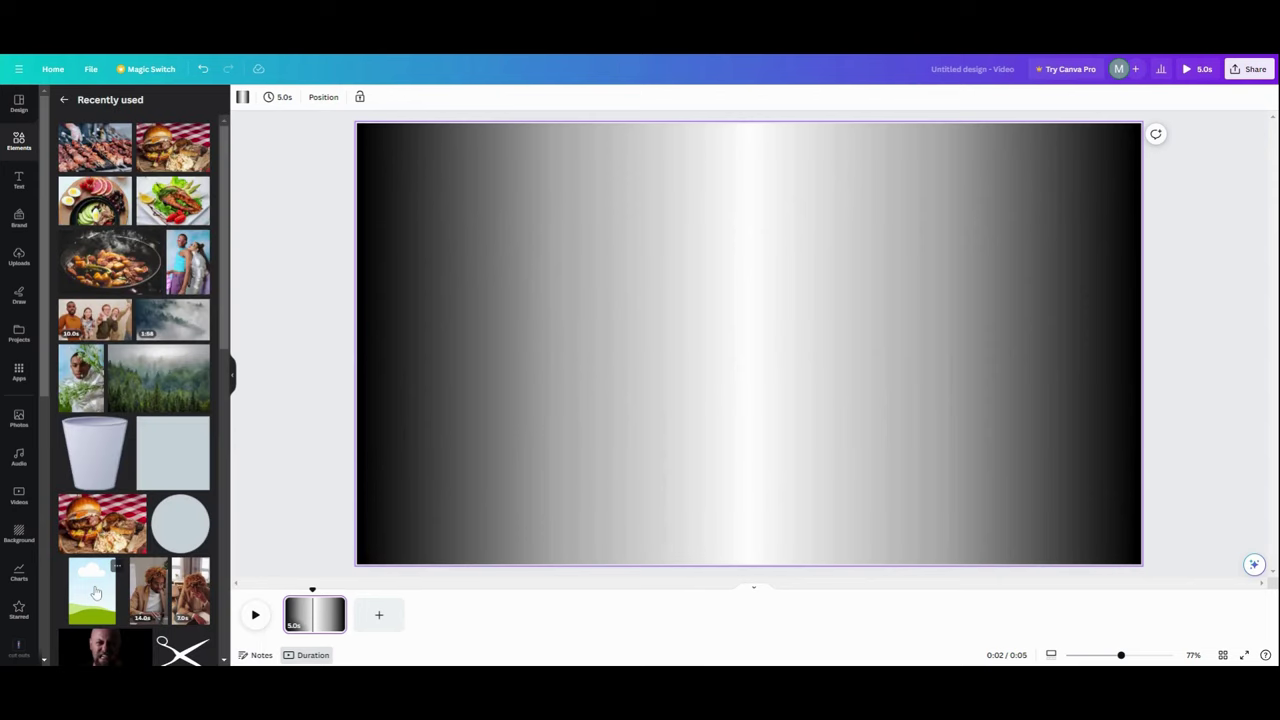
left_click(96, 592)
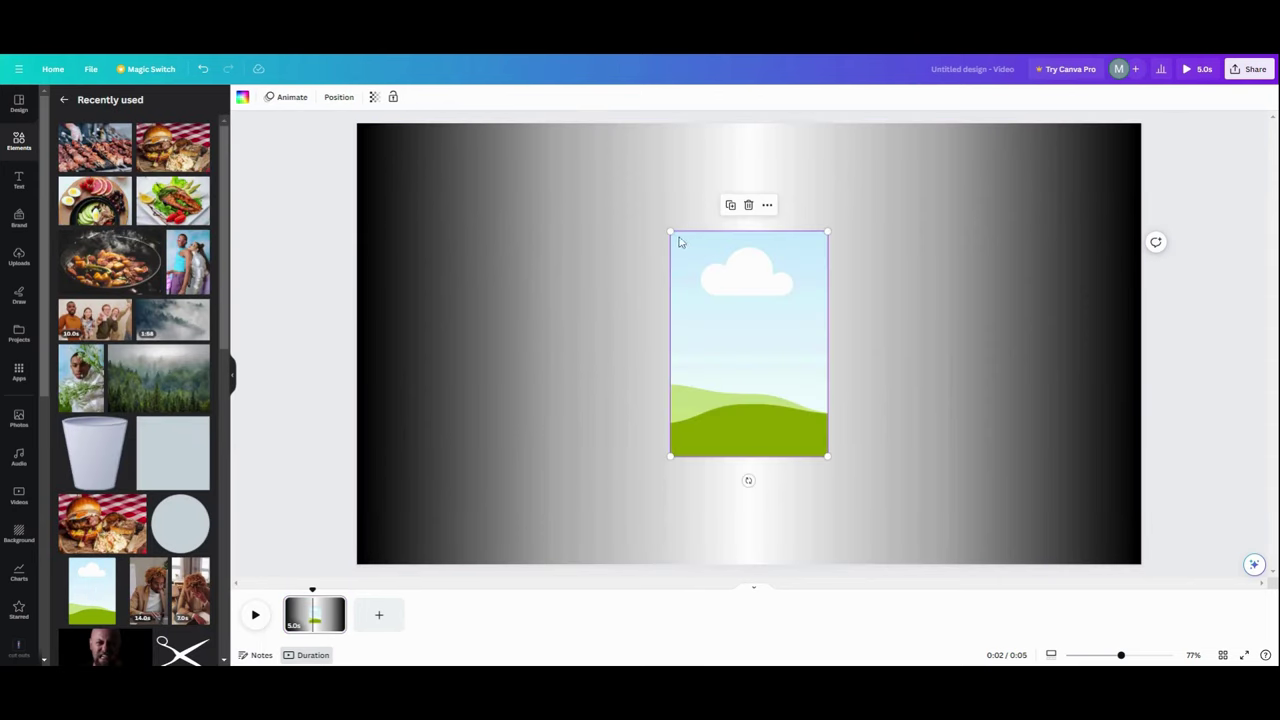
left_click_drag(670, 232, 684, 251)
left_click_drag(742, 354, 742, 339)
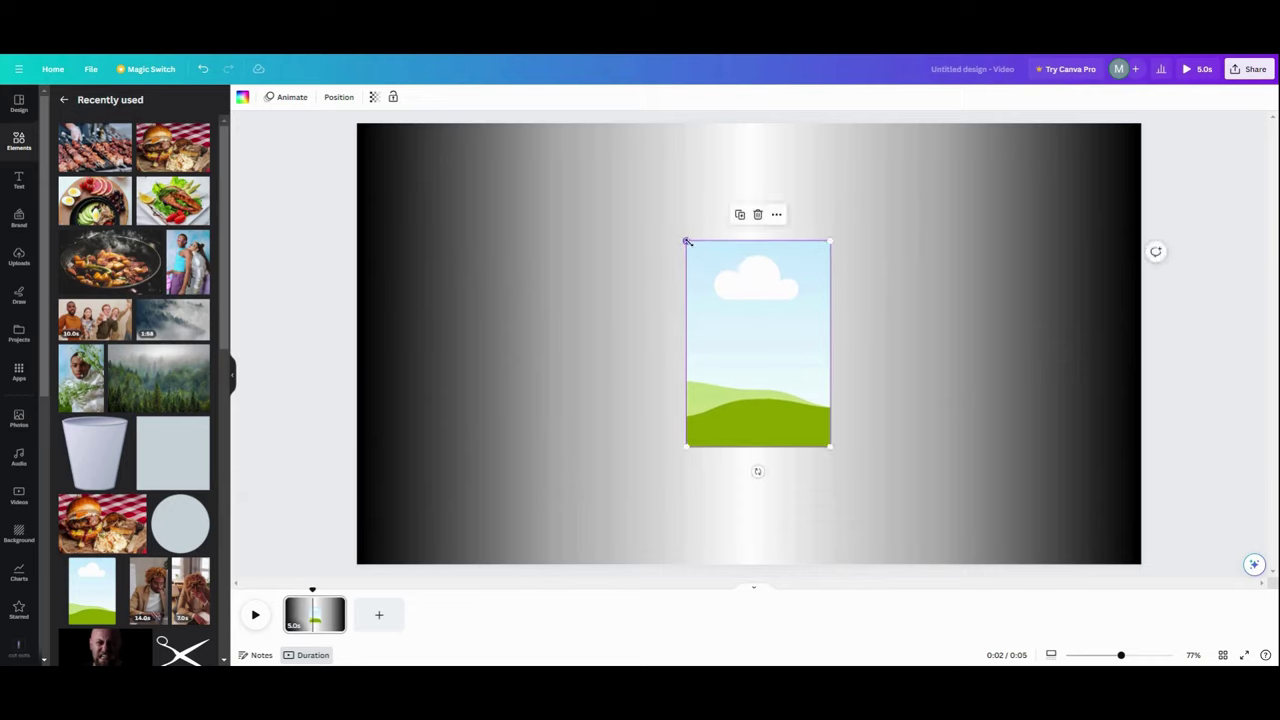
left_click_drag(726, 297, 721, 289)
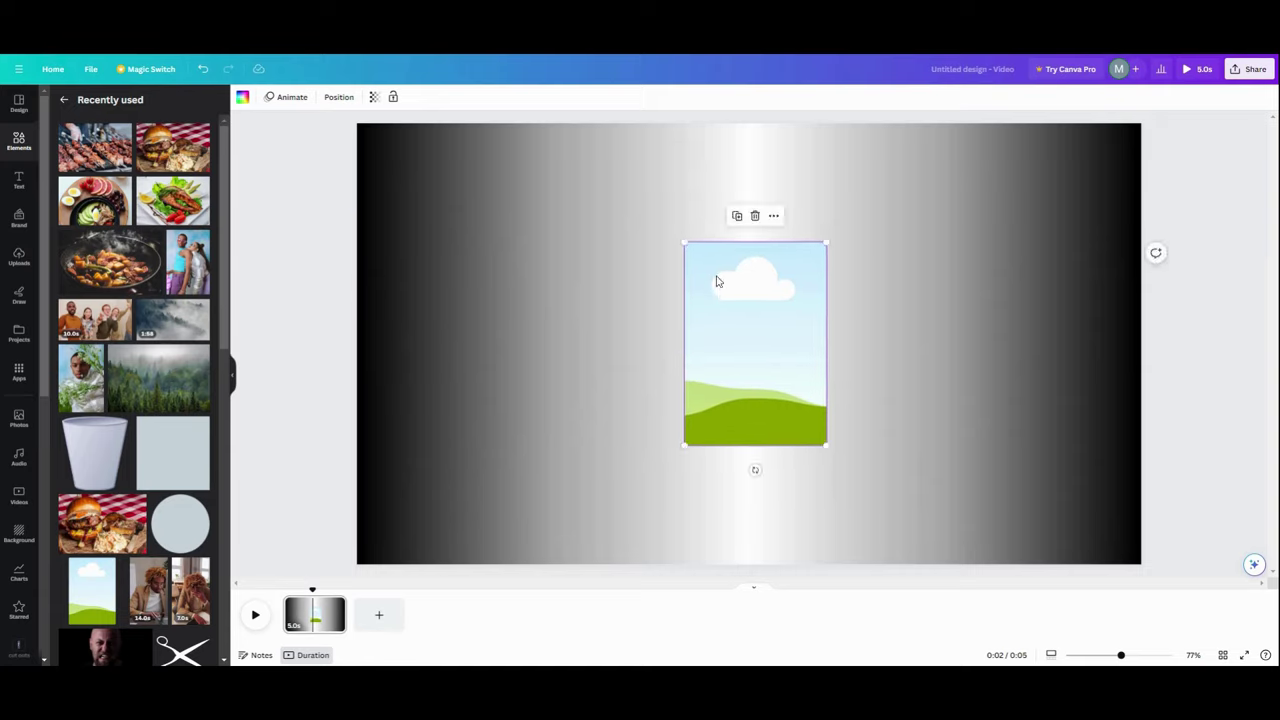
- Duplicate the portrait frame six times
left_click(737, 217)
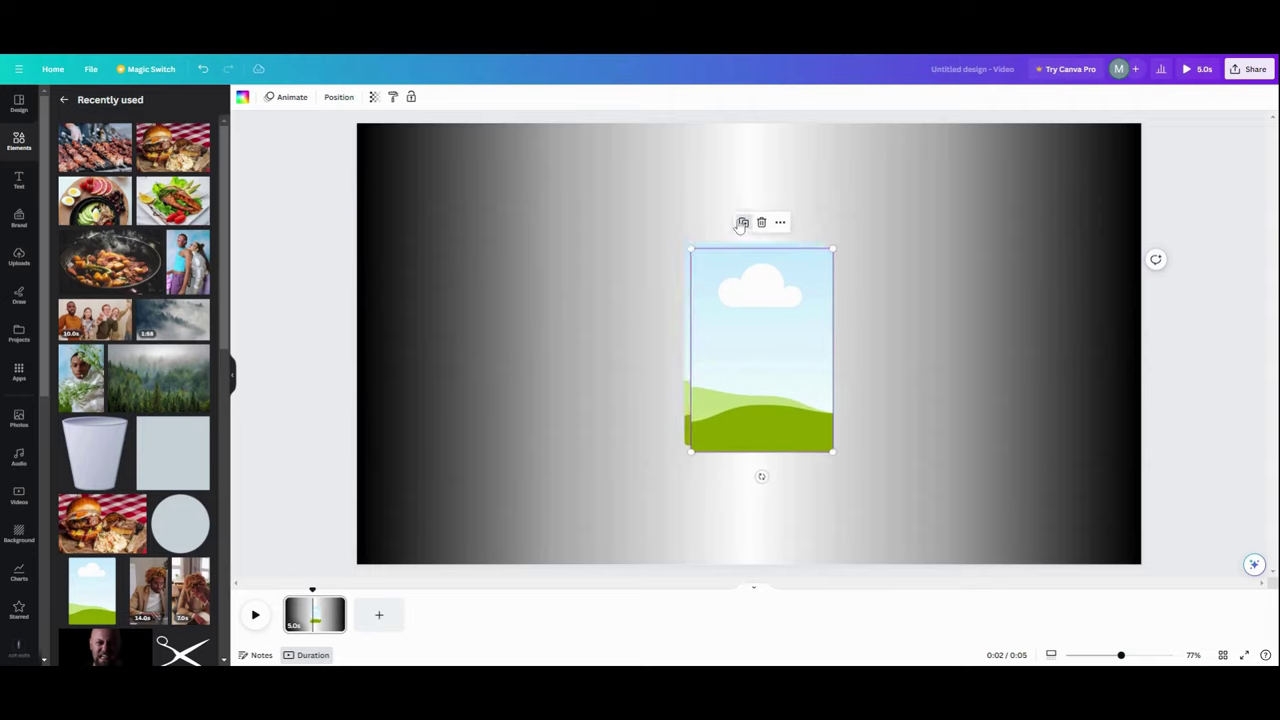
left_click(743, 224)
left_click(748, 229)
left_click(755, 236)
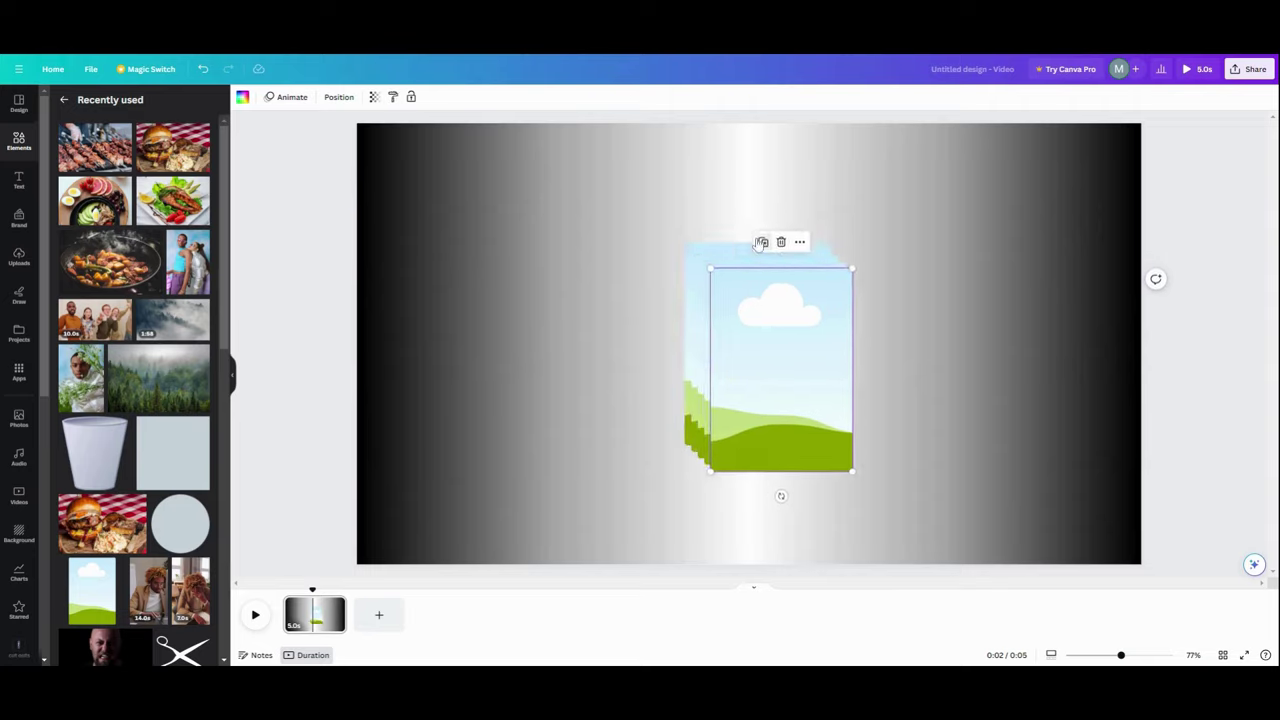
left_click(762, 243)
left_click(768, 249)
- Move two frame copies to the page's upper edge and one copy each to its left and right edges
left_click_drag(783, 358, 626, 152)
left_click_drag(790, 300, 809, 157)
left_click_drag(737, 323, 1097, 337)
- Tidy up the five lower frames into one evenly spaced horizontal row
left_click_drag(301, 346, 1110, 386)
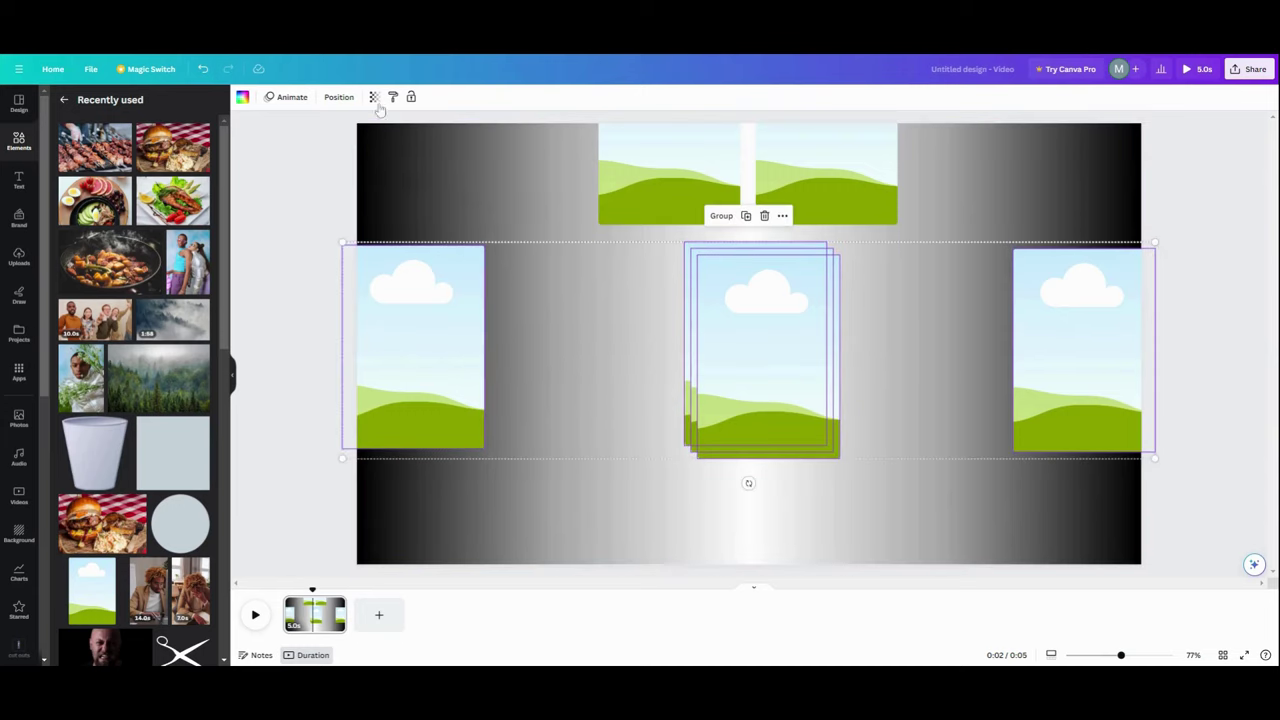
left_click(339, 97)
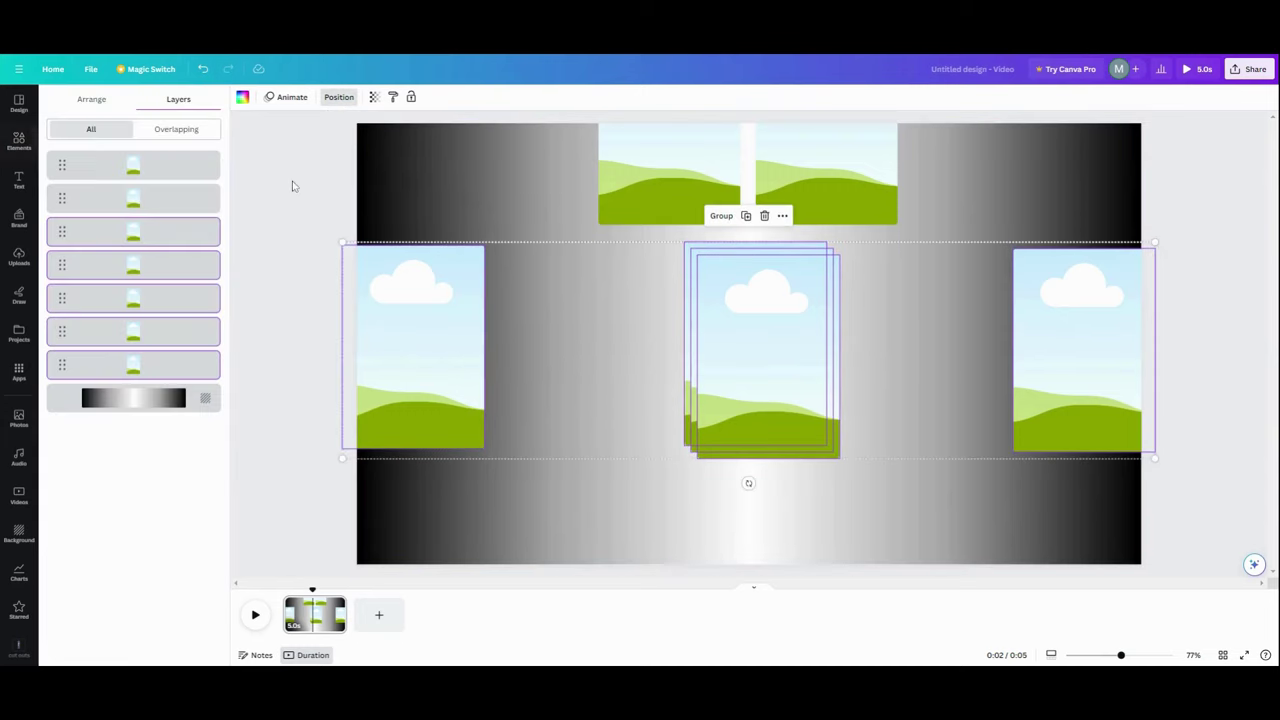
left_click(91, 99)
left_click(84, 307)
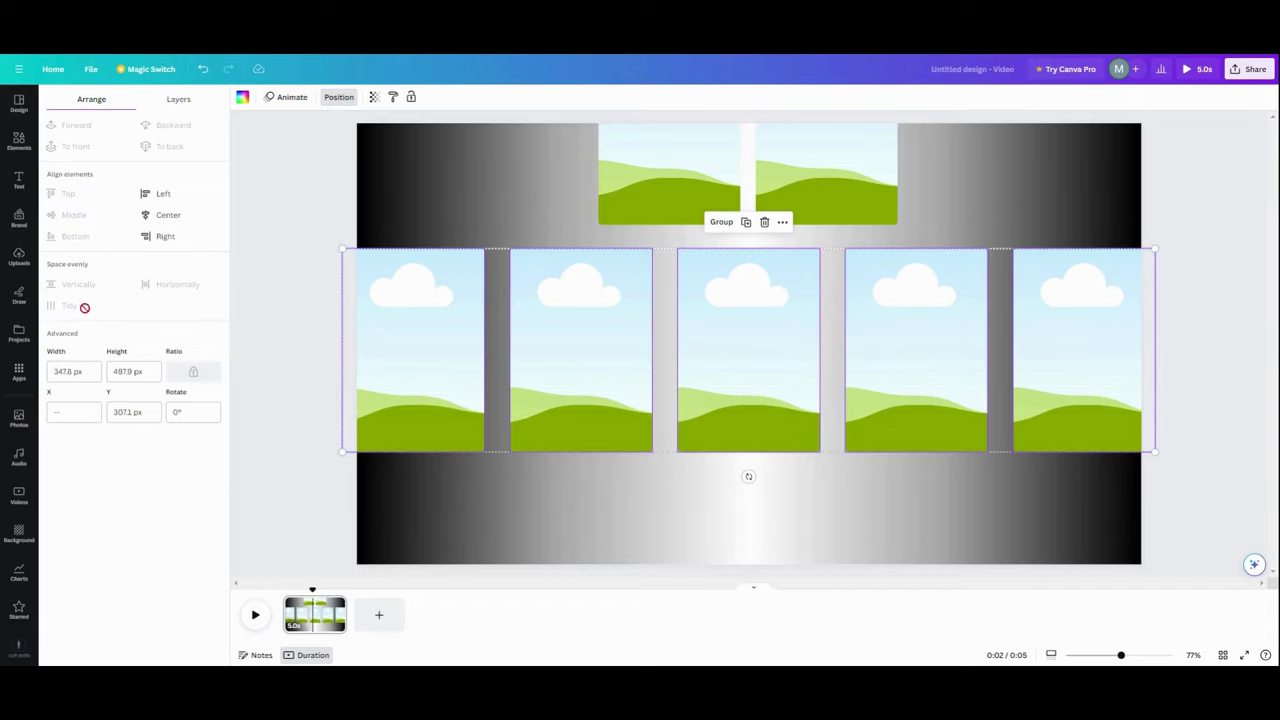
left_click_drag(743, 341, 740, 335)
- Move the row's two outer frames further past the page edges and tidy up the five frames again
left_click(723, 537)
left_click_drag(1098, 352, 1110, 350)
left_click_drag(464, 387, 431, 387)
left_click_drag(307, 391, 1116, 376)
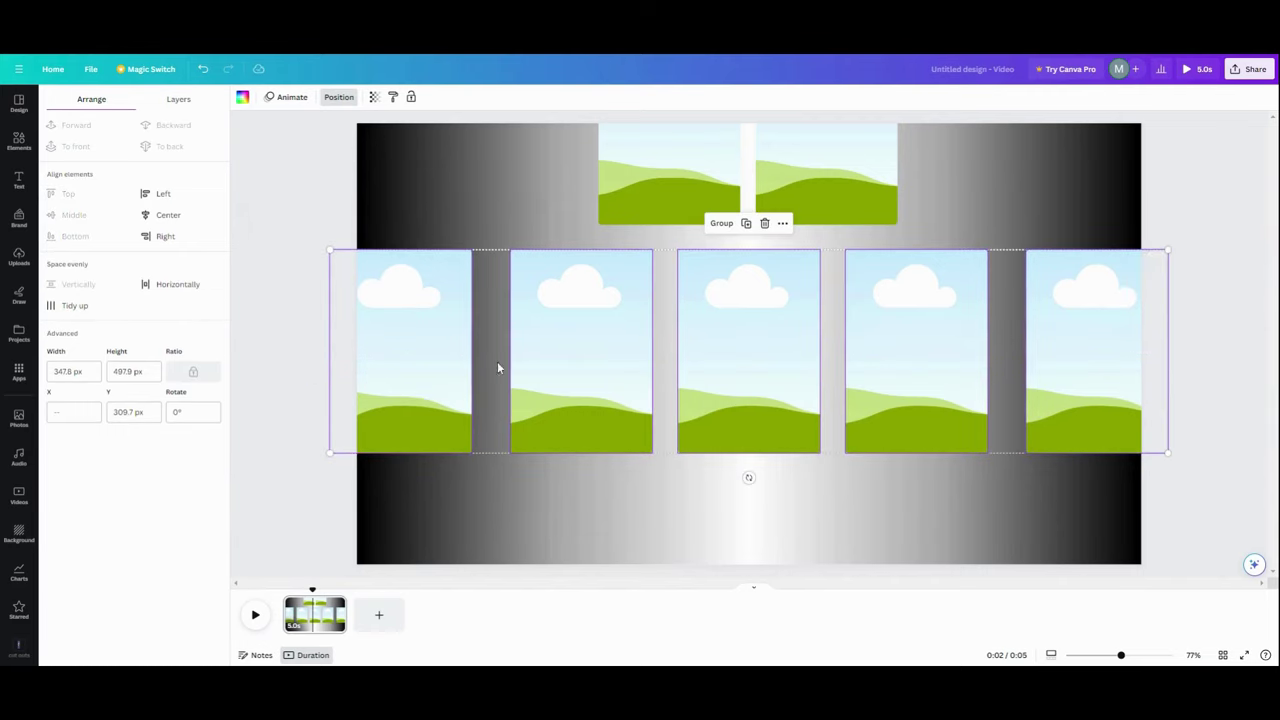
left_click(82, 308)
- Move the row of five frames slightly lower so it sits just above the middle of the lower page area
left_click_drag(795, 381, 787, 452)
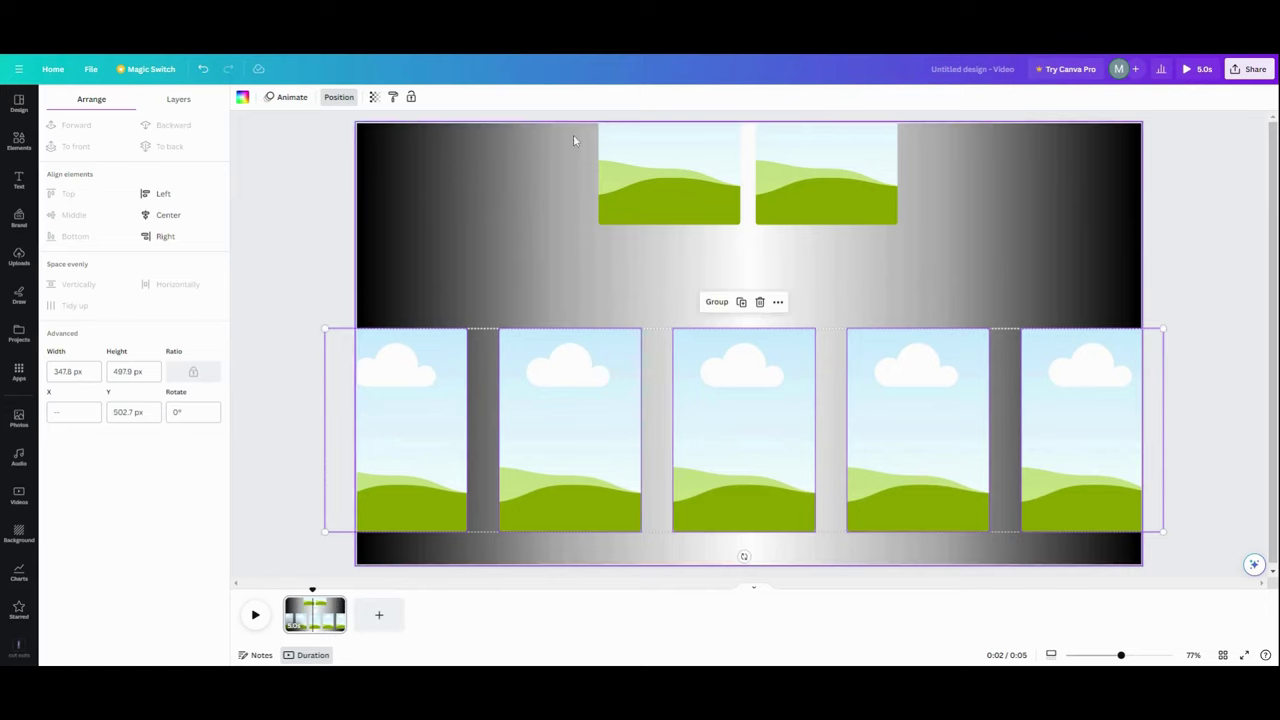
left_click_drag(706, 466, 714, 412)
left_click(624, 500)
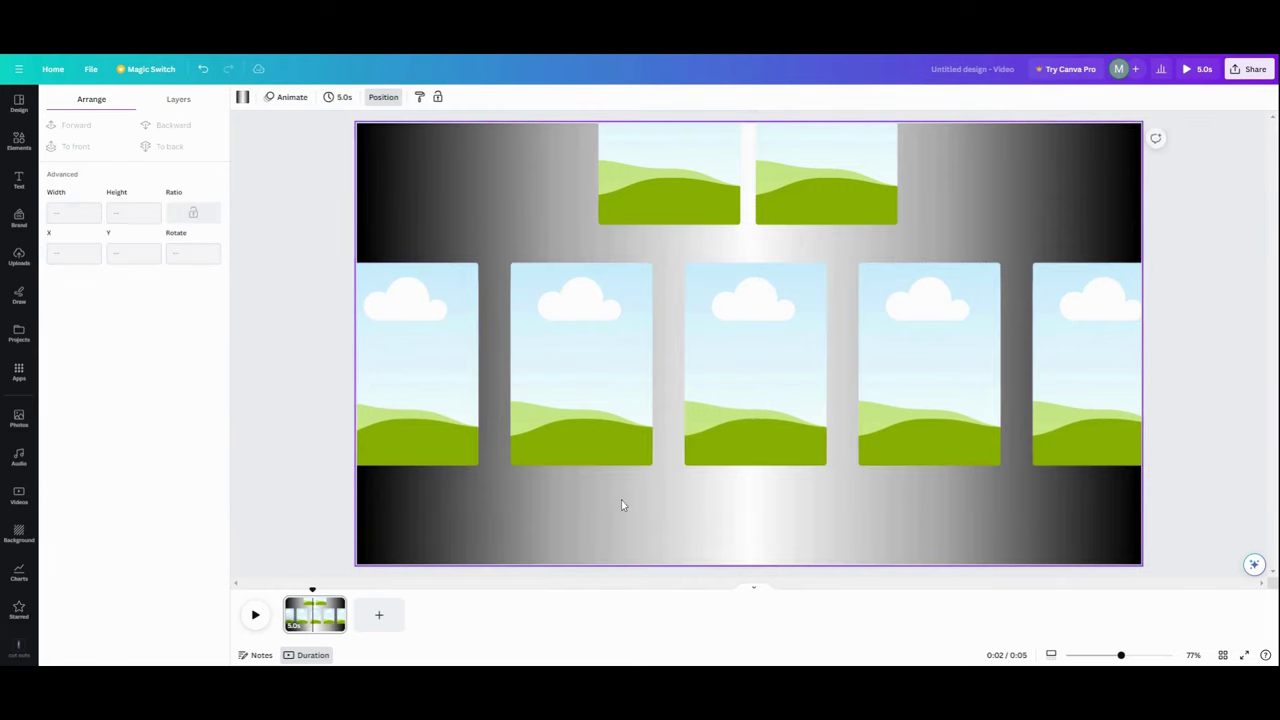
- Shrink one upper frame to about 296 × 423 px and overlay it on the leftmost frame, vertically centred and partly off the page
left_click(677, 183)
left_click_drag(677, 183, 531, 497)
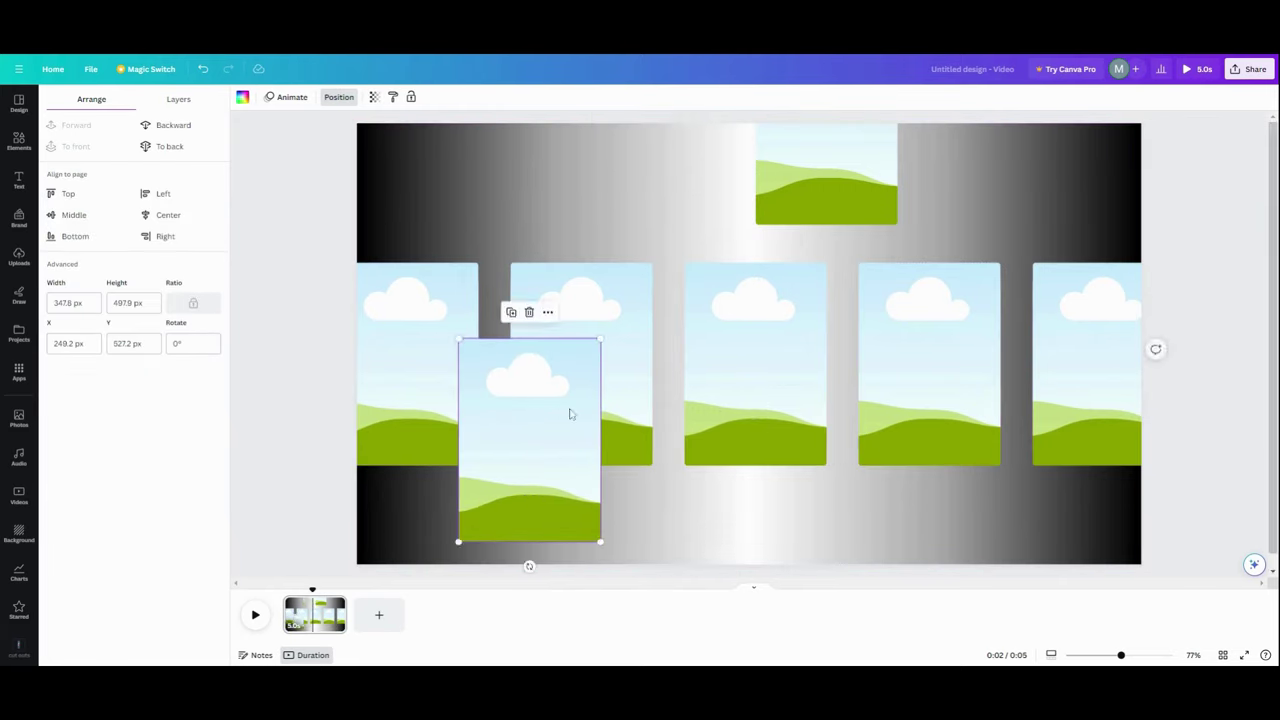
left_click_drag(601, 338, 551, 414)
left_click_drag(497, 490, 377, 391)
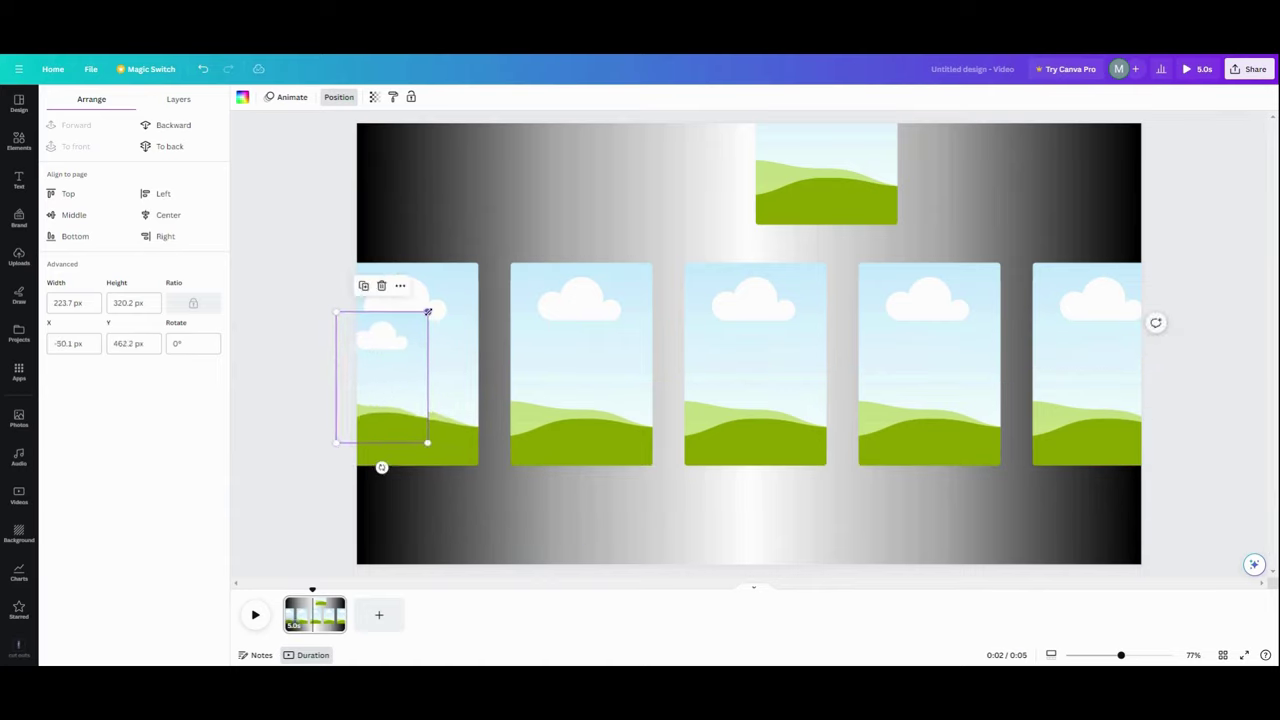
left_click_drag(437, 296, 452, 280)
left_click_drag(336, 444, 323, 461)
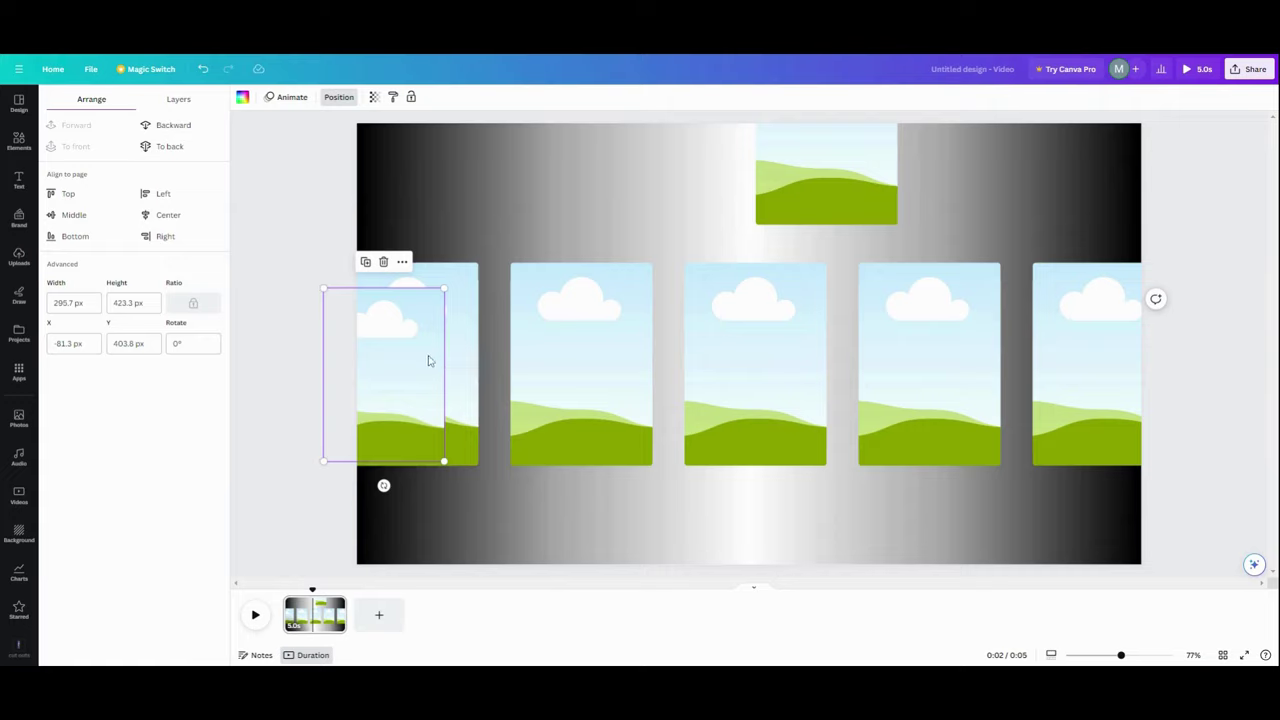
left_click_drag(418, 356, 391, 350)
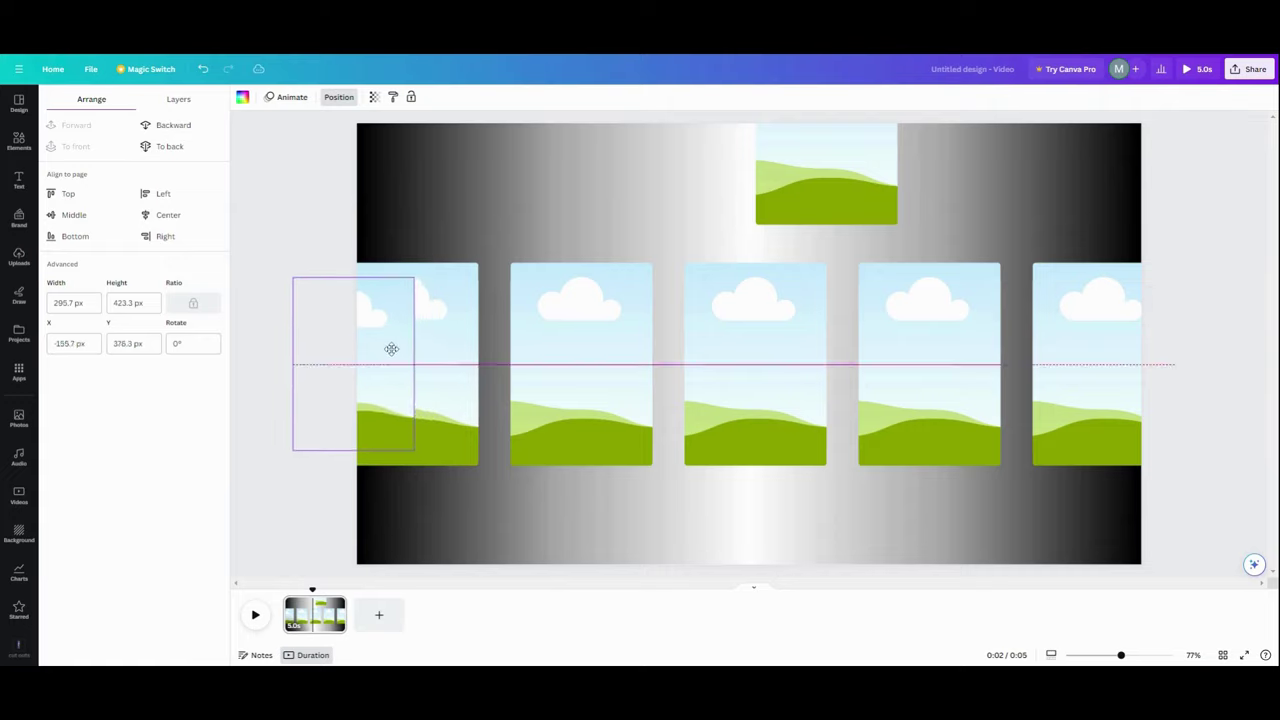
- Shrink the remaining upper frame to about 274 × 392 px and overlay it on the rightmost frame, partly off the page
left_click_drag(833, 185, 780, 449)
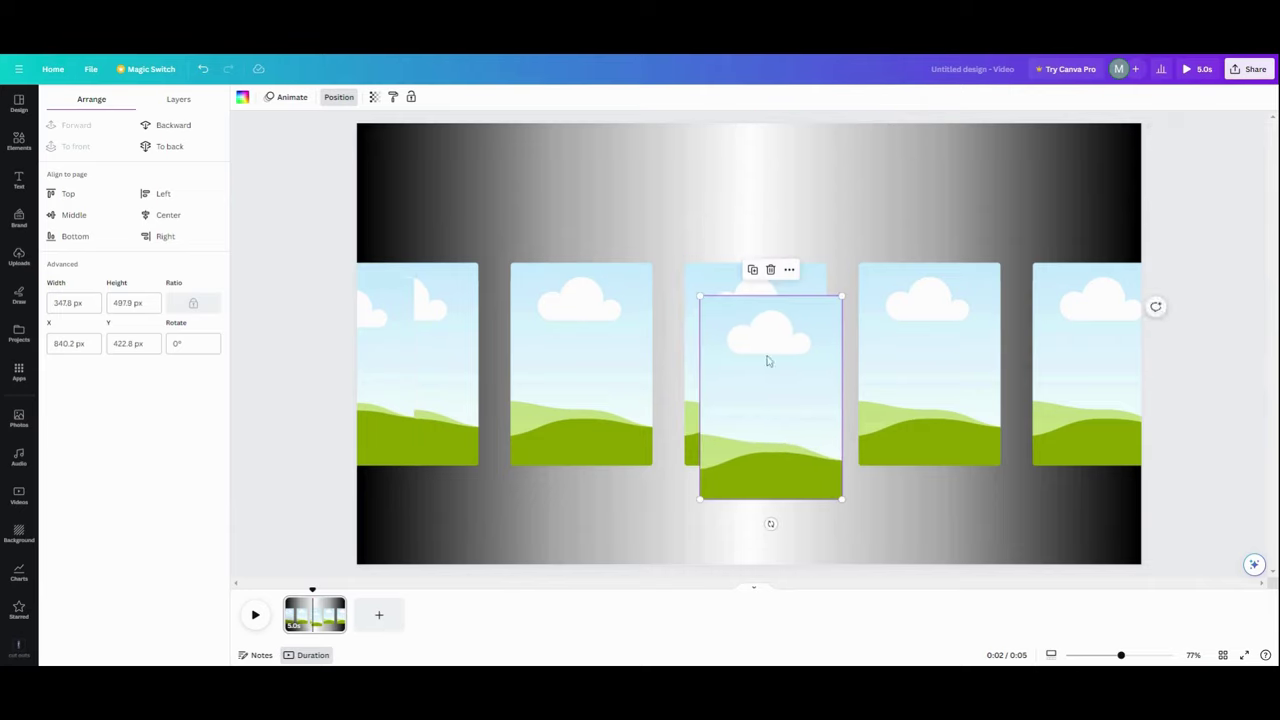
left_click_drag(703, 303, 731, 340)
left_click_drag(757, 406, 1095, 347)
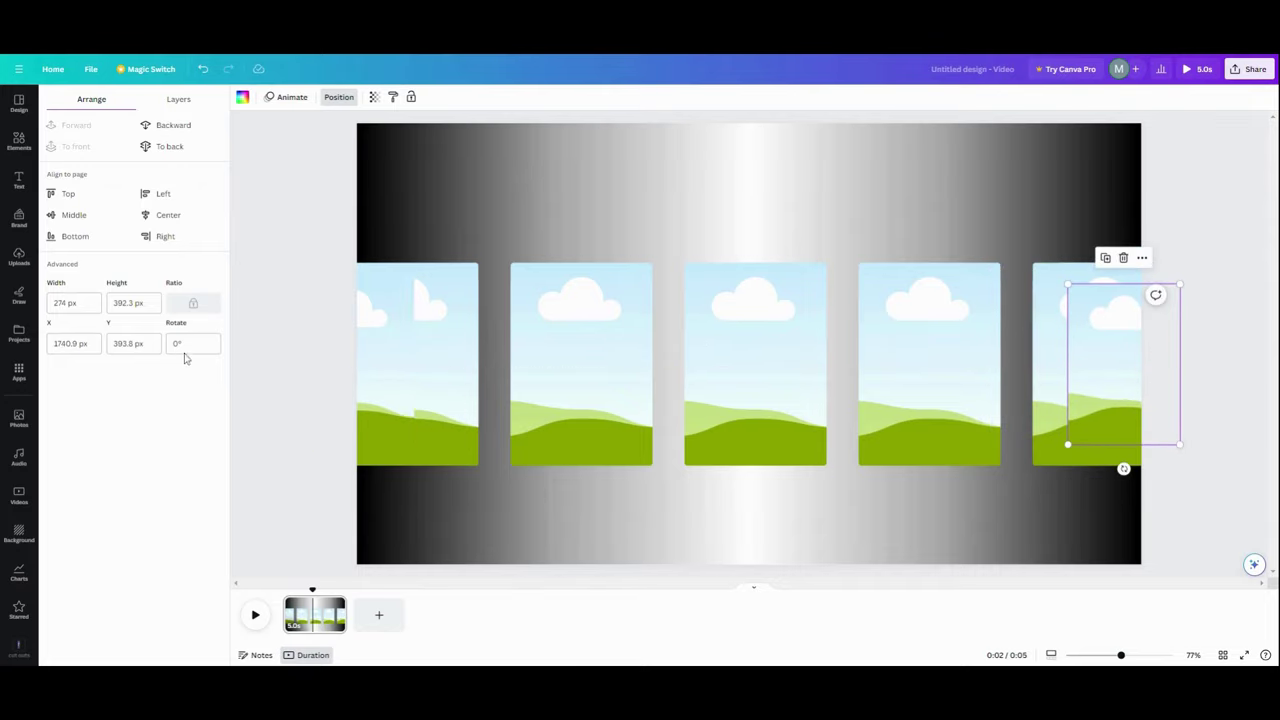
- Insert a circle shape and stretch it into a flat ellipse spanning the page width across the upper part of the frames
left_click(17, 151)
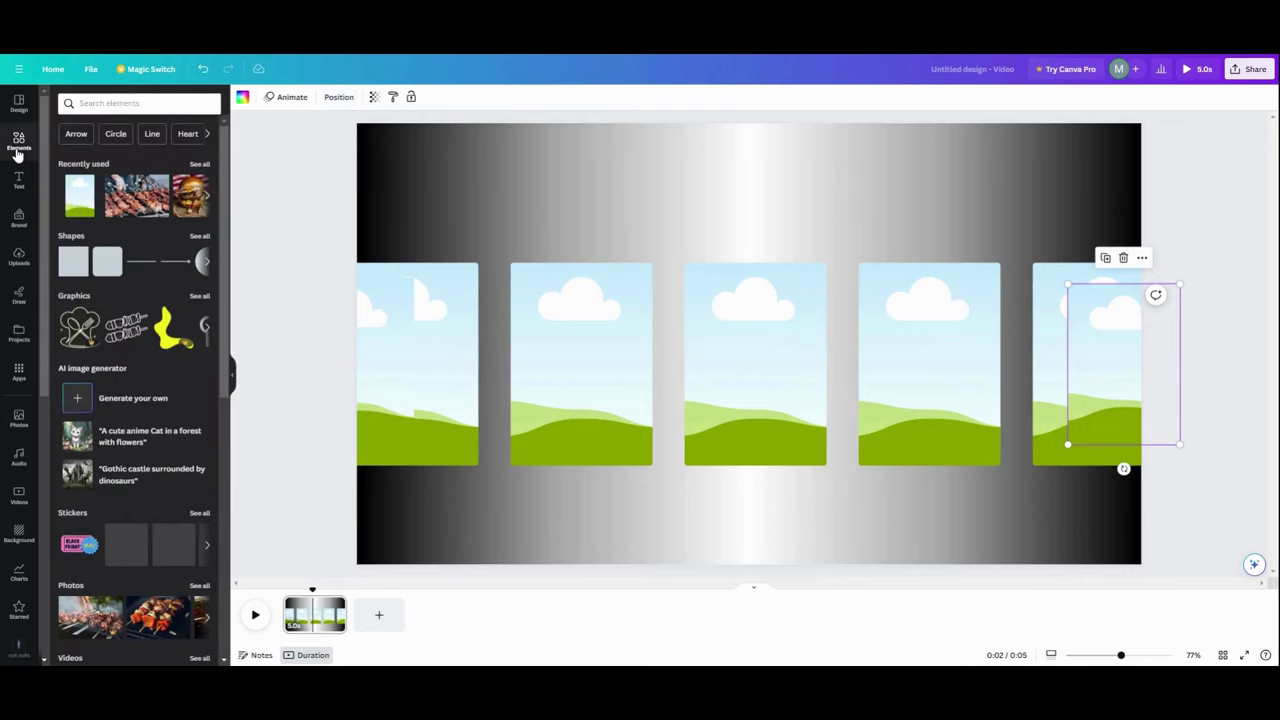
left_click(203, 266)
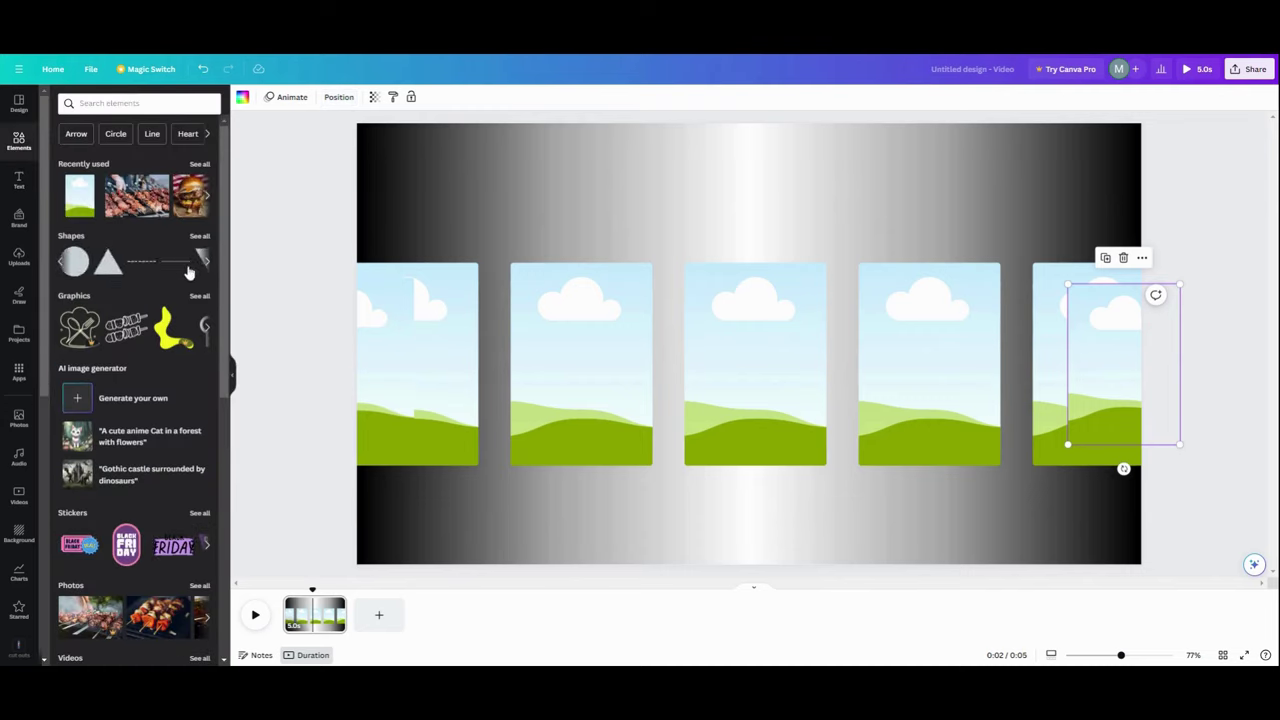
left_click(80, 270)
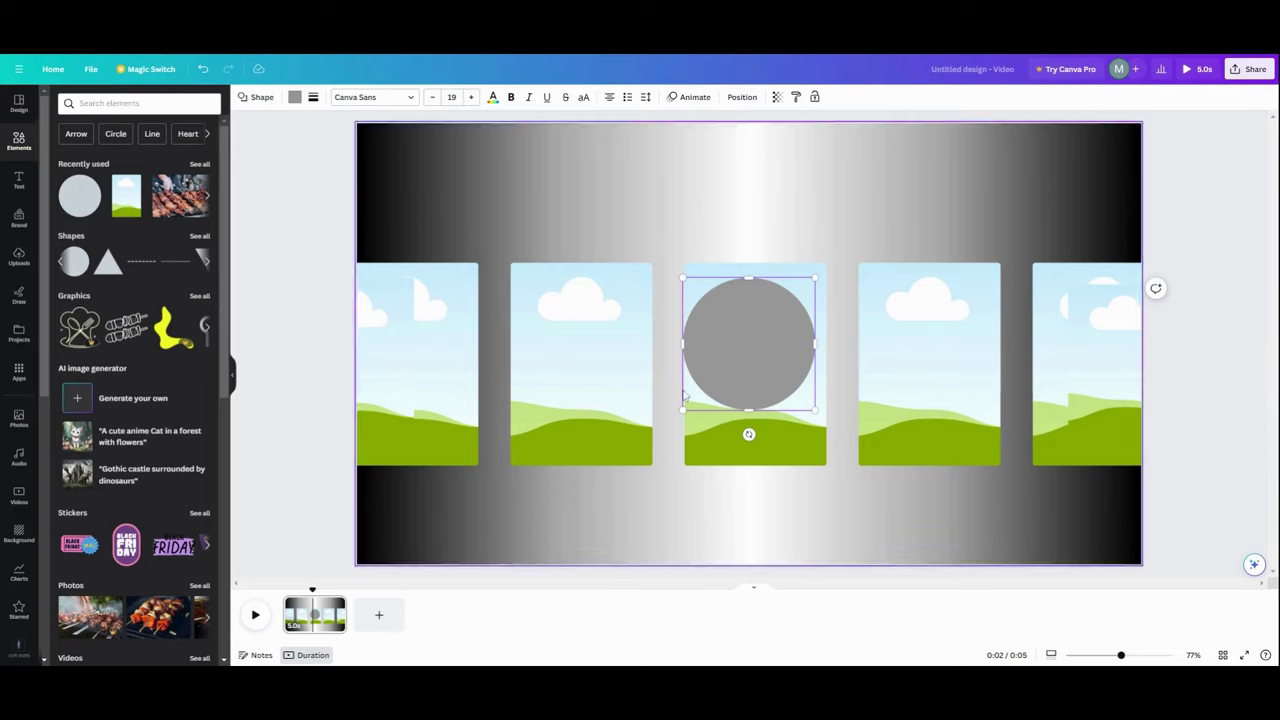
left_click_drag(749, 410, 1137, 284)
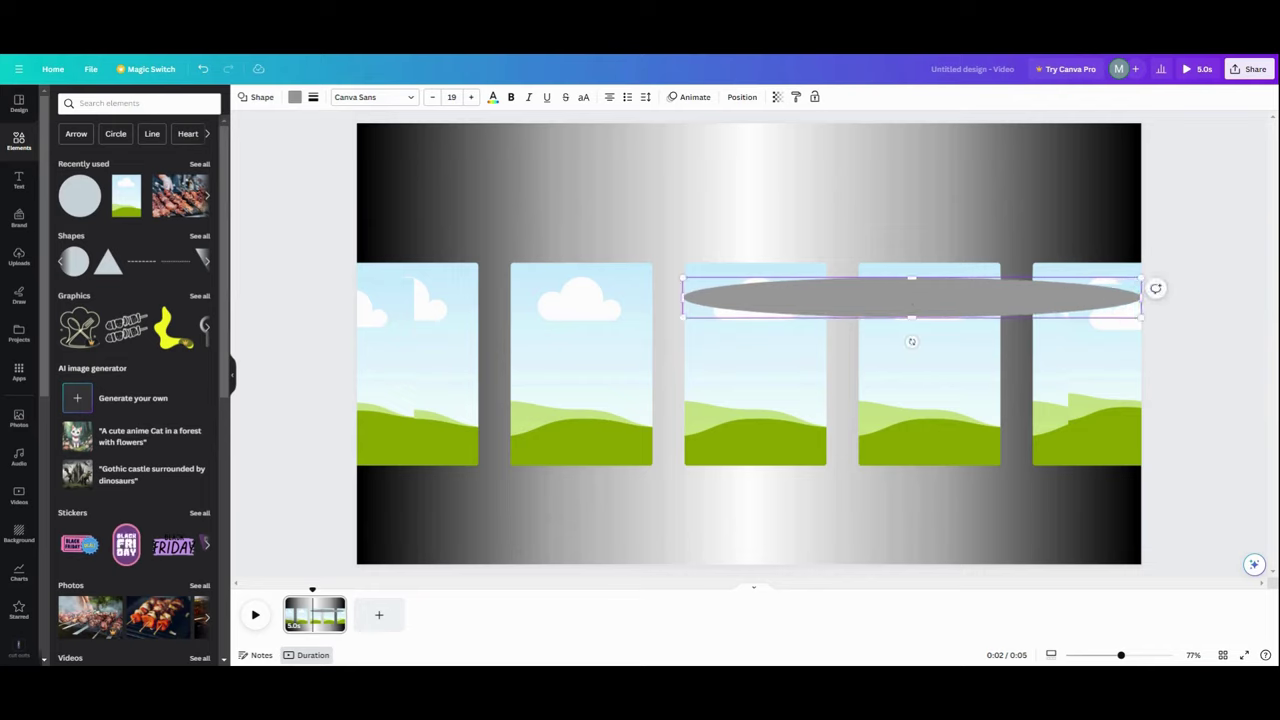
left_click_drag(683, 297, 350, 307)
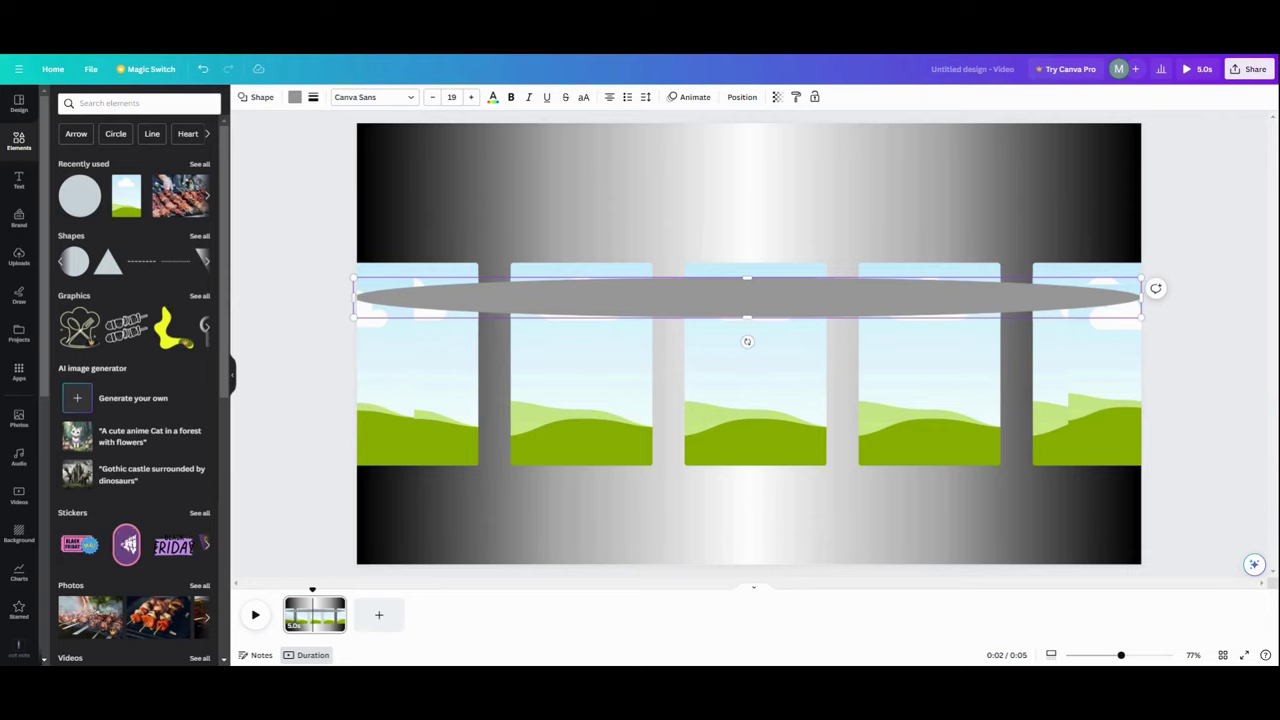
- Move the ellipse over the frames' top edges, widen it slightly past the page sides, and place a duplicate over their bottom edges
left_click_drag(726, 298, 723, 271)
left_click_drag(1138, 262, 1146, 263)
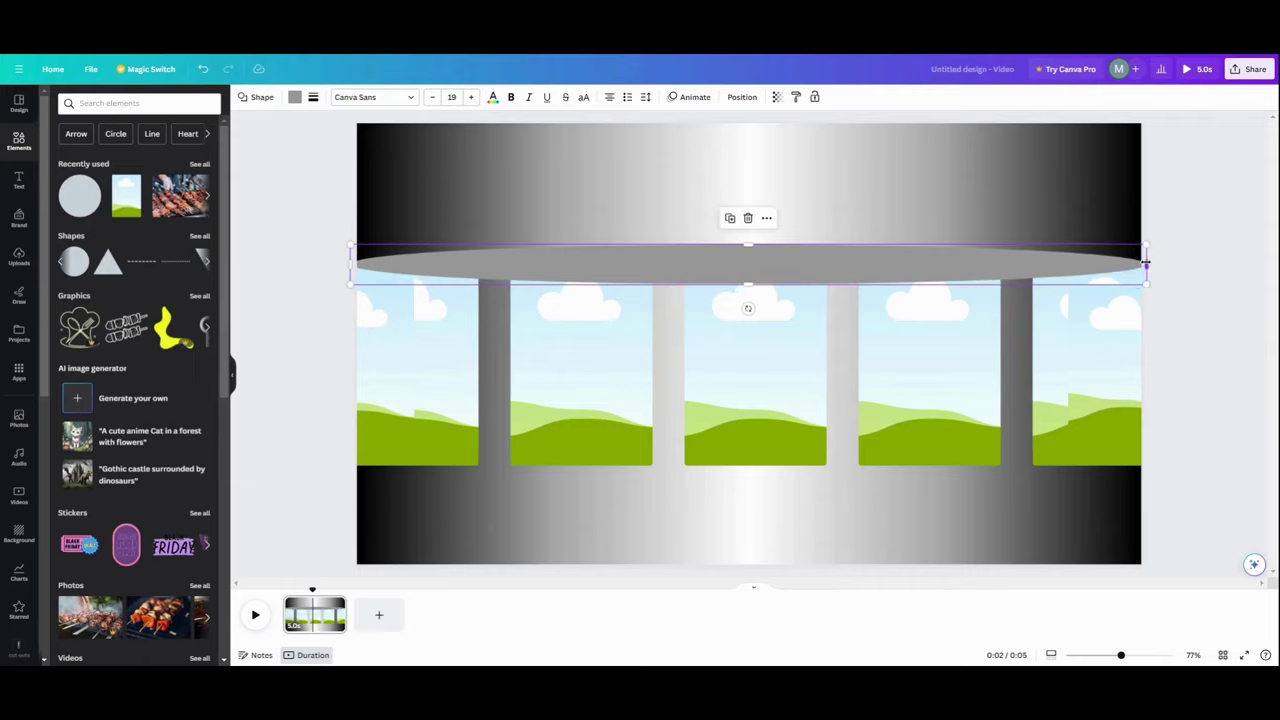
mouse_move(745, 285)
left_mouse_down()
mouse_move(770, 296)
mouse_move(737, 281)
left_mouse_up()
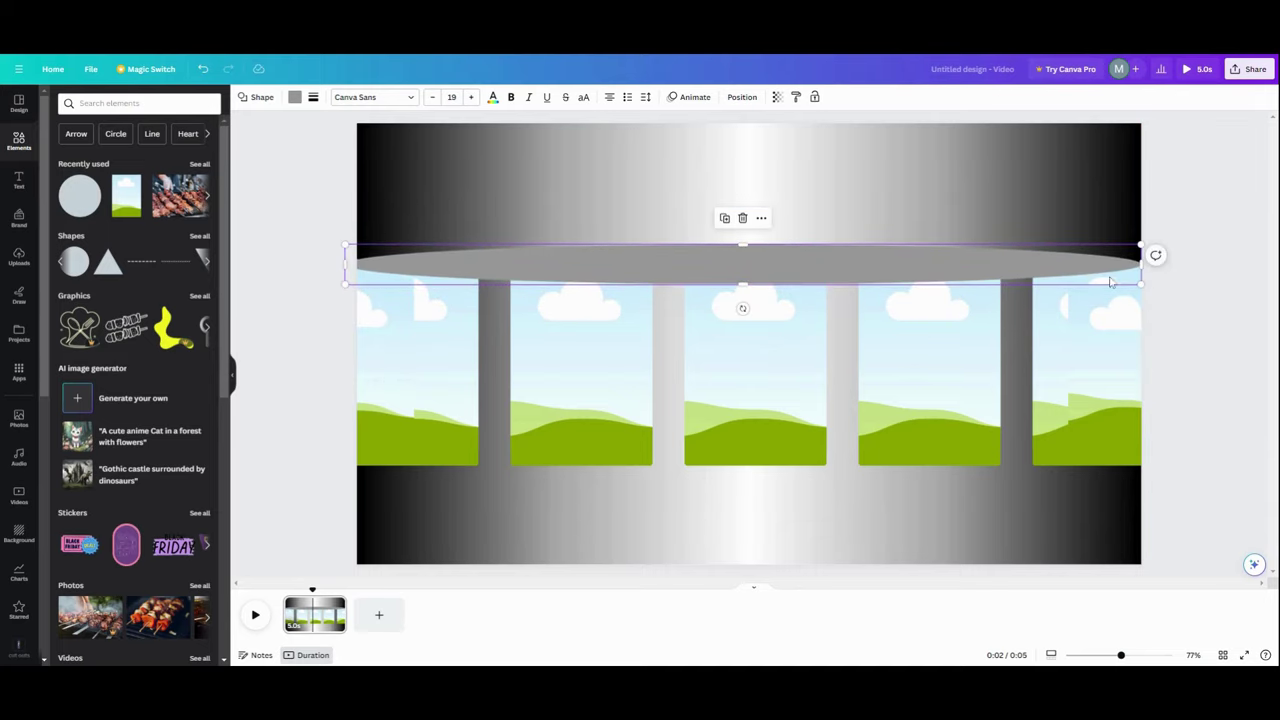
left_click_drag(1143, 262, 1150, 260)
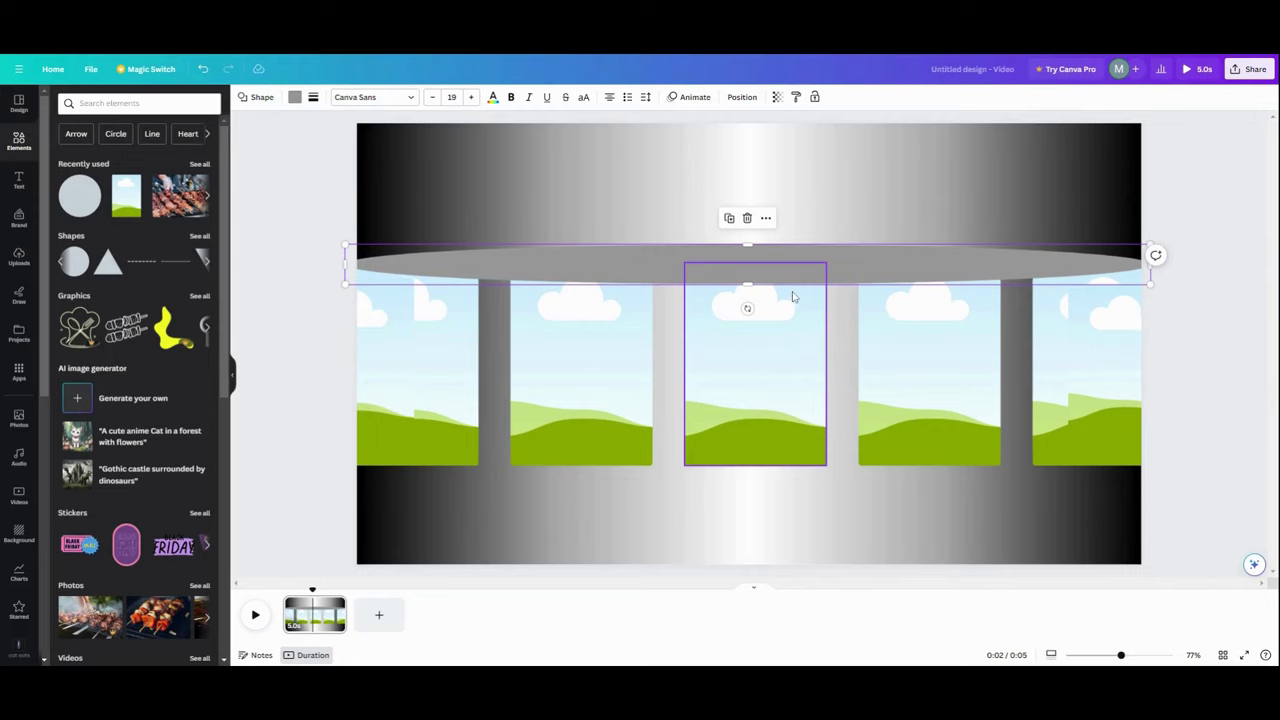
left_click(728, 222)
left_click_drag(720, 259, 733, 451)
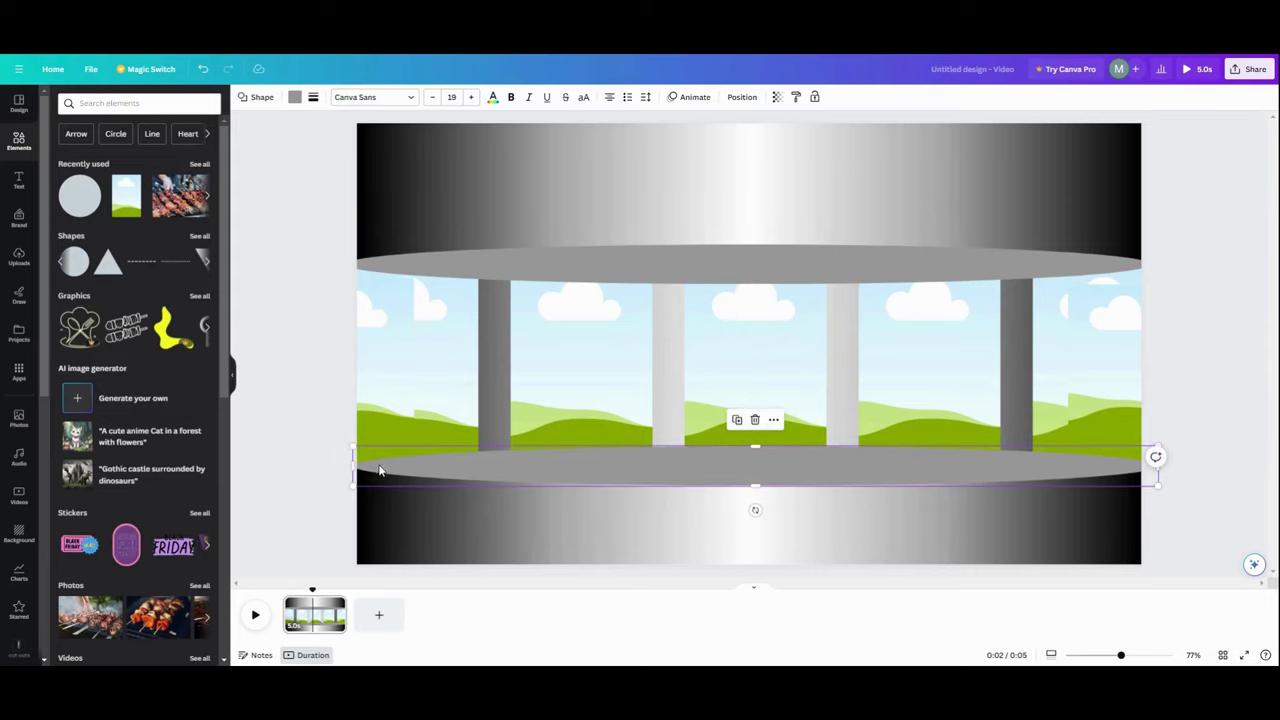
- Fill both the upper and lower ellipses with the black-to-white metallic gradient from the document colors
left_click(521, 257)
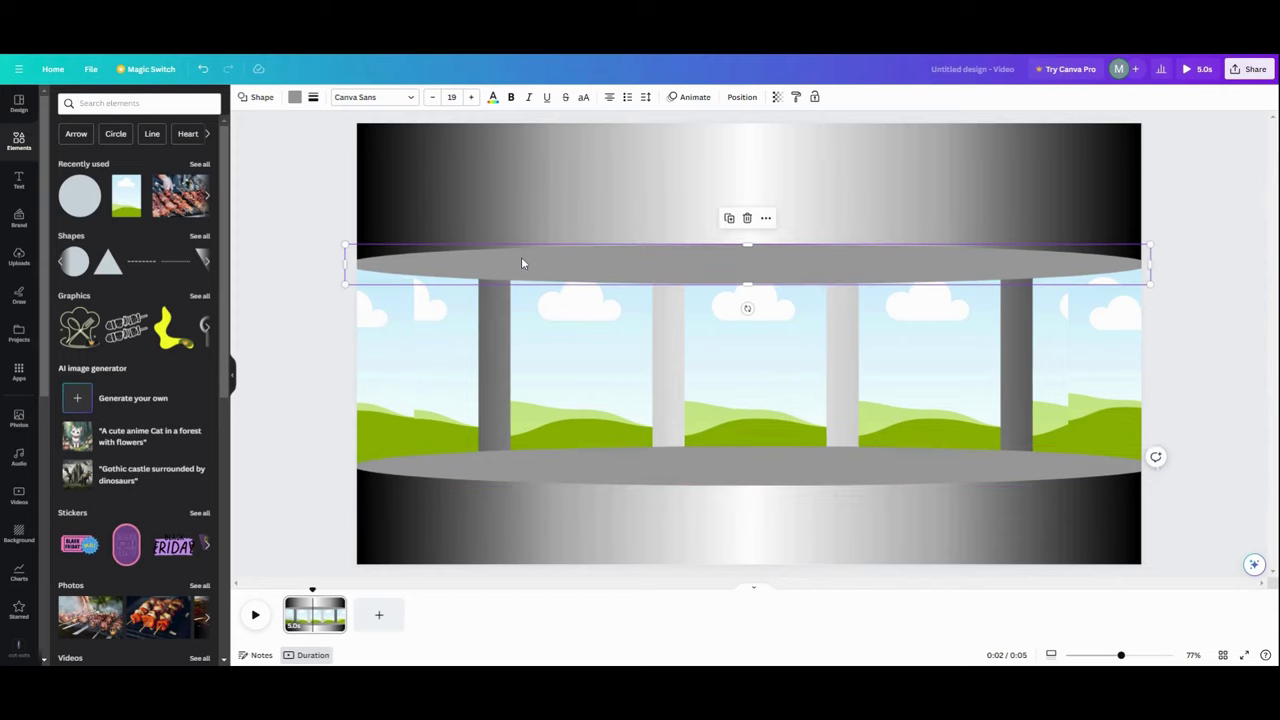
left_click(294, 97)
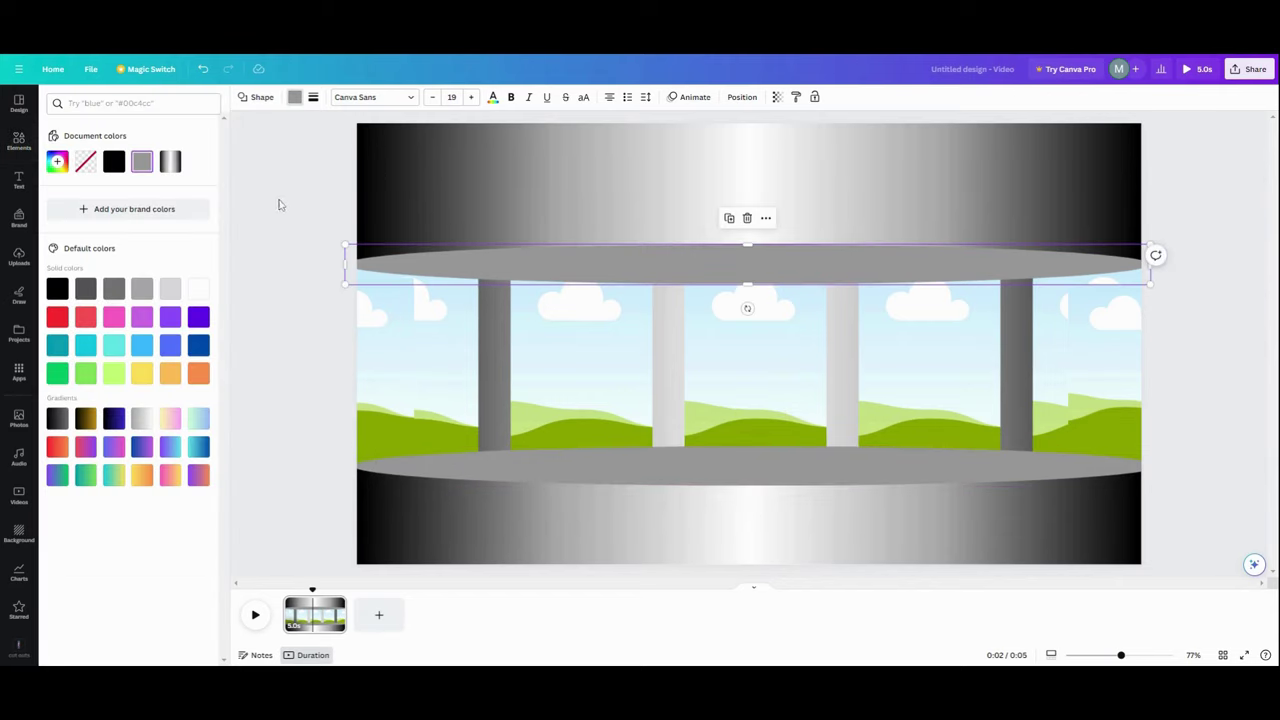
left_click(170, 162)
left_click(621, 468)
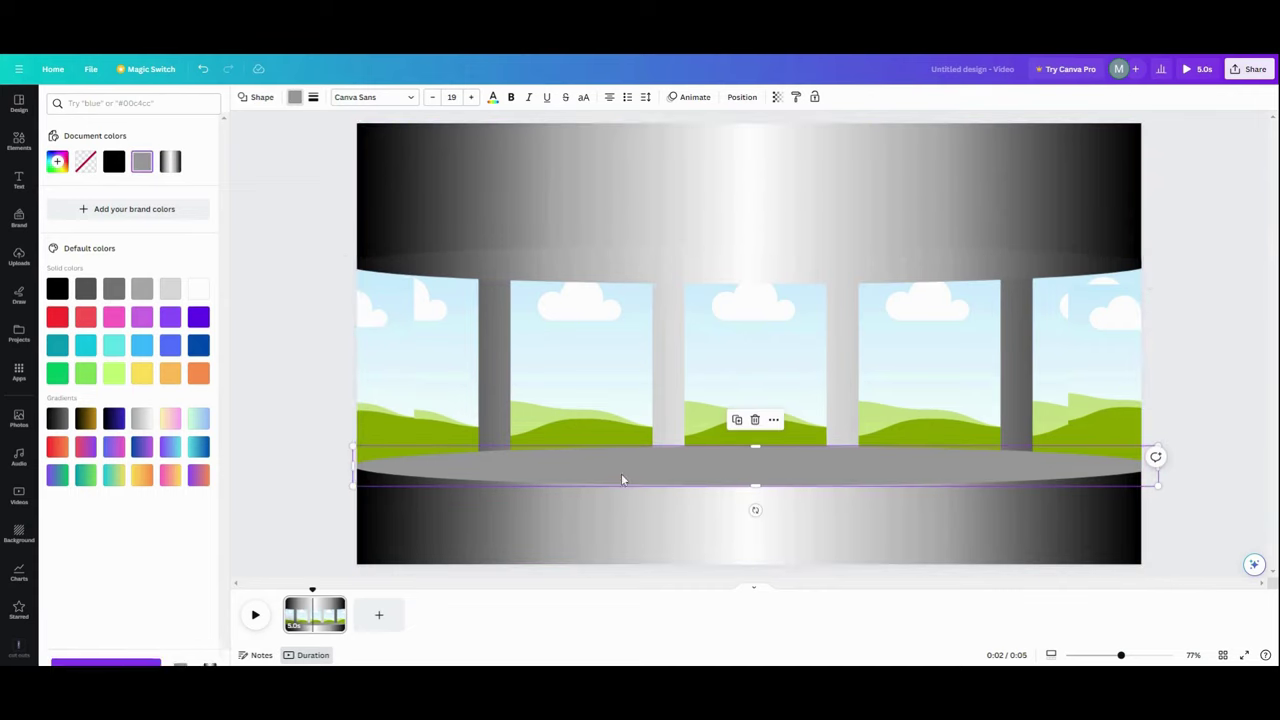
left_click(172, 164)
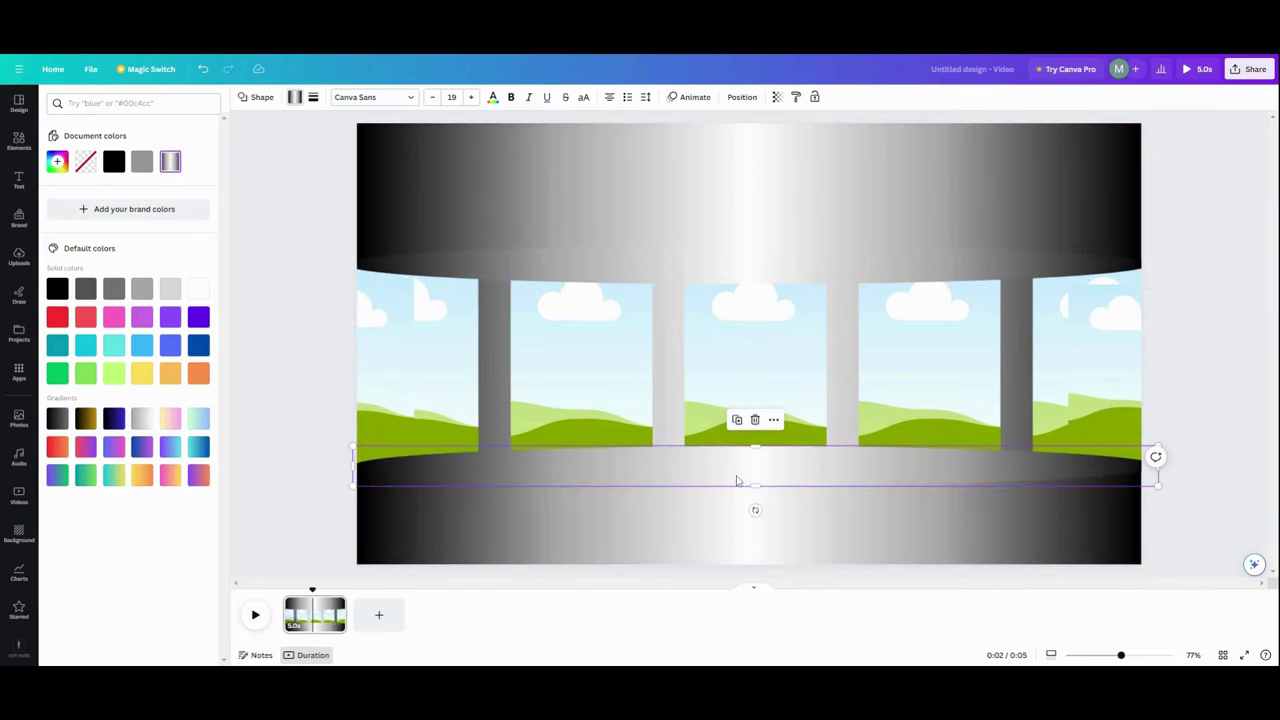
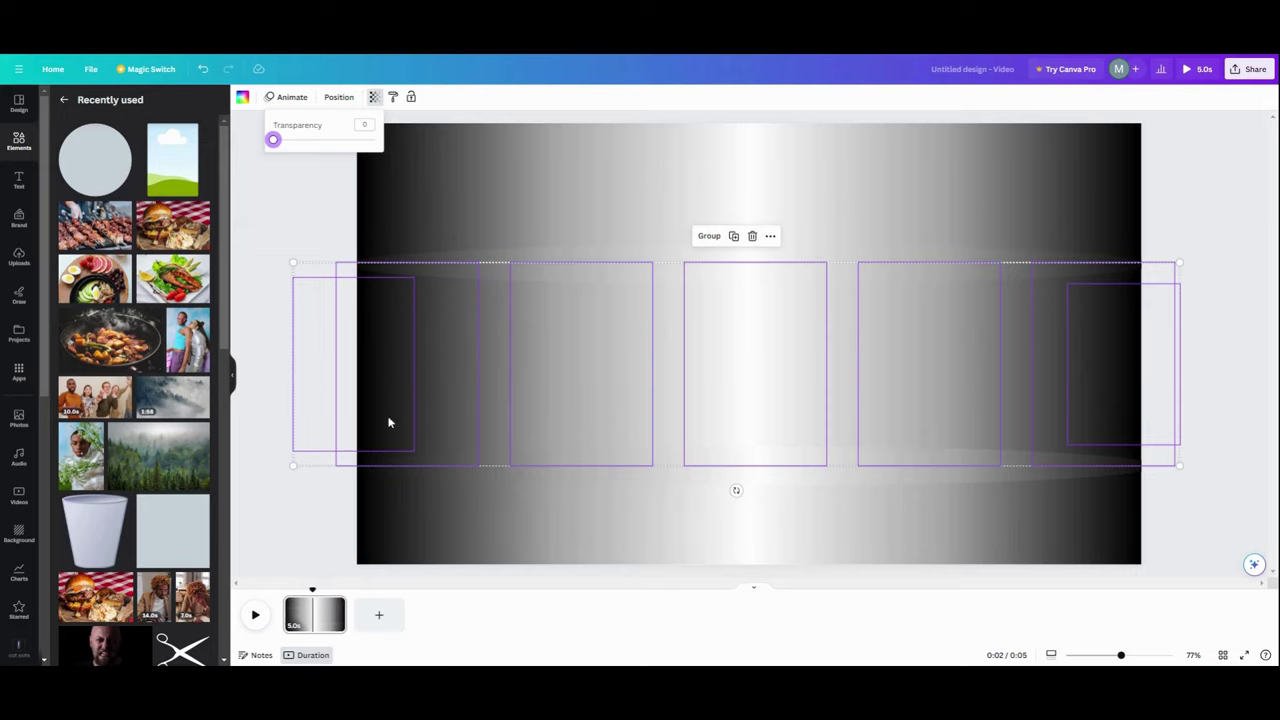
- Duplicate the page and set the large rightmost frame's transparency to 100 on the copy
right_click(318, 612)
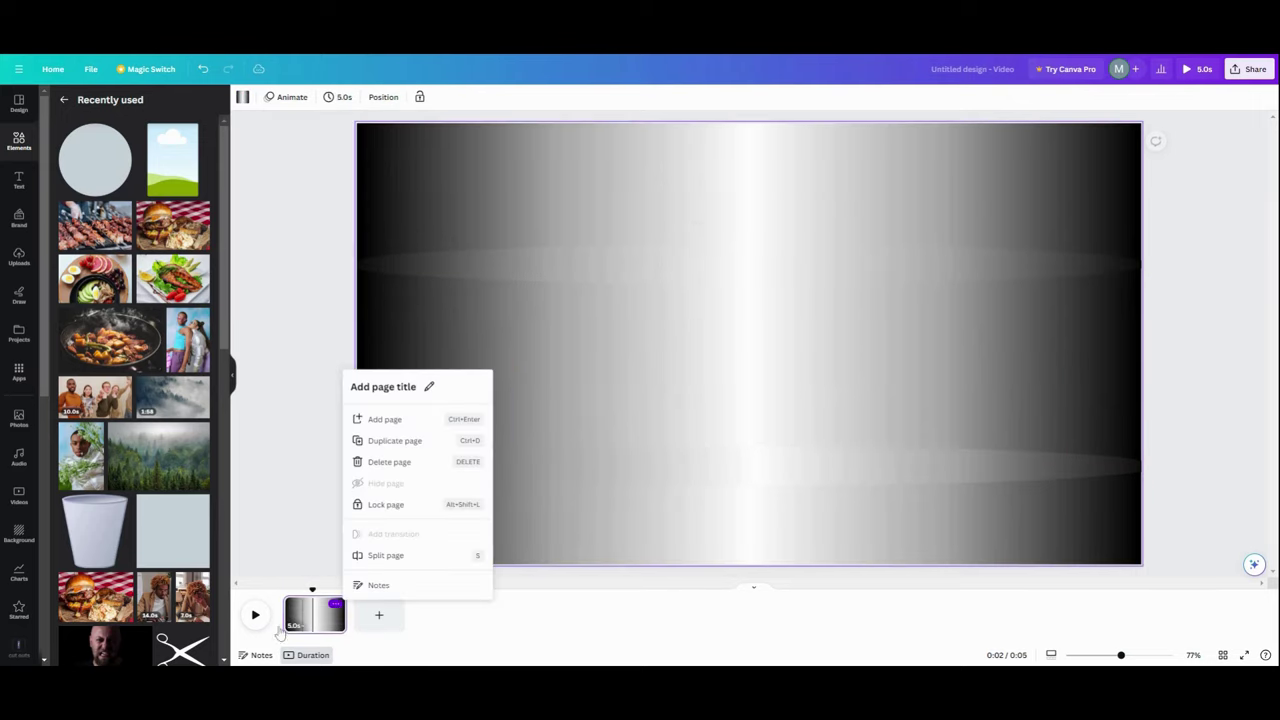
left_click(366, 441)
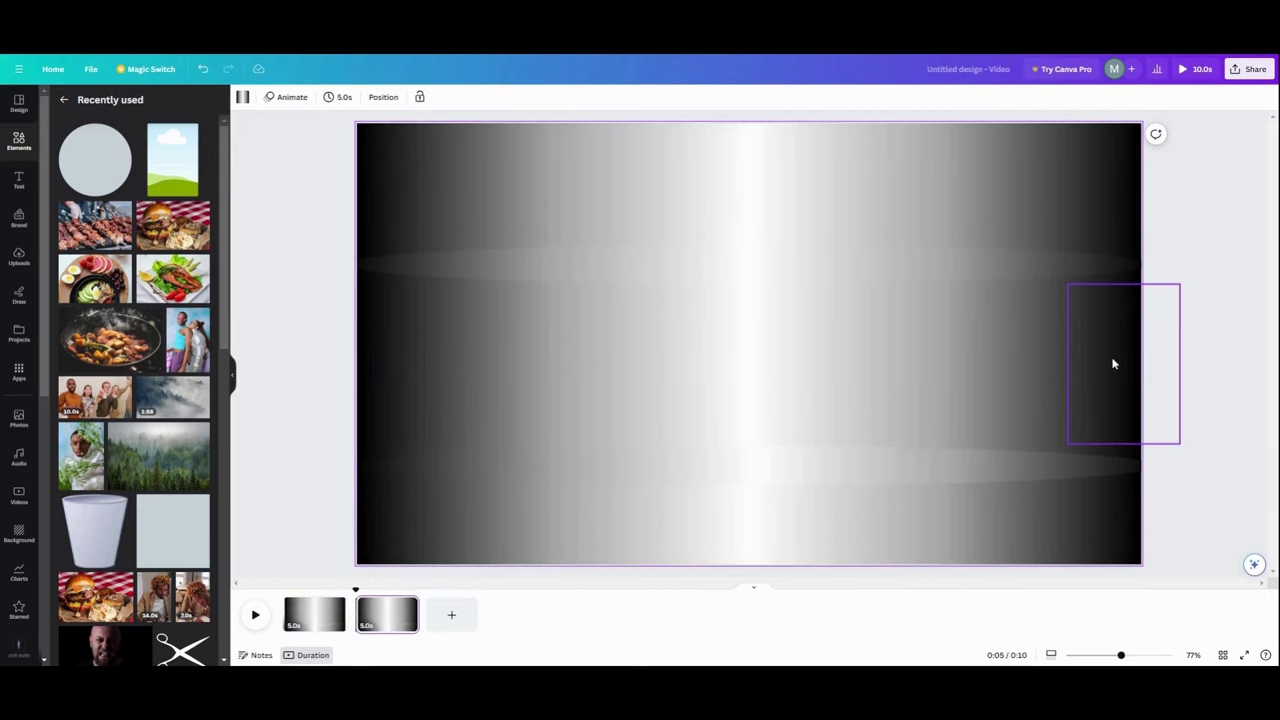
left_click(1043, 367)
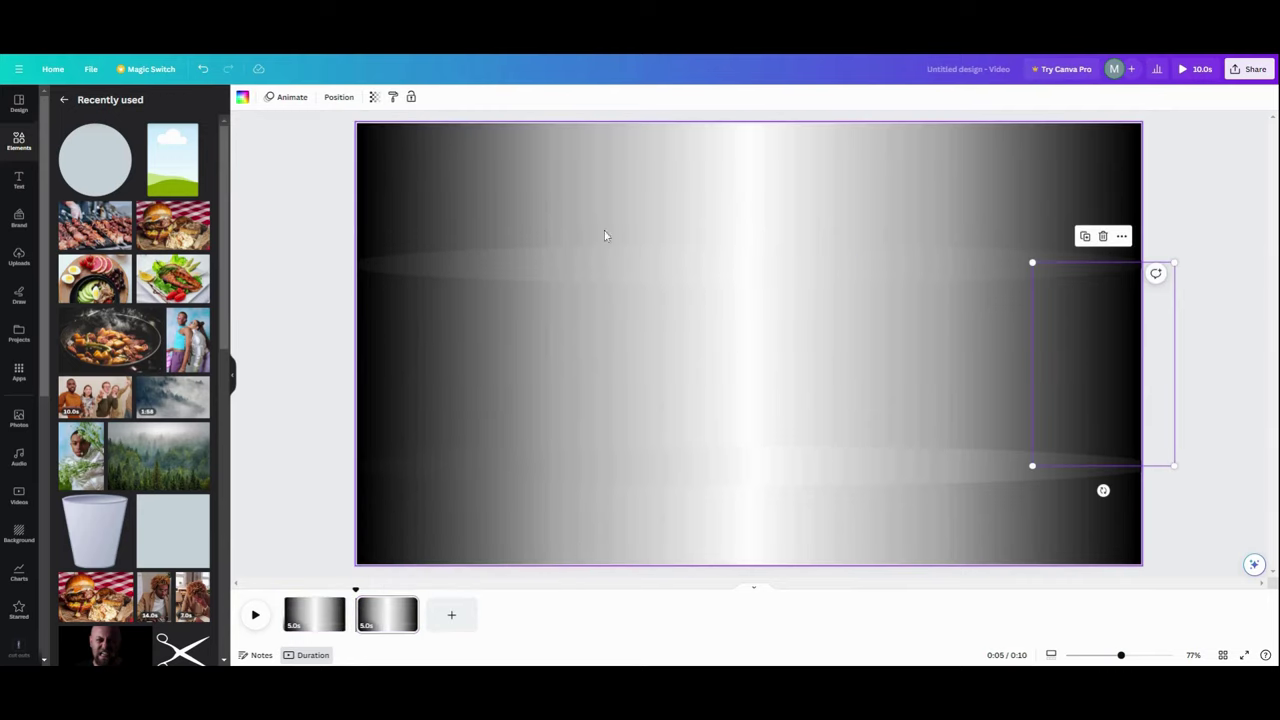
left_click(374, 97)
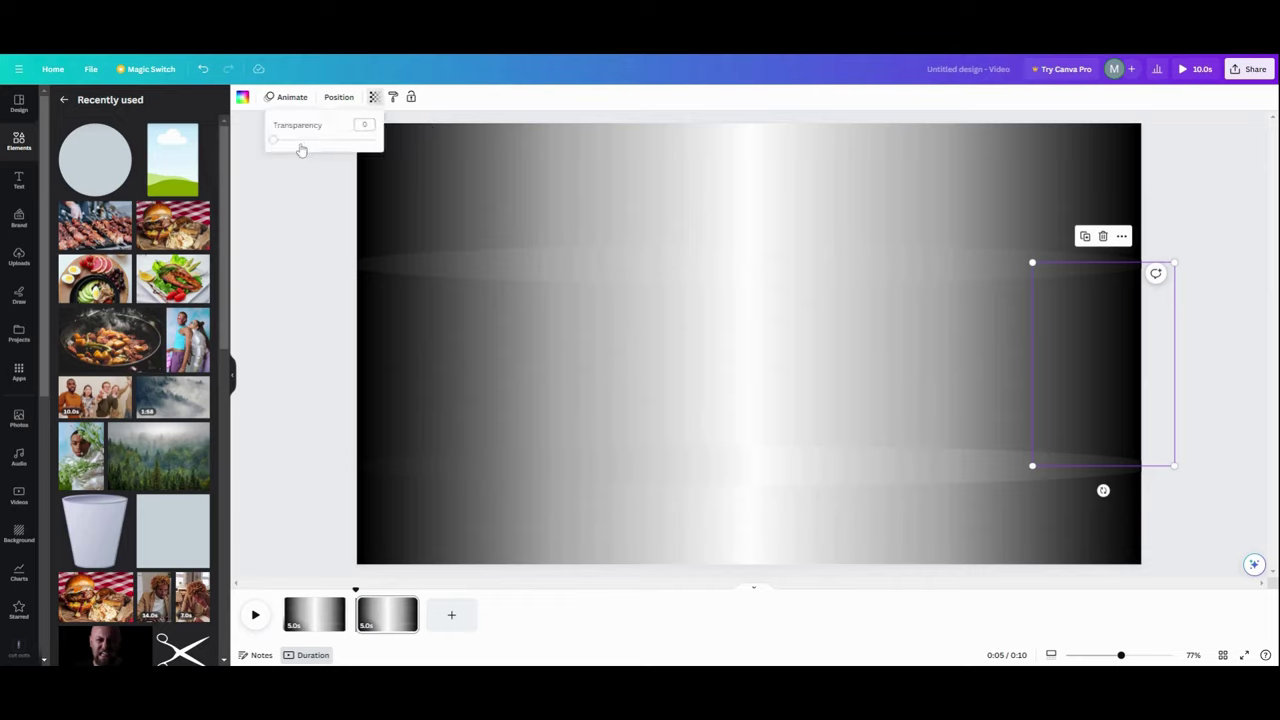
left_click_drag(280, 150, 384, 147)
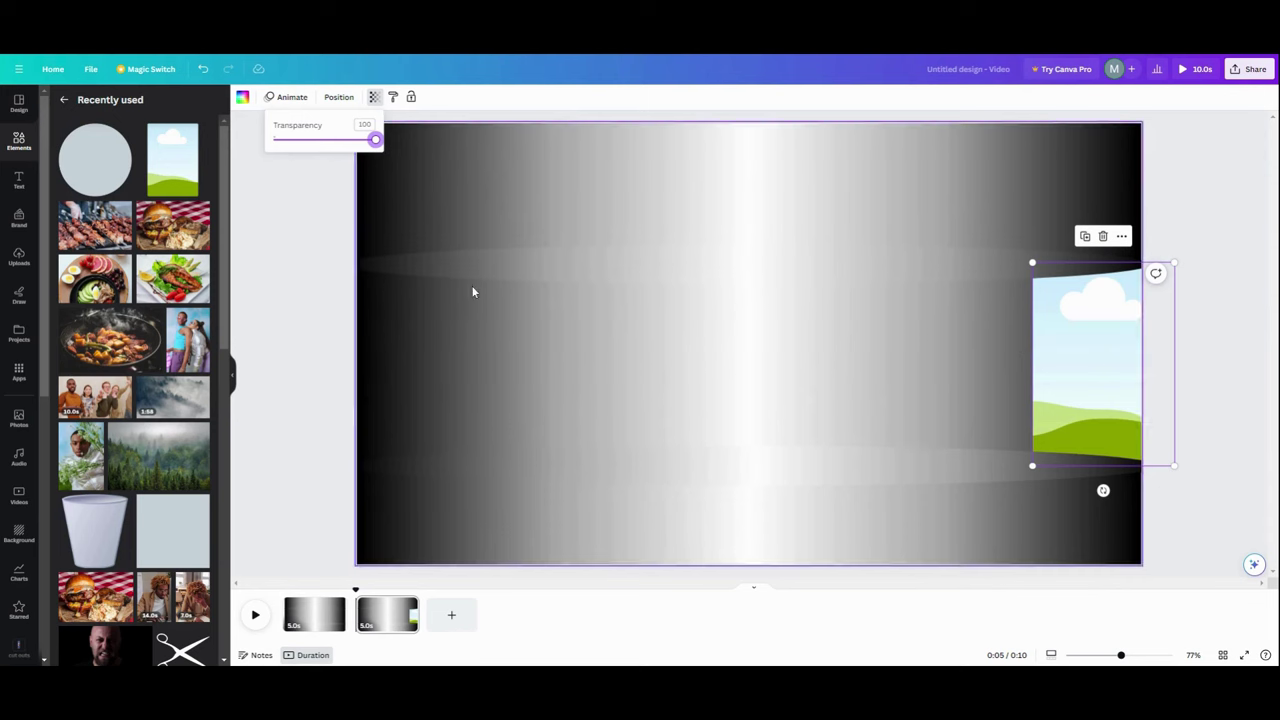
- Insert the burger photo, shrink it, and place it in the large rightmost frame
left_click(182, 232)
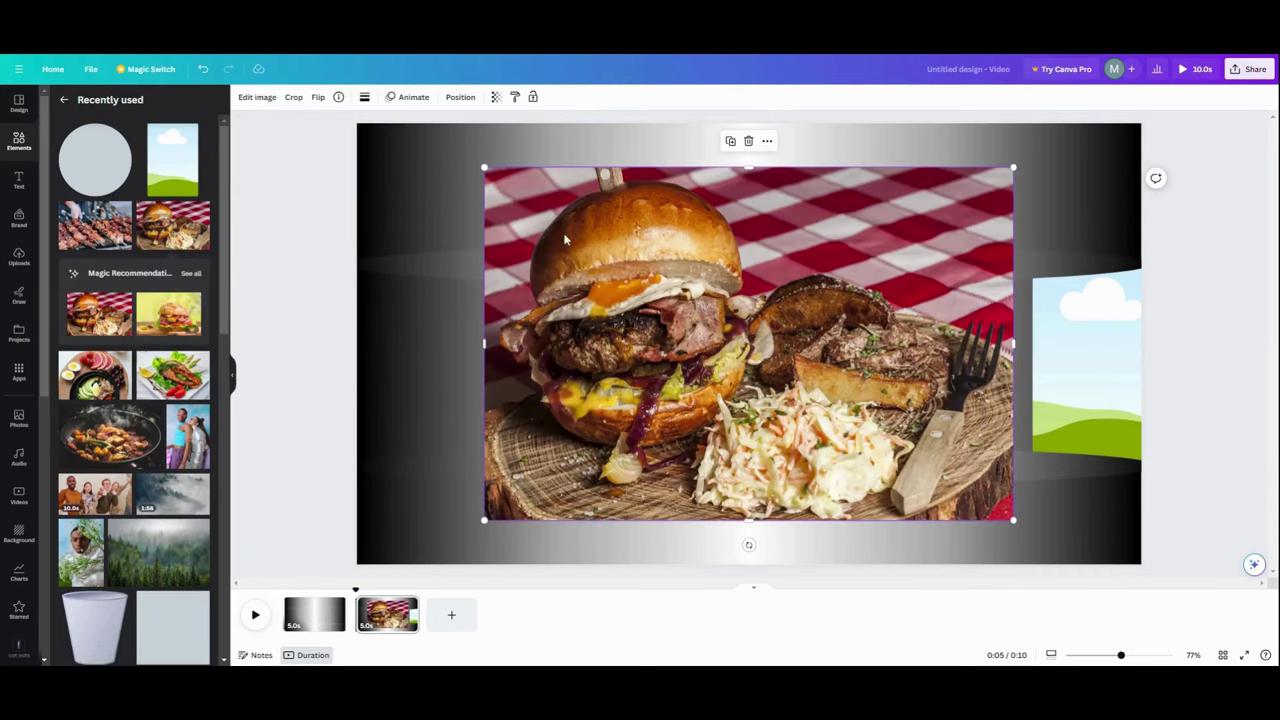
left_click_drag(484, 168, 655, 345)
left_click_drag(755, 450, 1077, 434)
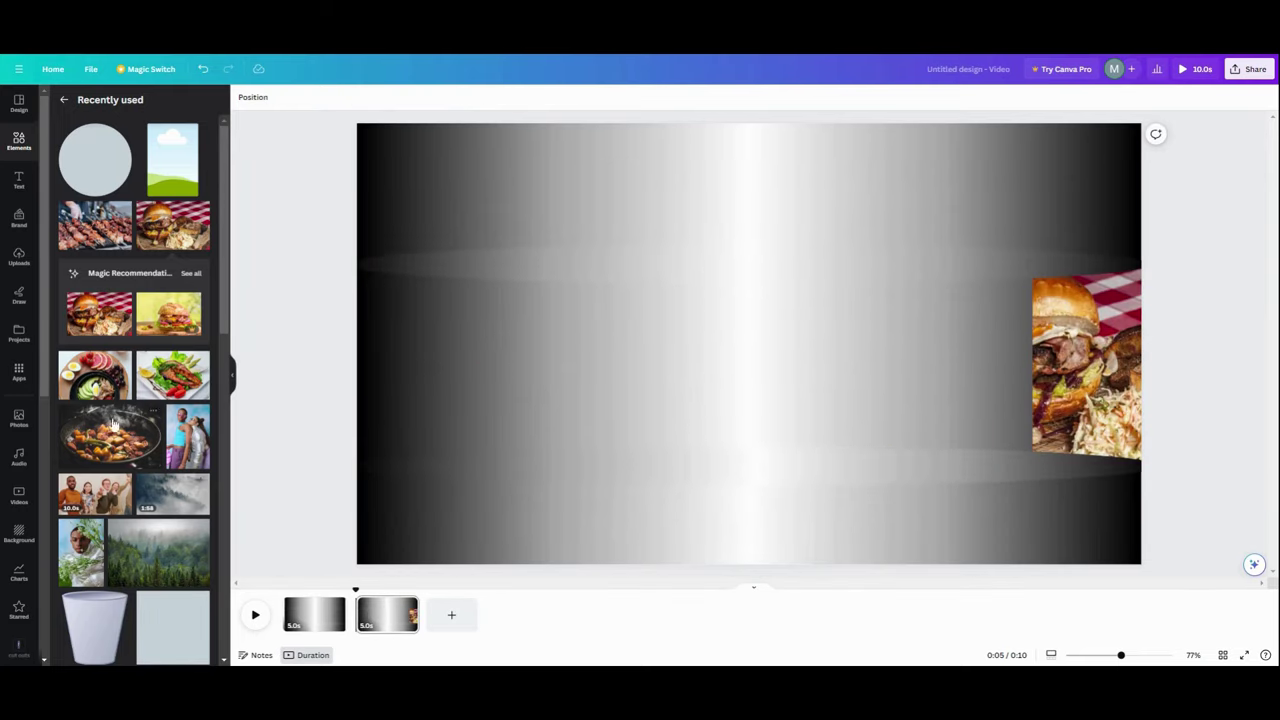
- Insert the grilled skewers photo, shrink it, and place it in the small hidden frame overlapping the page's right edge
left_click(95, 226)
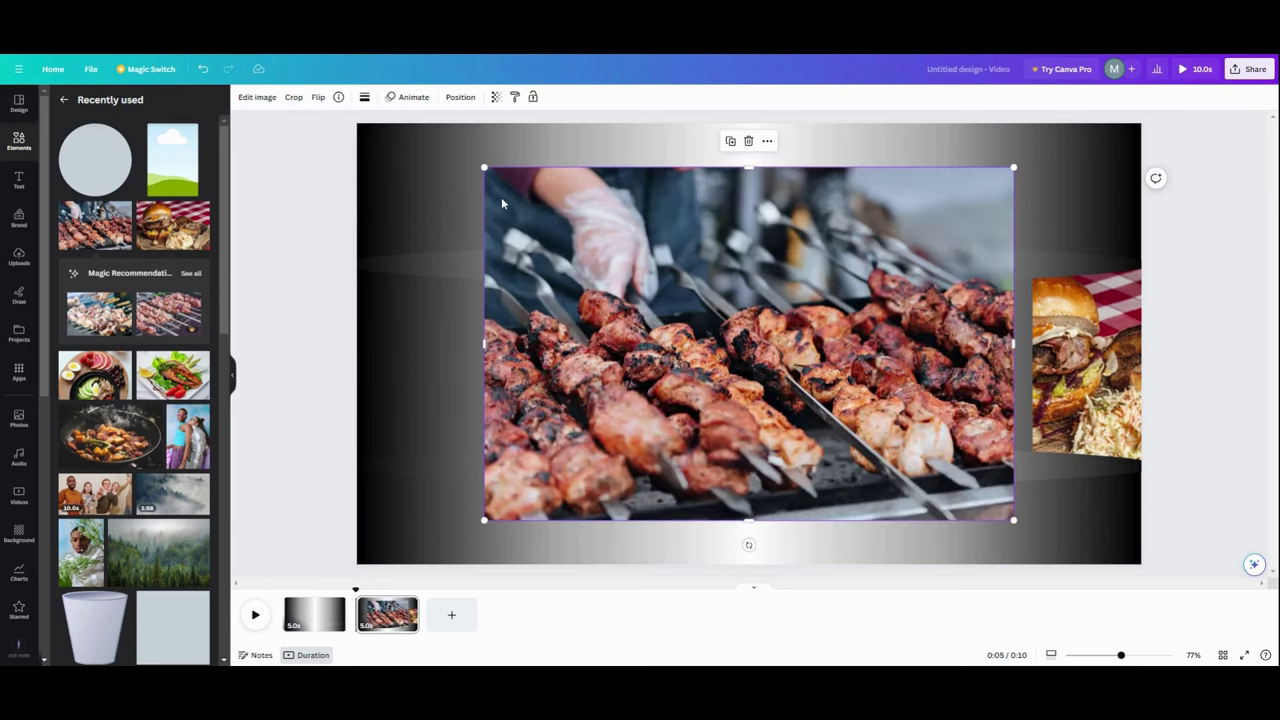
left_click_drag(485, 169, 710, 403)
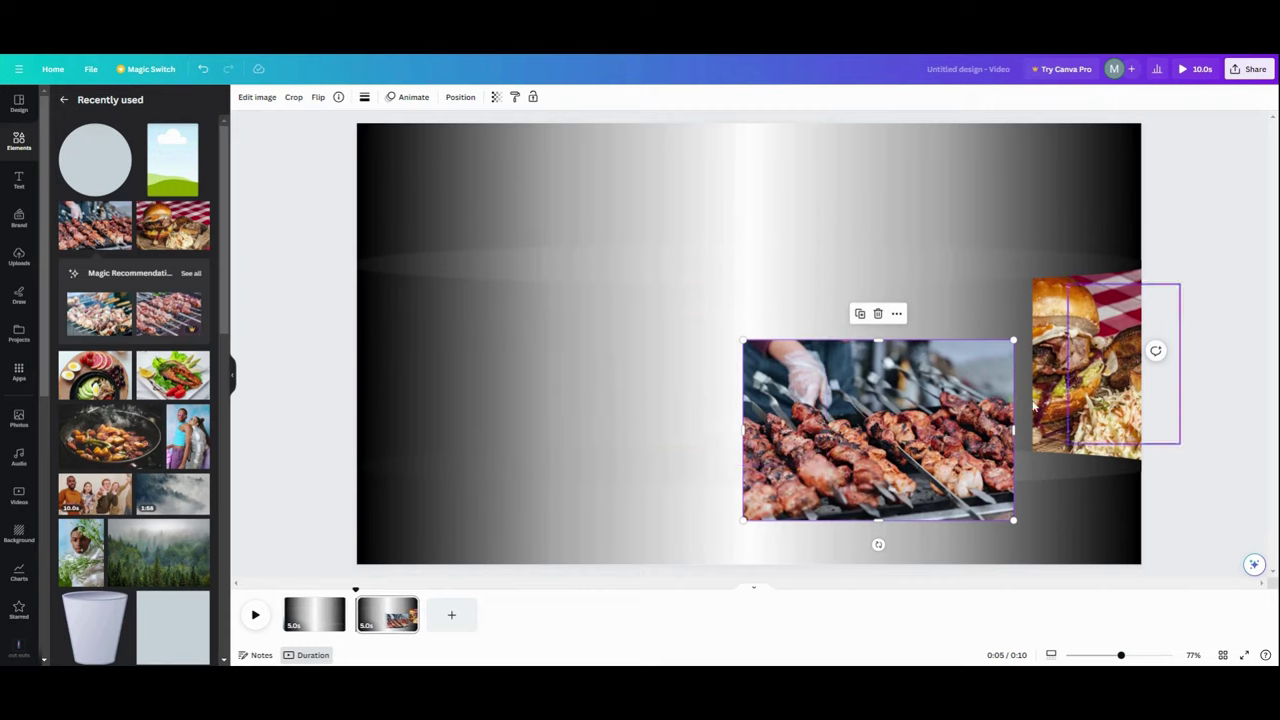
left_click_drag(830, 463, 648, 418)
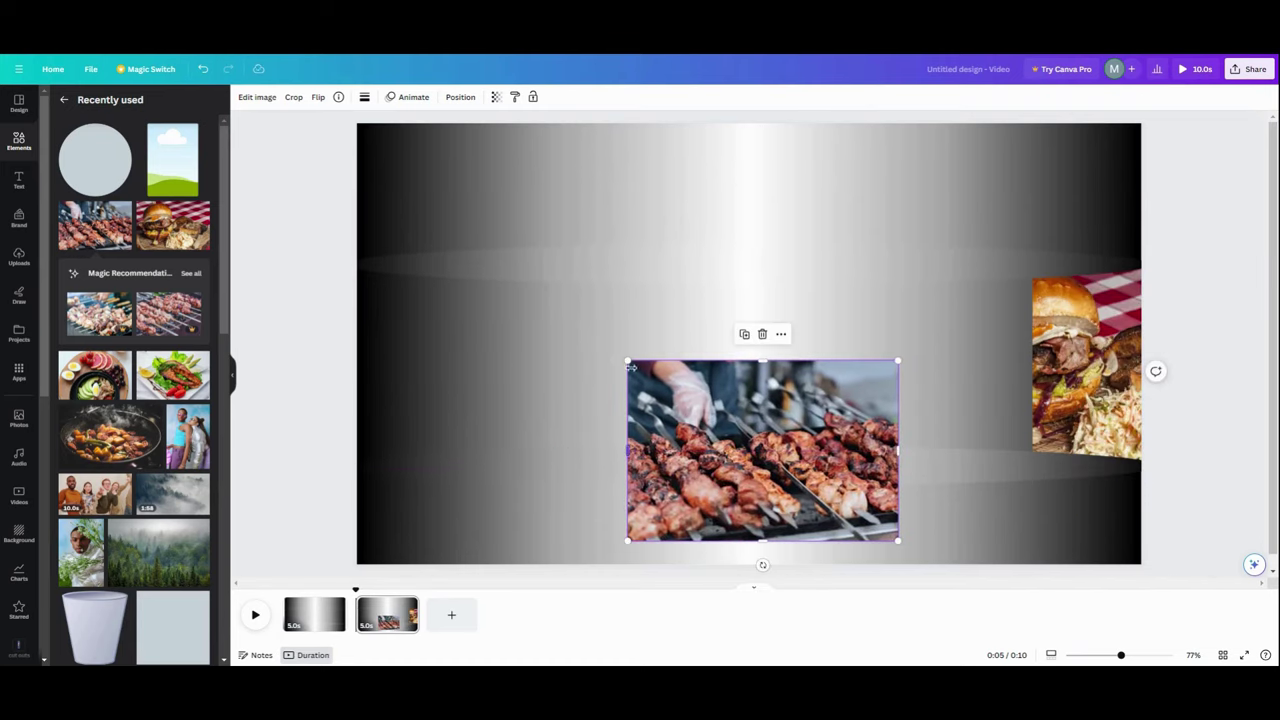
left_click_drag(628, 361, 737, 431)
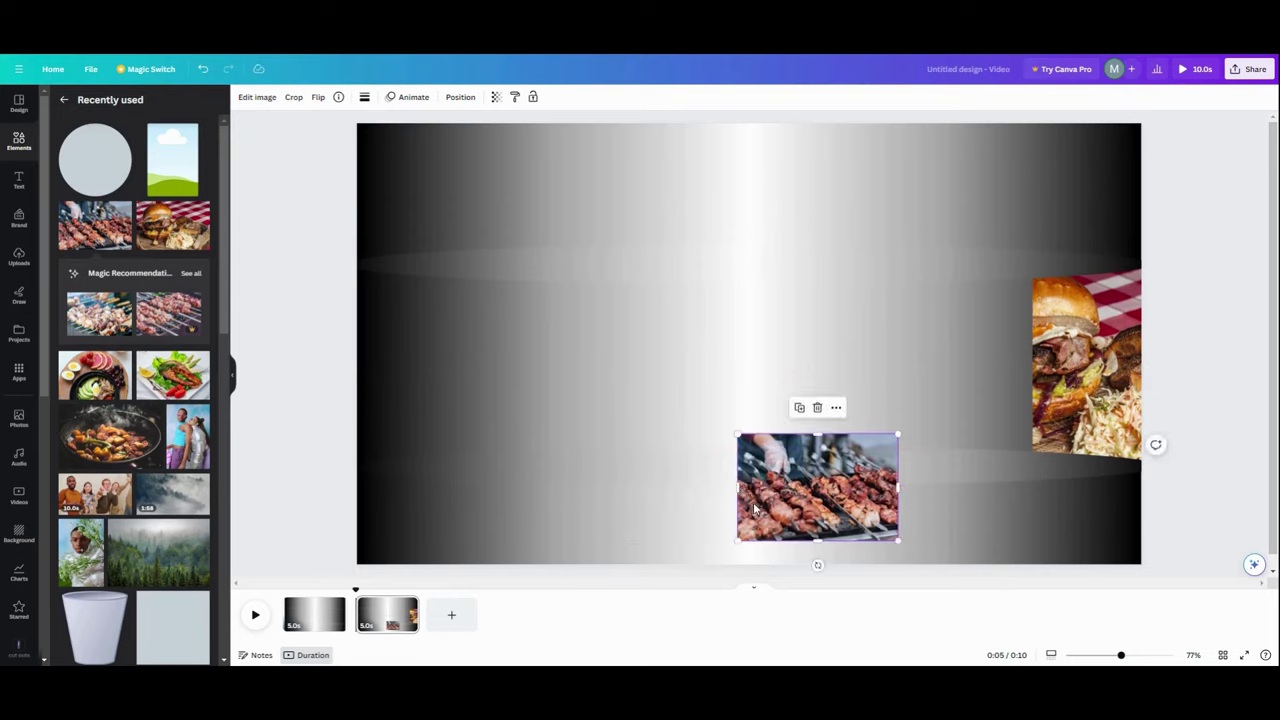
left_click_drag(756, 504, 1110, 398)
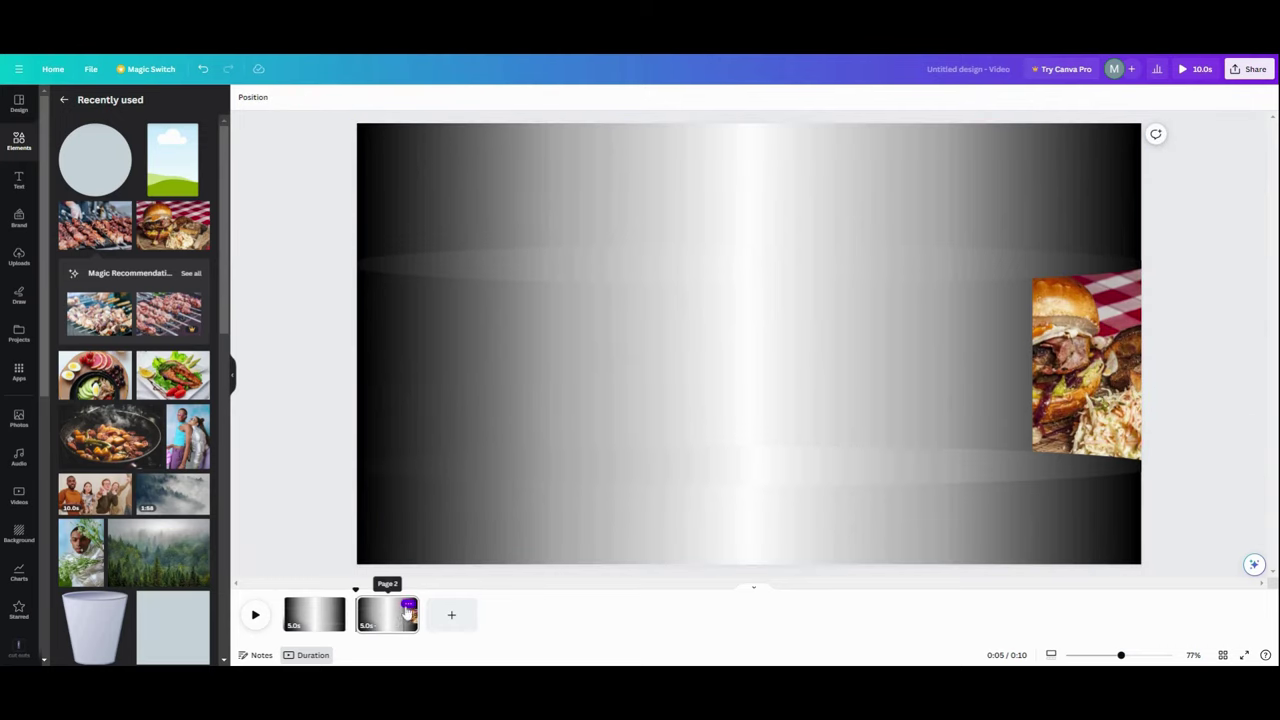
- Duplicate the second page and set the fourth large frame's transparency to 100 on the new page
left_click(408, 607)
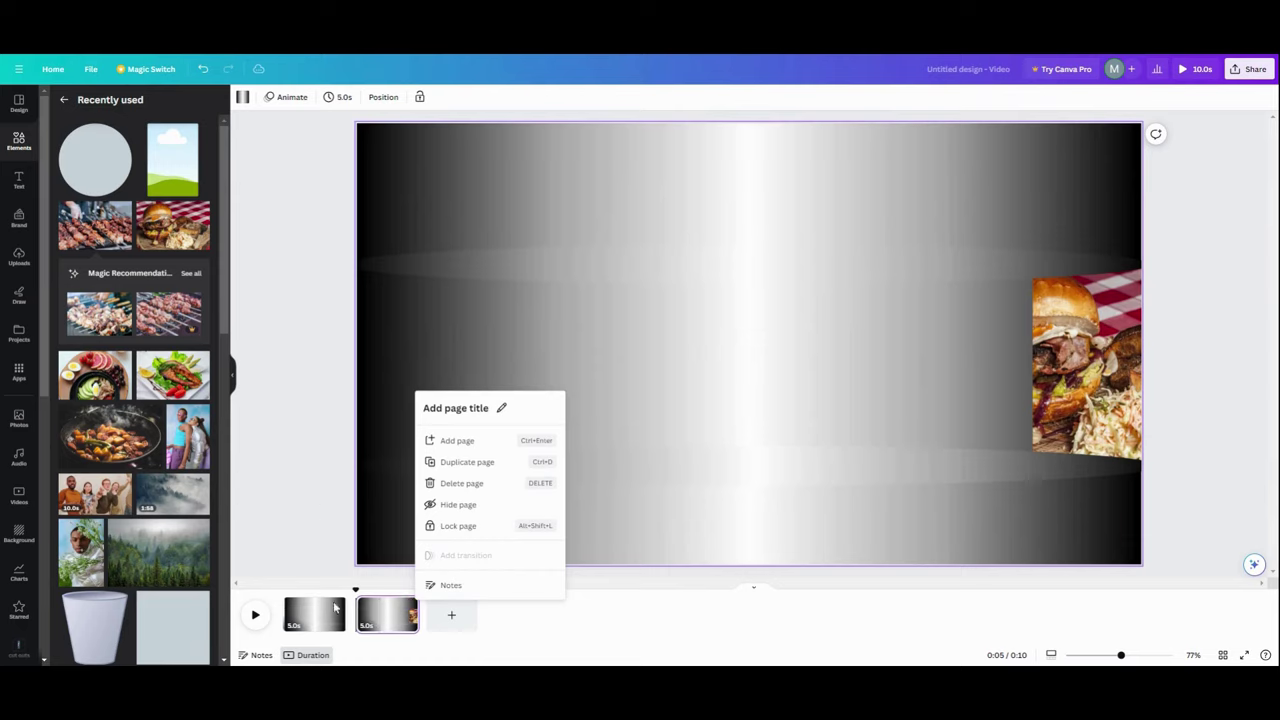
left_click(467, 462)
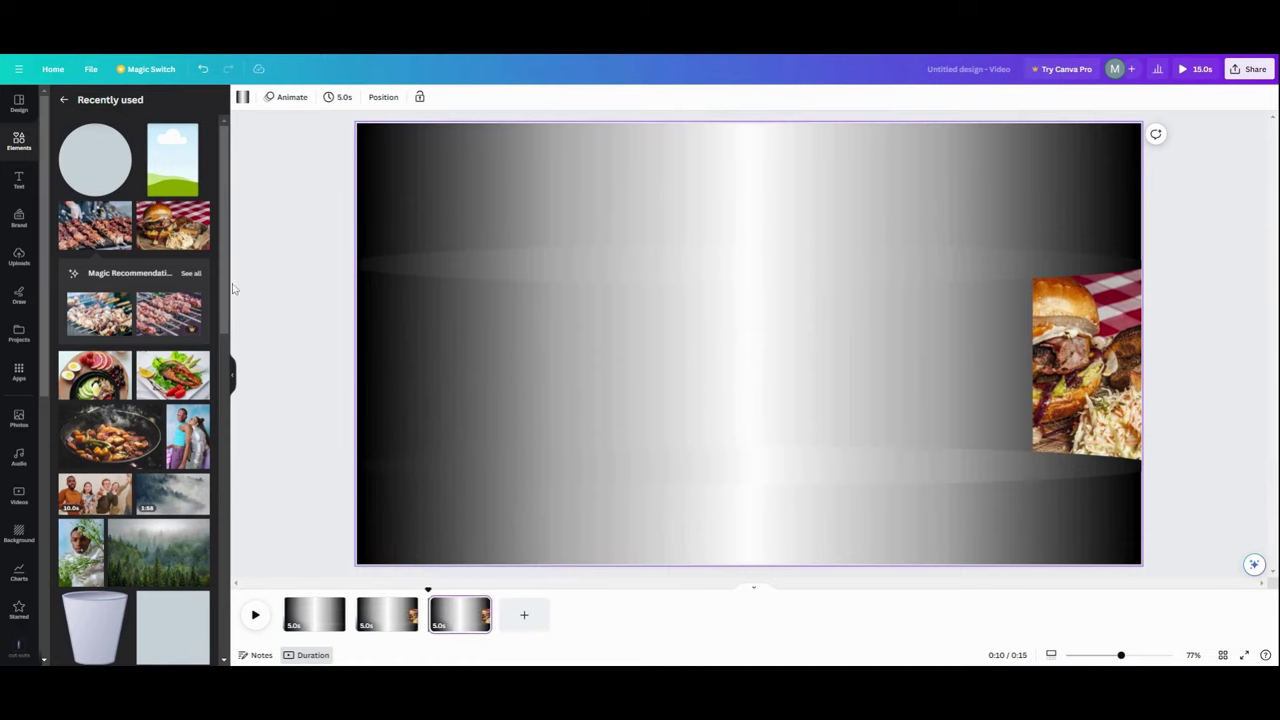
left_click_drag(175, 237, 263, 289)
left_click(931, 319)
left_click(374, 98)
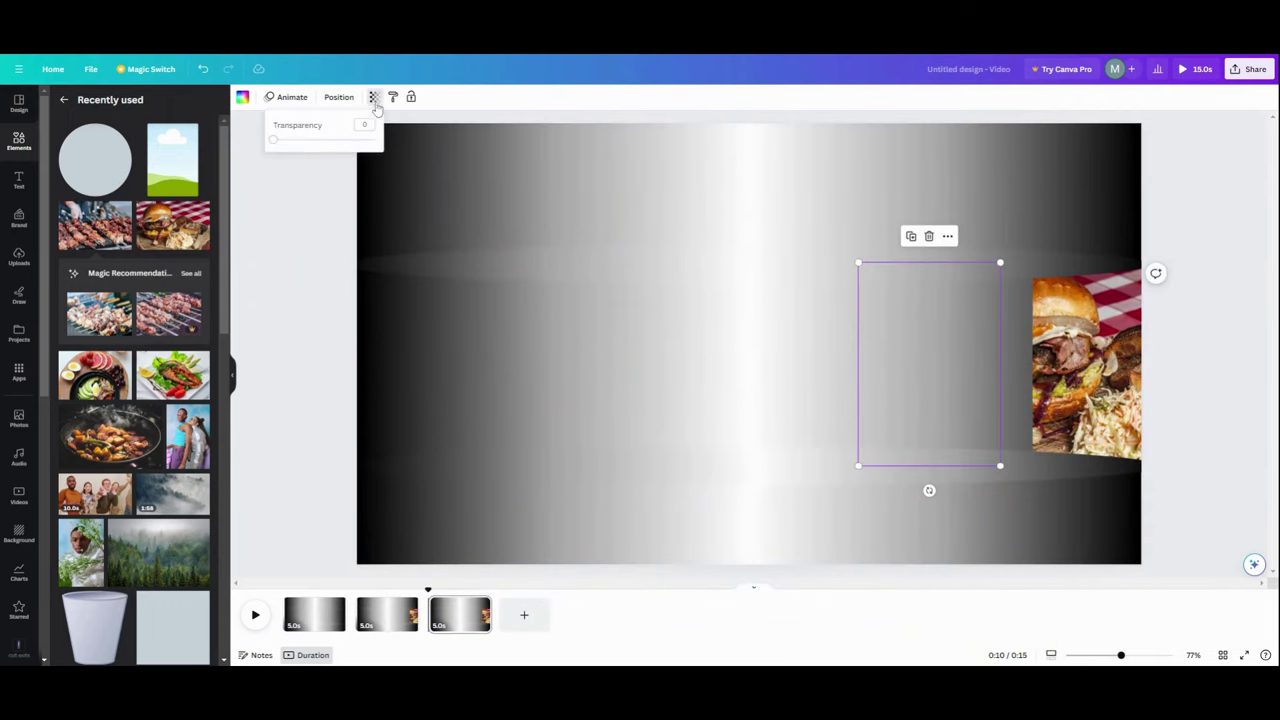
left_click_drag(272, 145, 374, 140)
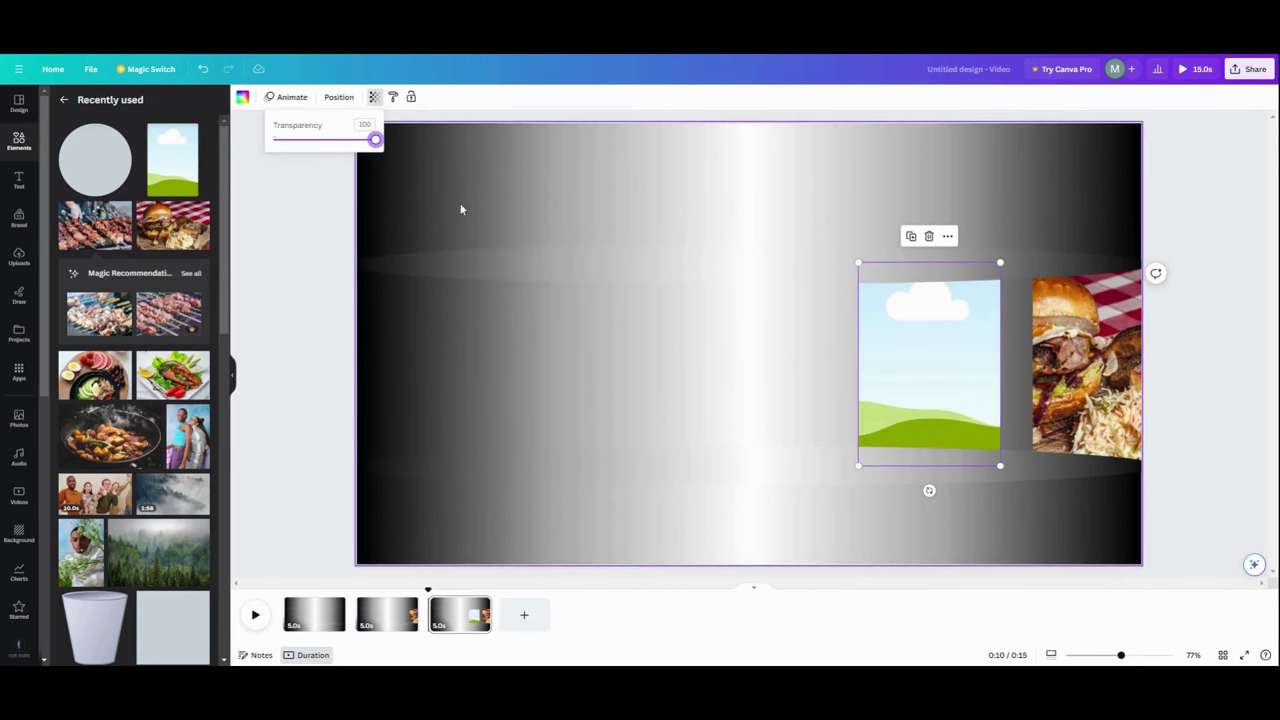
- Place the burger photo in the fourth frame and replace the rightmost frame's image with the grilled skewers photo
left_click(190, 240)
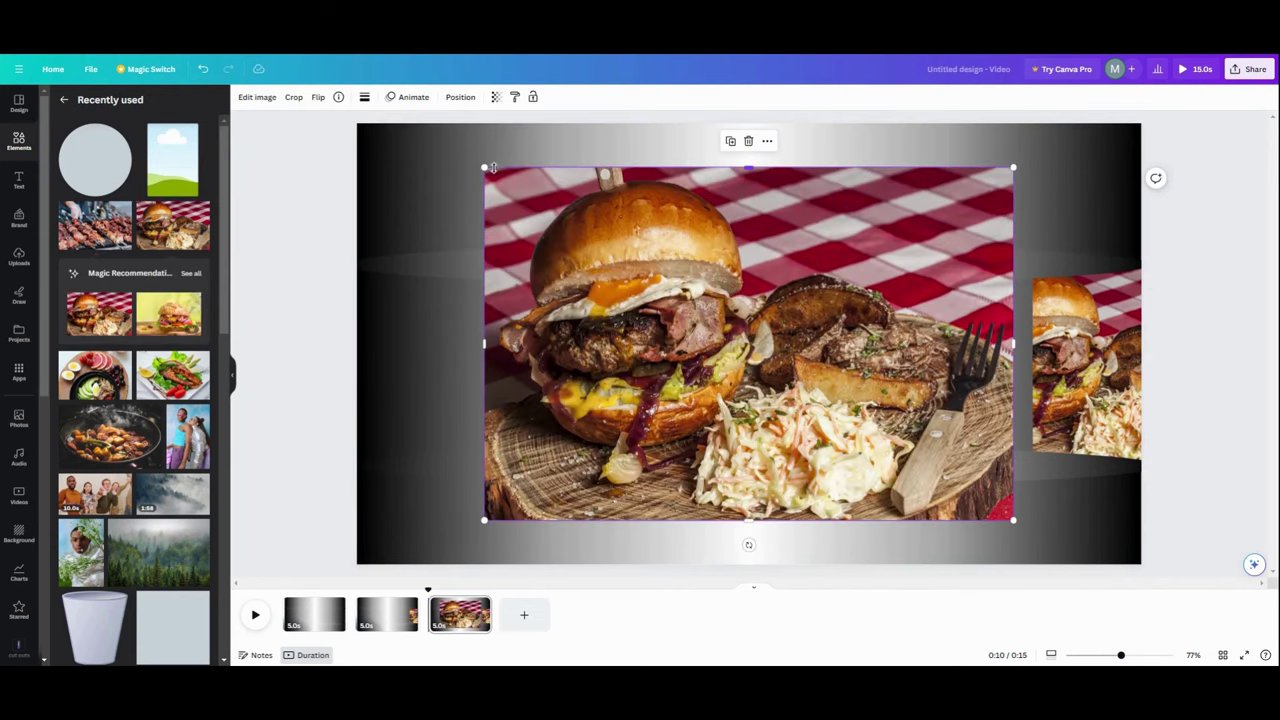
left_click_drag(483, 167, 591, 237)
left_click_drag(682, 367, 240, 312)
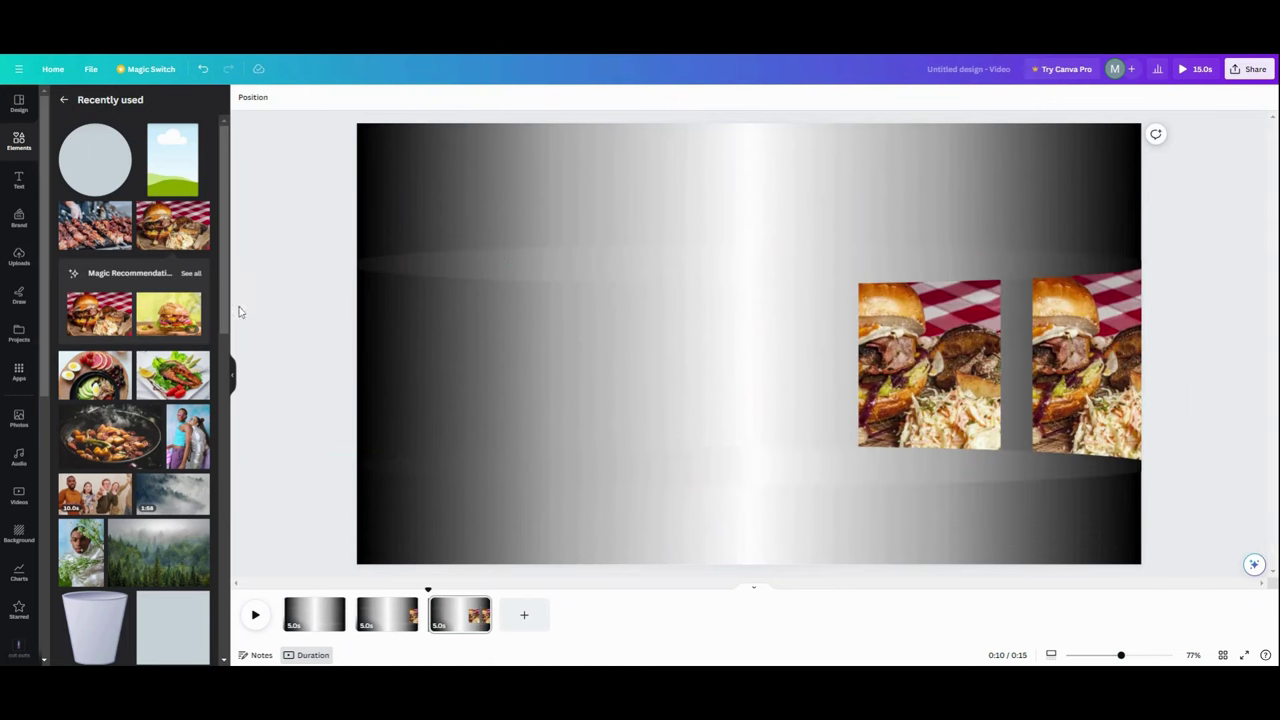
left_click(95, 233)
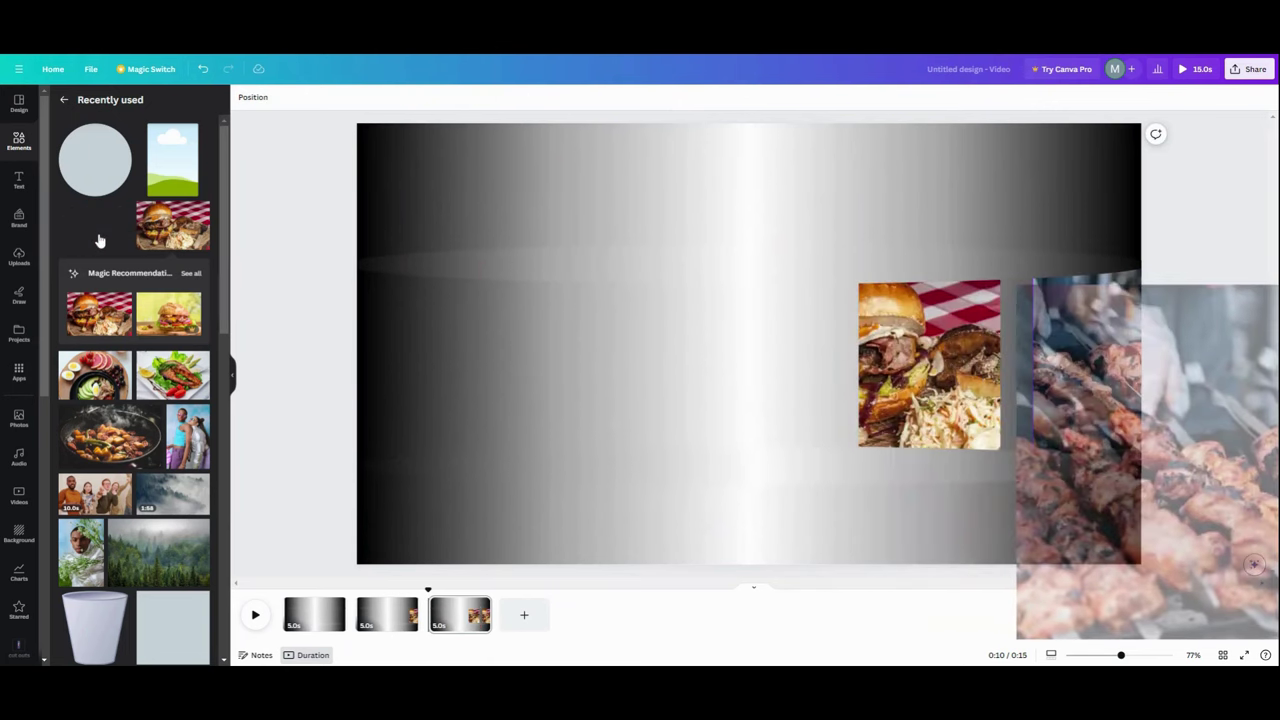
- Insert the avocado and egg bowl photo, shrink it, and place it in the small hidden frame at the page's right edge
left_click(112, 385)
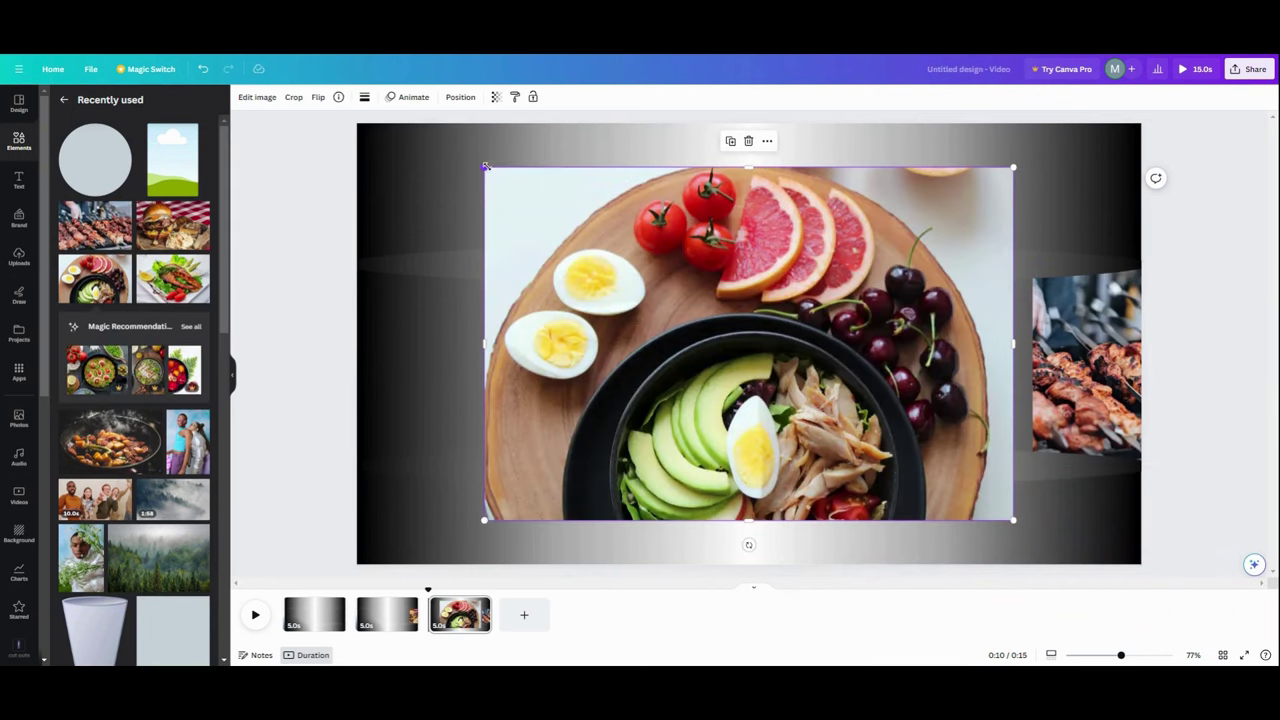
left_click_drag(485, 167, 884, 435)
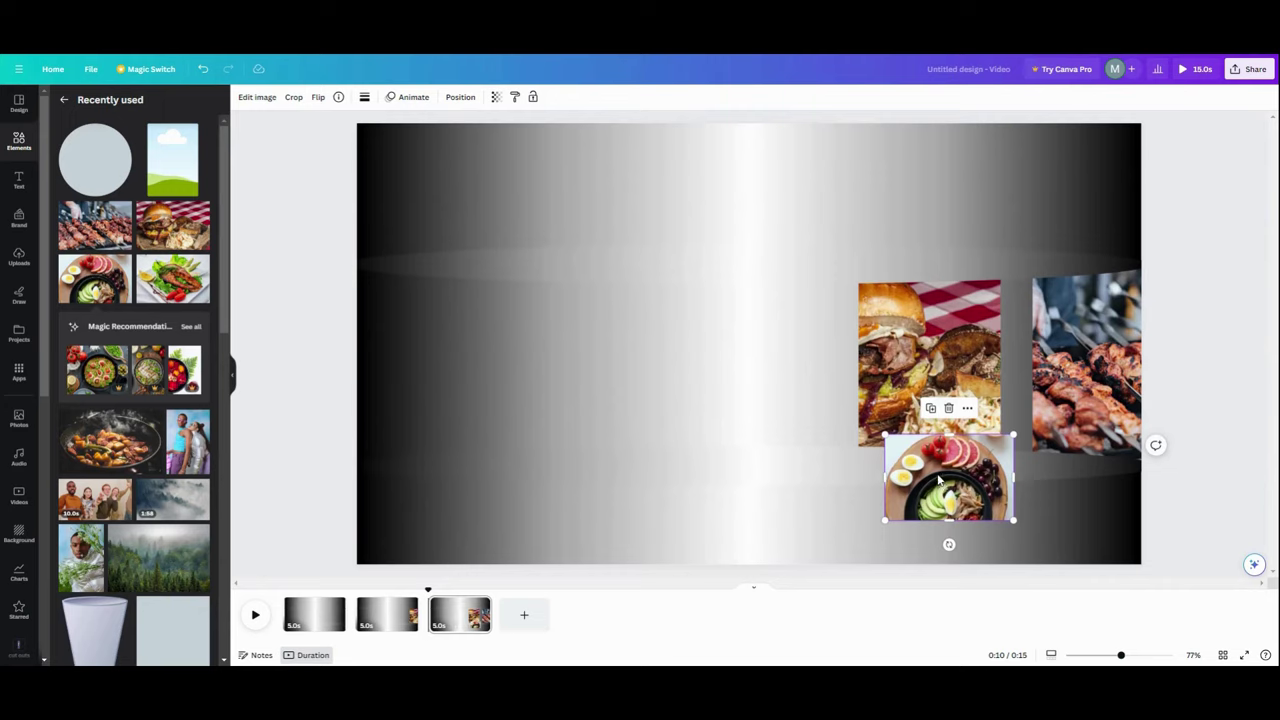
left_click_drag(938, 480, 1130, 382)
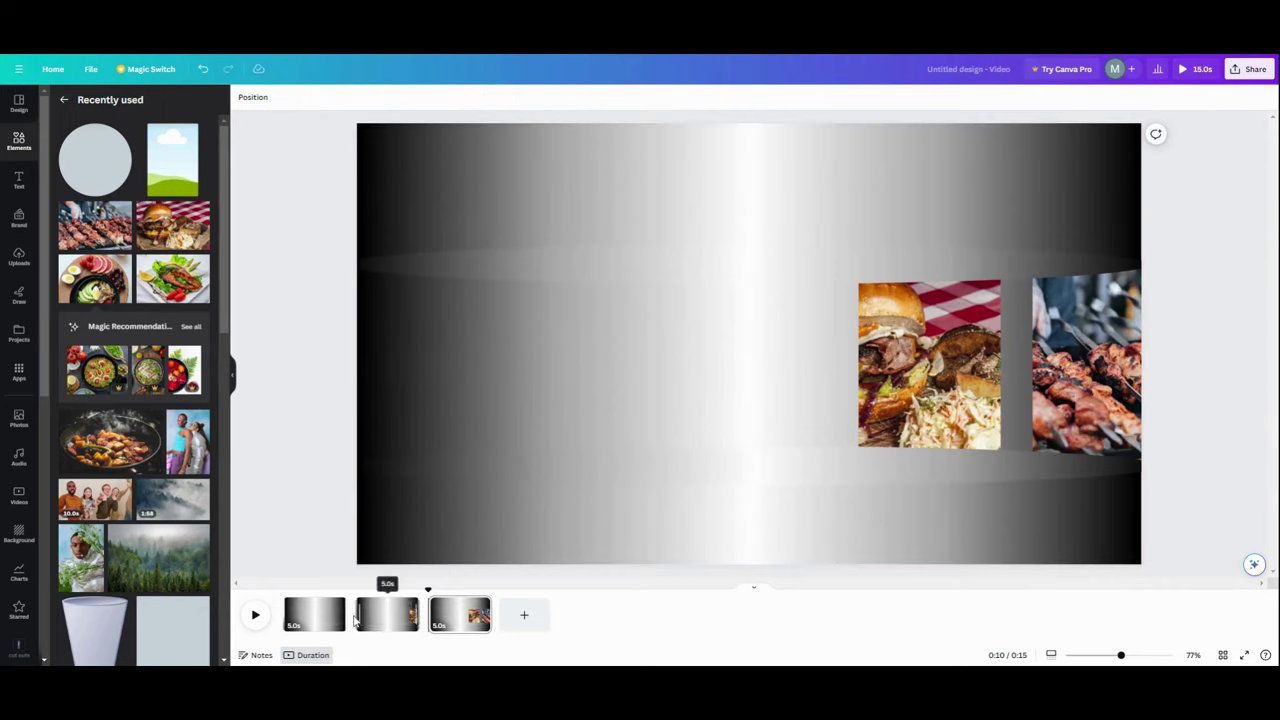
- Add a Match & Move transition of 2.5 seconds after the first page and apply it between all pages
mouse_move(358, 630)
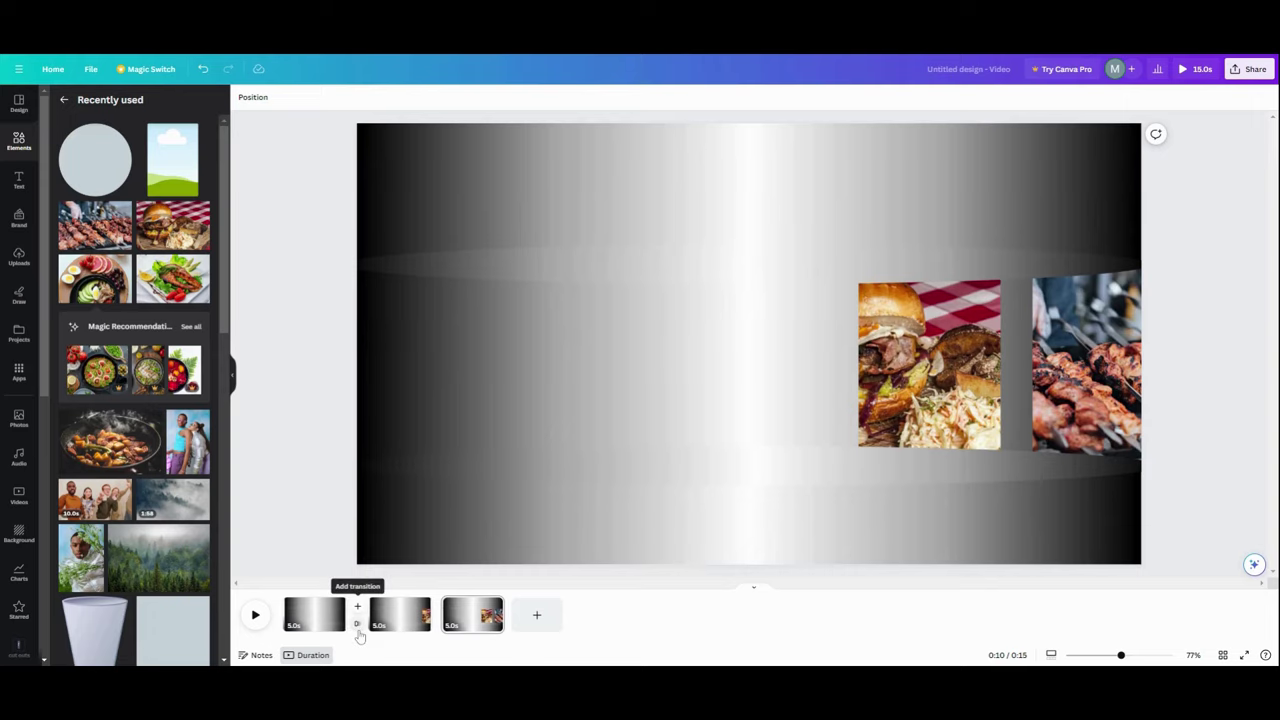
left_click(358, 628)
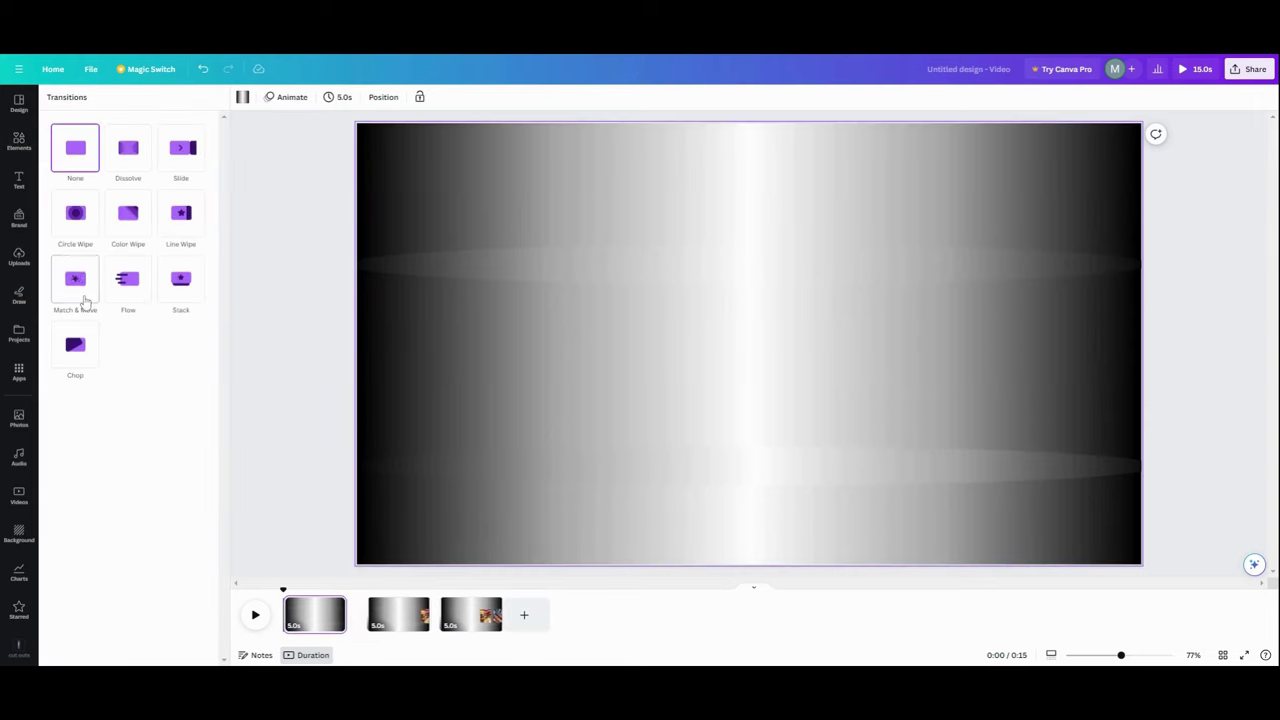
left_click(86, 313)
left_click_drag(117, 367, 274, 371)
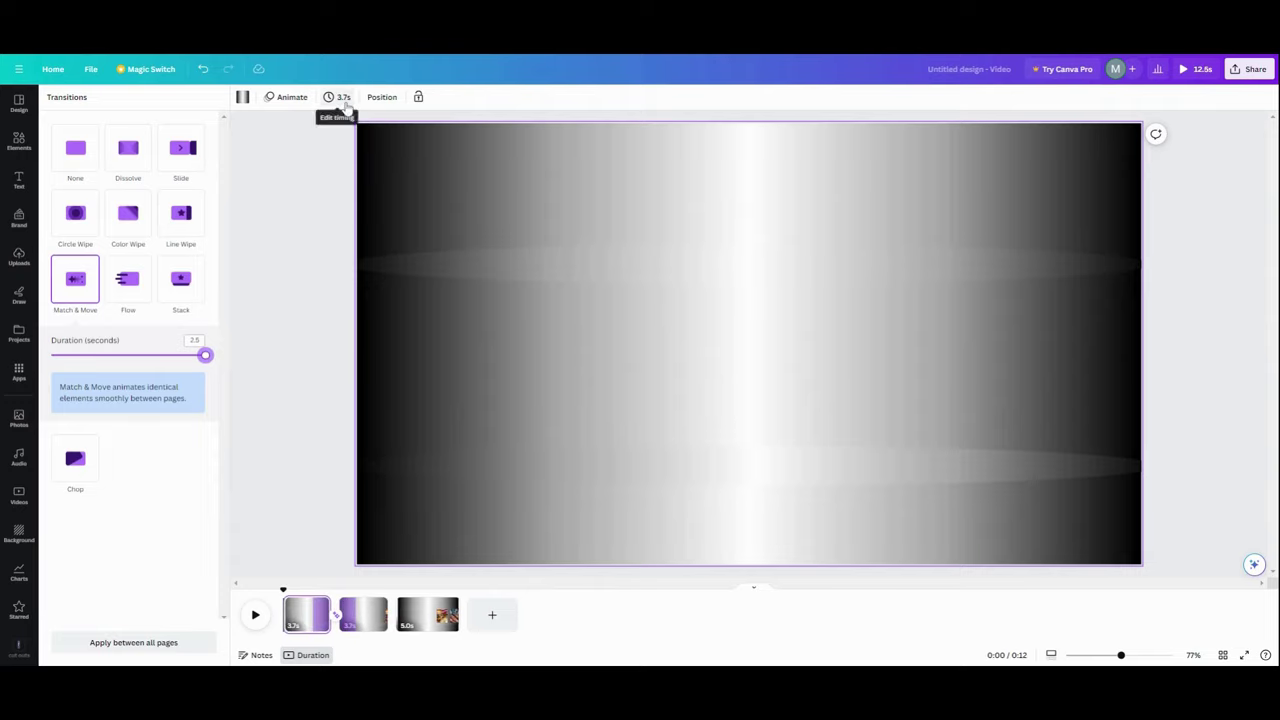
left_click(109, 642)
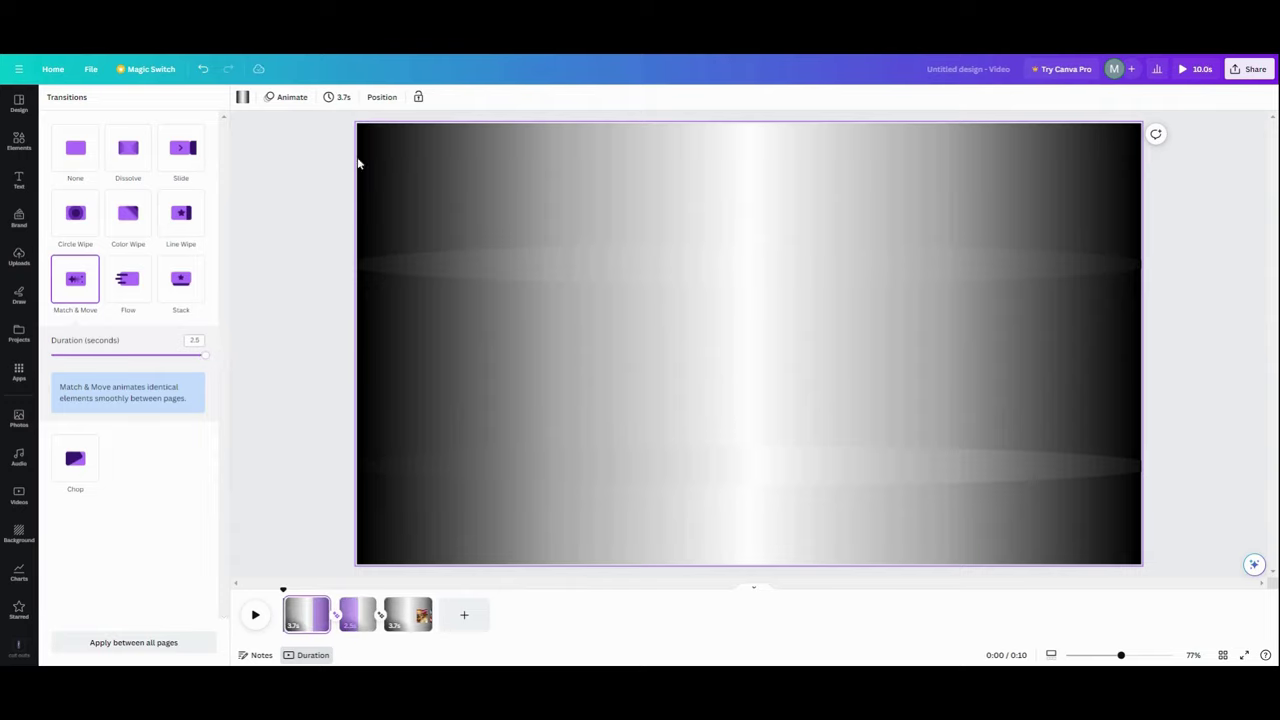
- Set the first page's timing to 1.9 seconds, apply it to all pages, and play the video preview
left_click(343, 98)
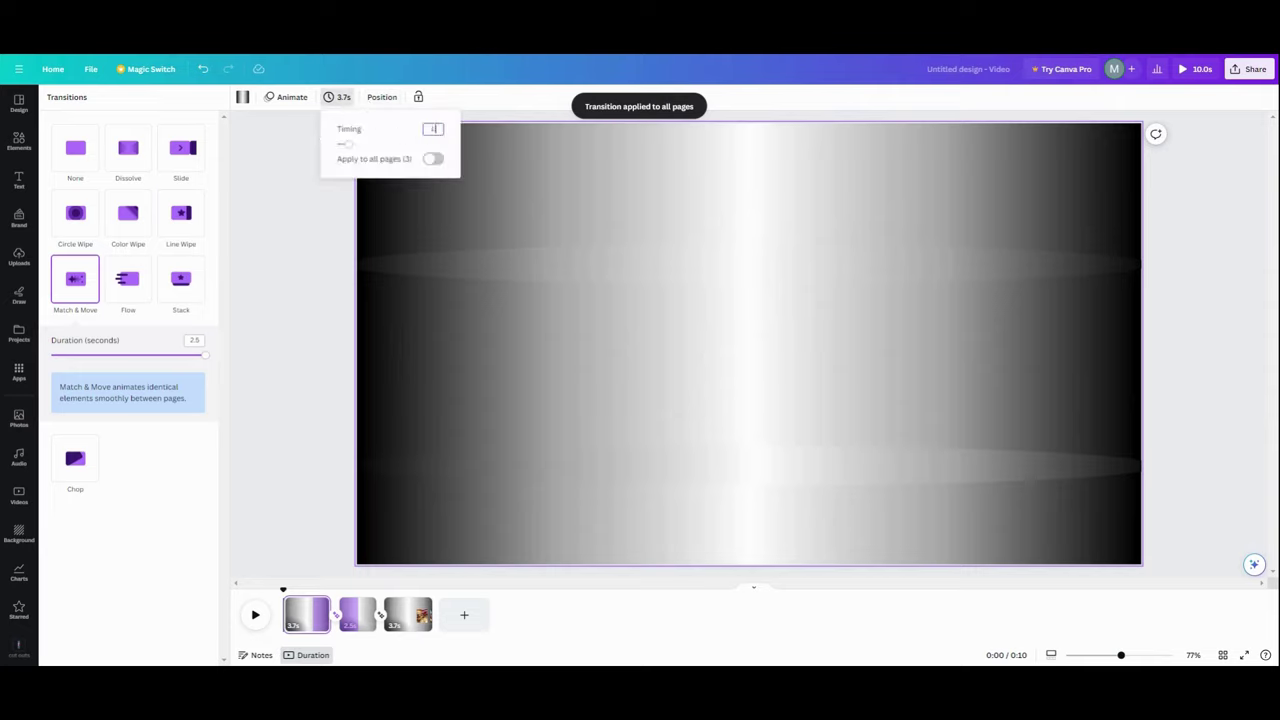
type("2.2")
key("Return")
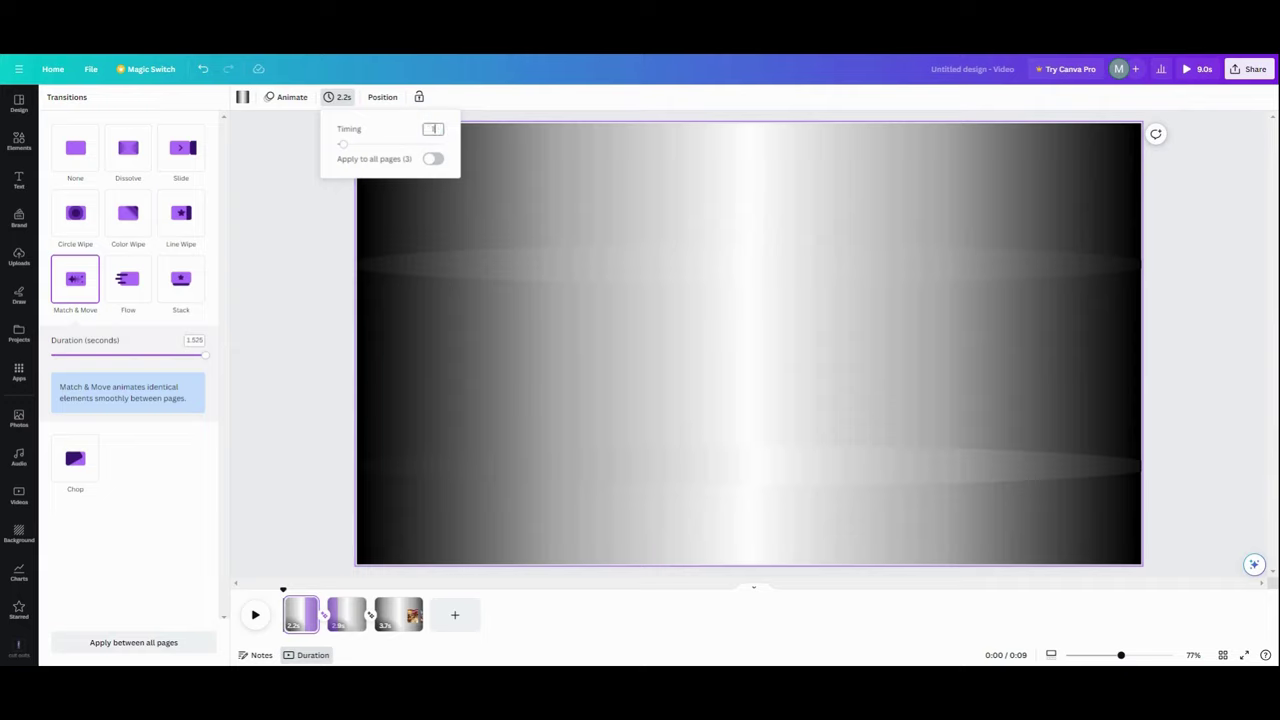
key("Return")
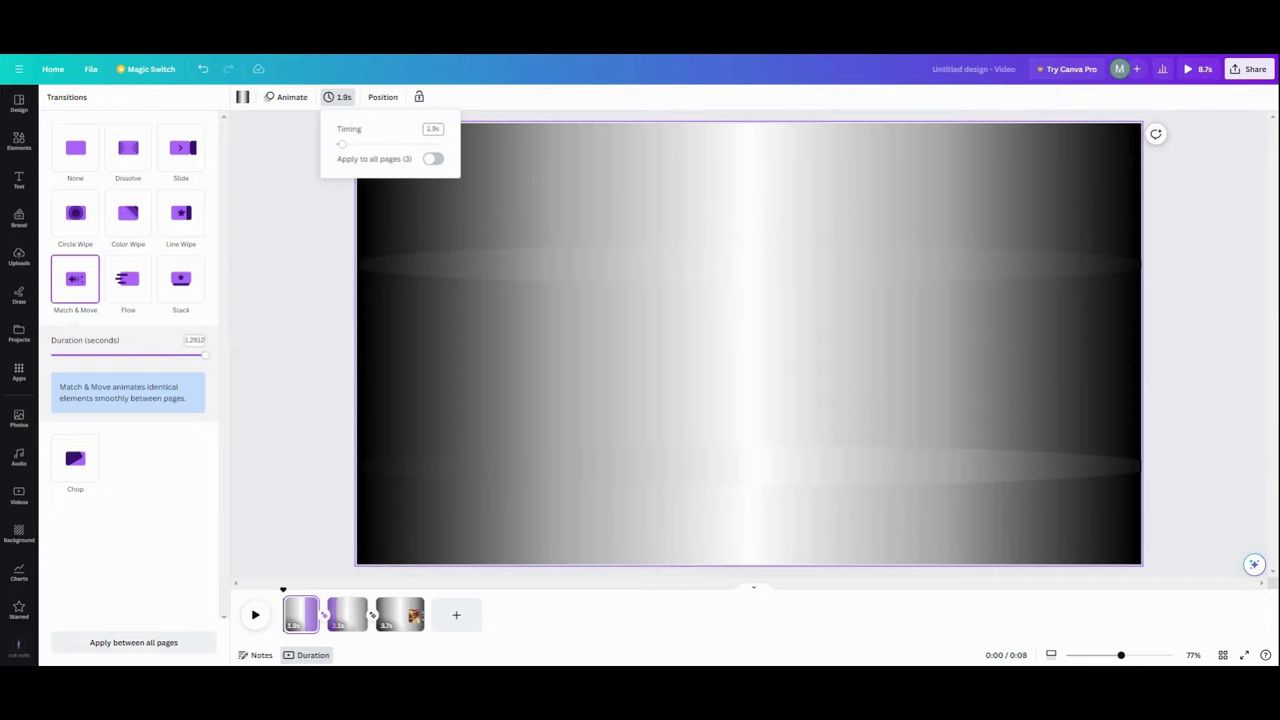
left_click(432, 160)
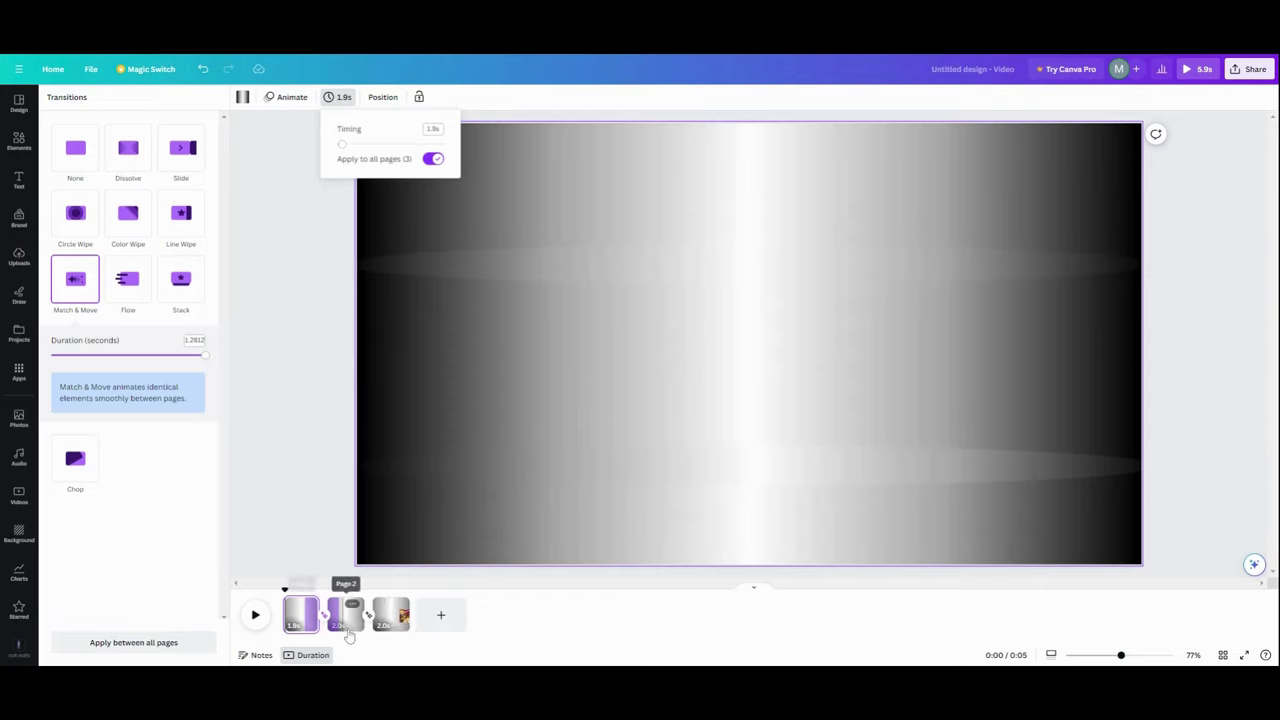
left_click(255, 616)
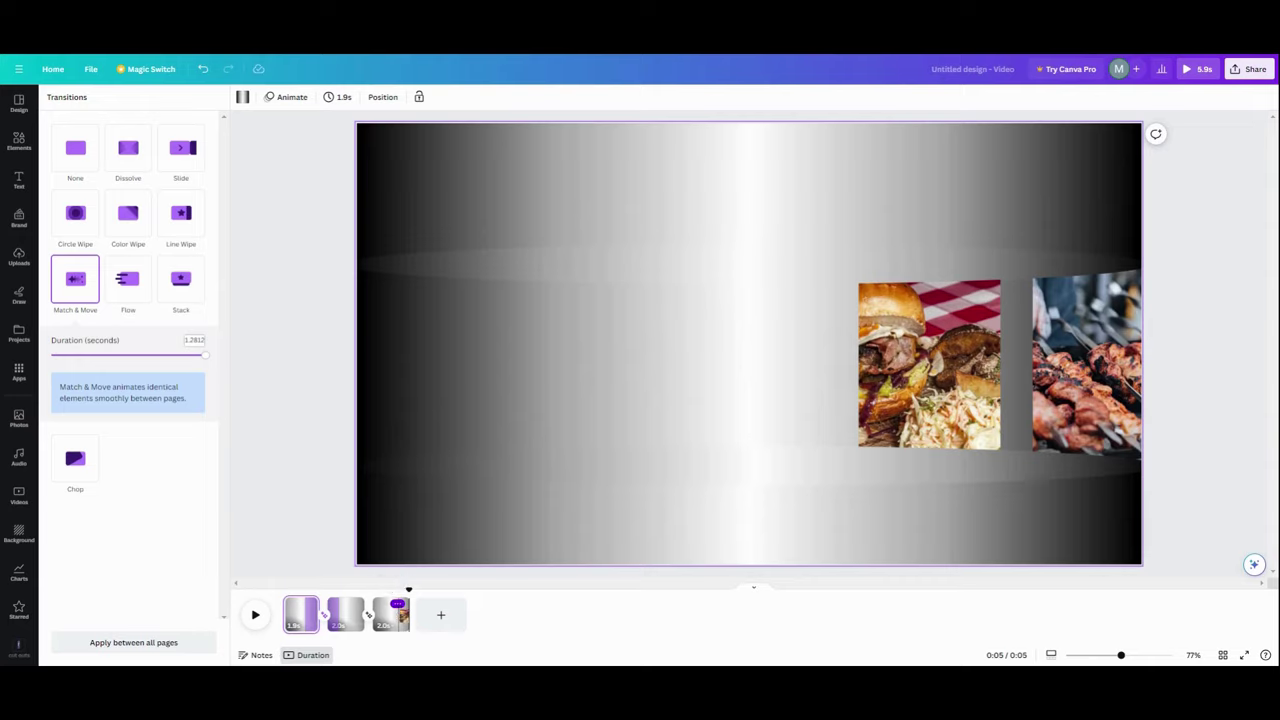
- Duplicate the third page and set the middle large frame's transparency to 100 on the new page
left_click(398, 607)
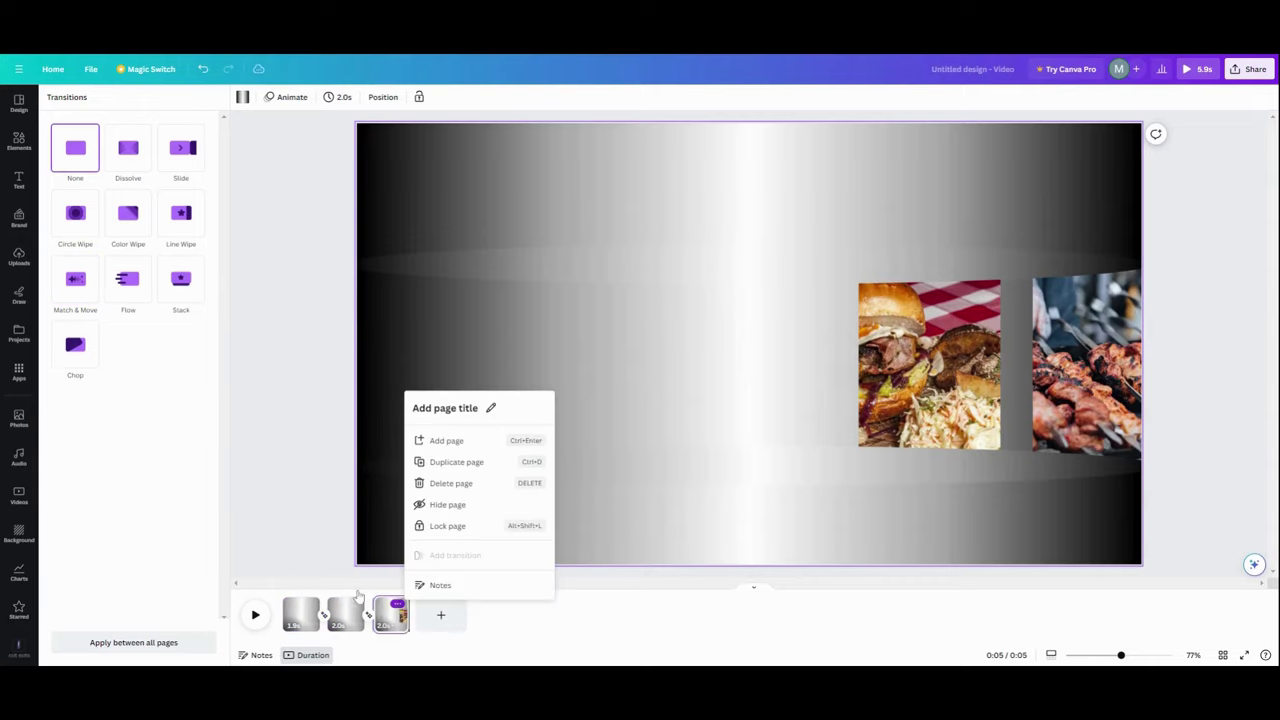
left_click(452, 463)
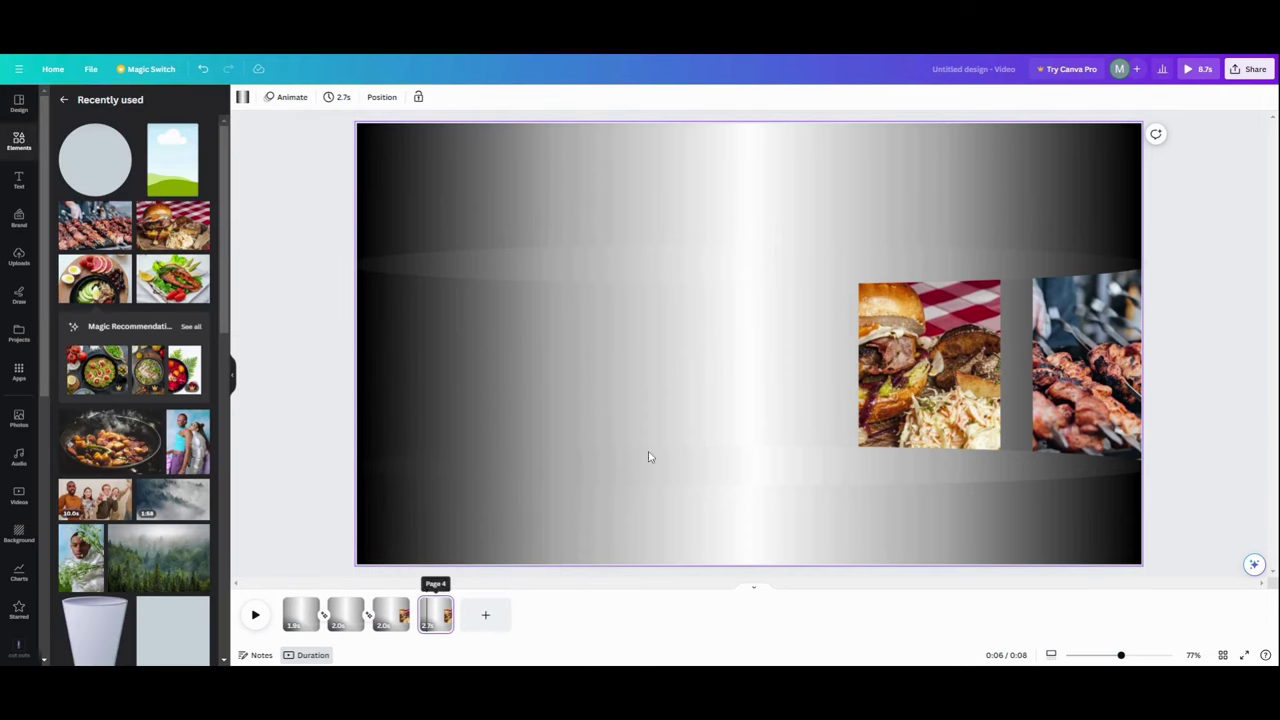
left_click_drag(175, 237, 194, 257)
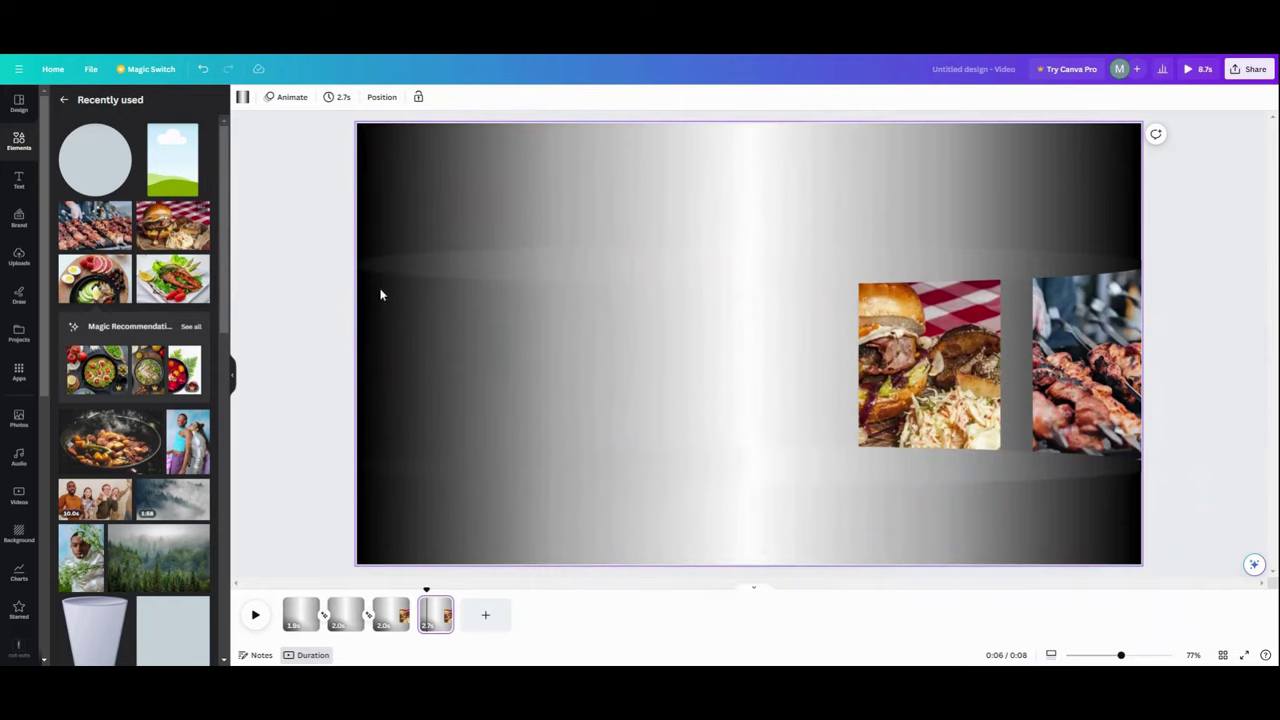
left_click(814, 337)
left_click(373, 97)
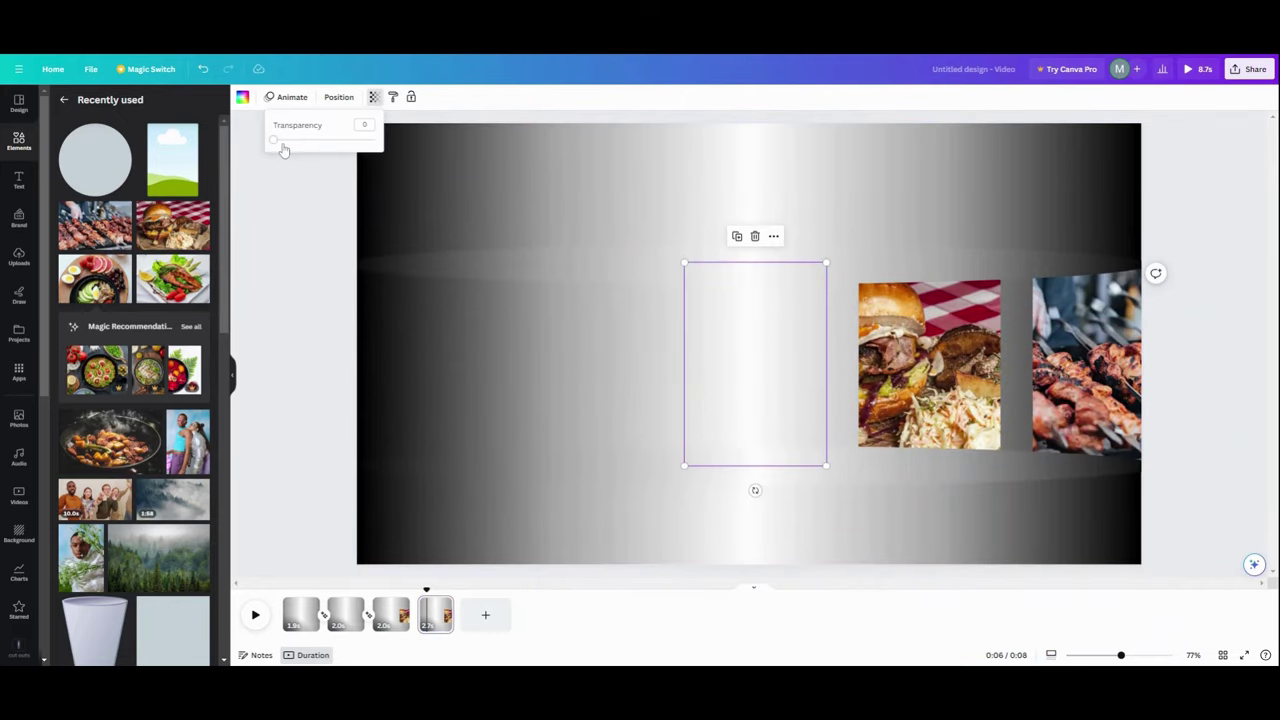
left_click_drag(284, 149, 380, 141)
- Place the burger photo in the middle frame, the skewers photo in the fourth, and the avocado and egg bowl in the rightmost large frame
left_click_drag(172, 232, 755, 350)
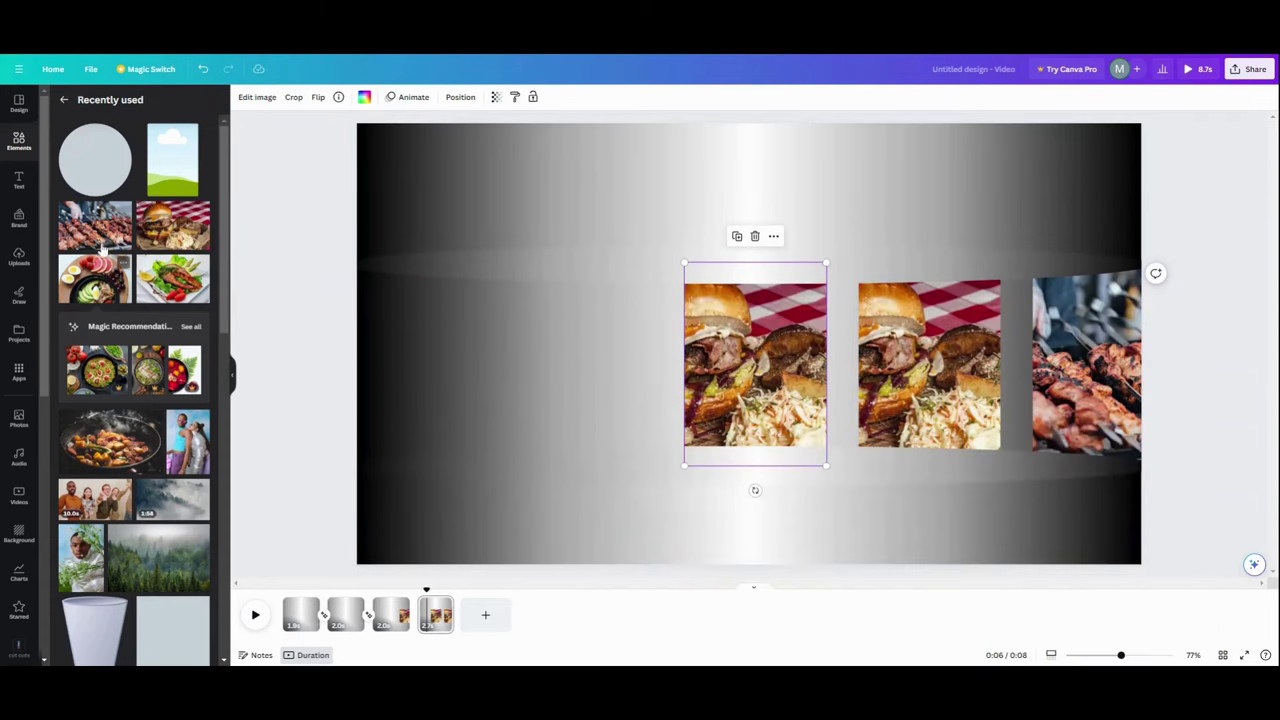
left_click_drag(94, 228, 1060, 480)
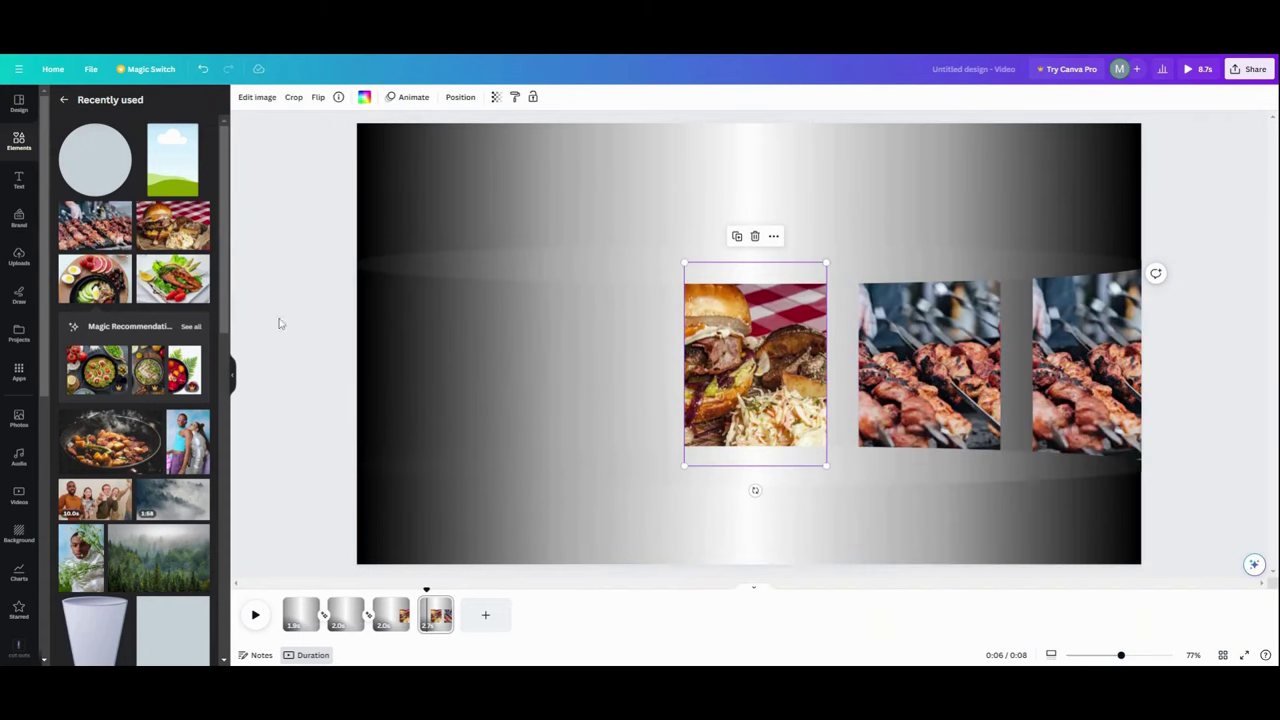
left_click_drag(94, 285, 1086, 400)
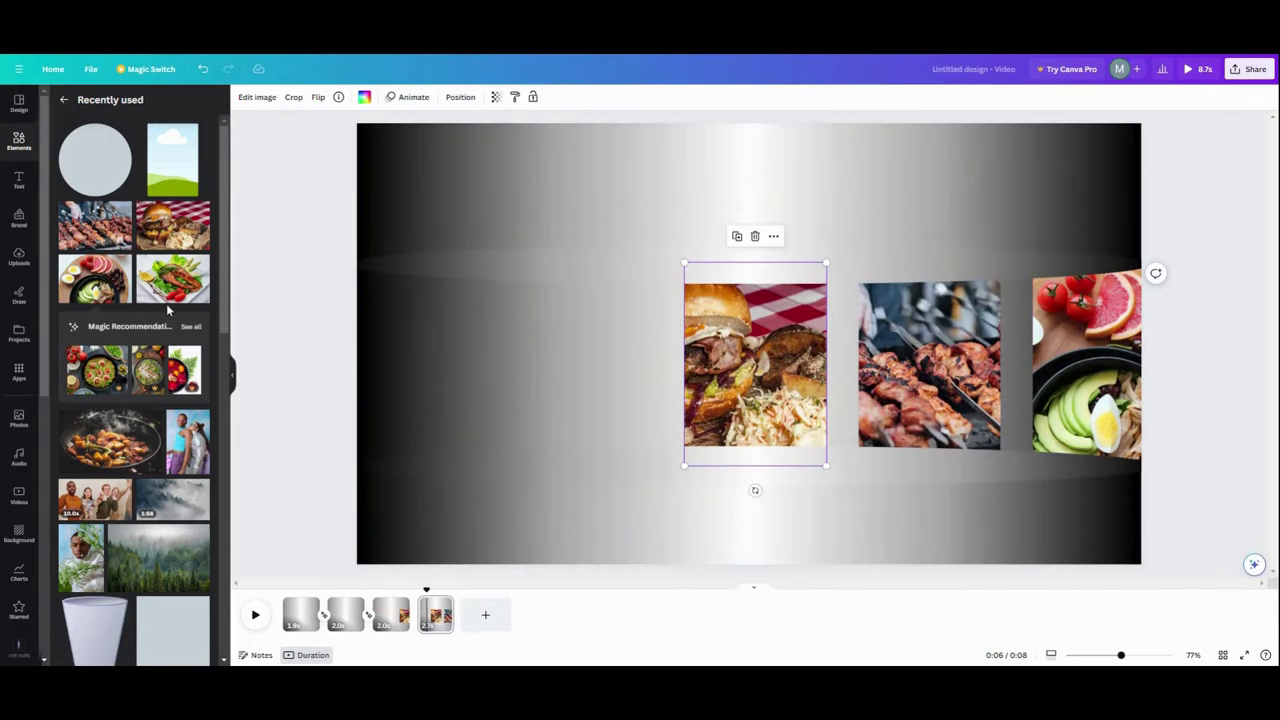
- Insert the grilled salmon salad photo, shrink it, and place it in the small hidden frame at the page's right edge
left_click(166, 292)
left_click_drag(481, 165, 863, 420)
left_click_drag(887, 487, 1100, 390)
- Duplicate the fourth page and set the second large frame's transparency to 100 on the new page
left_click(443, 603)
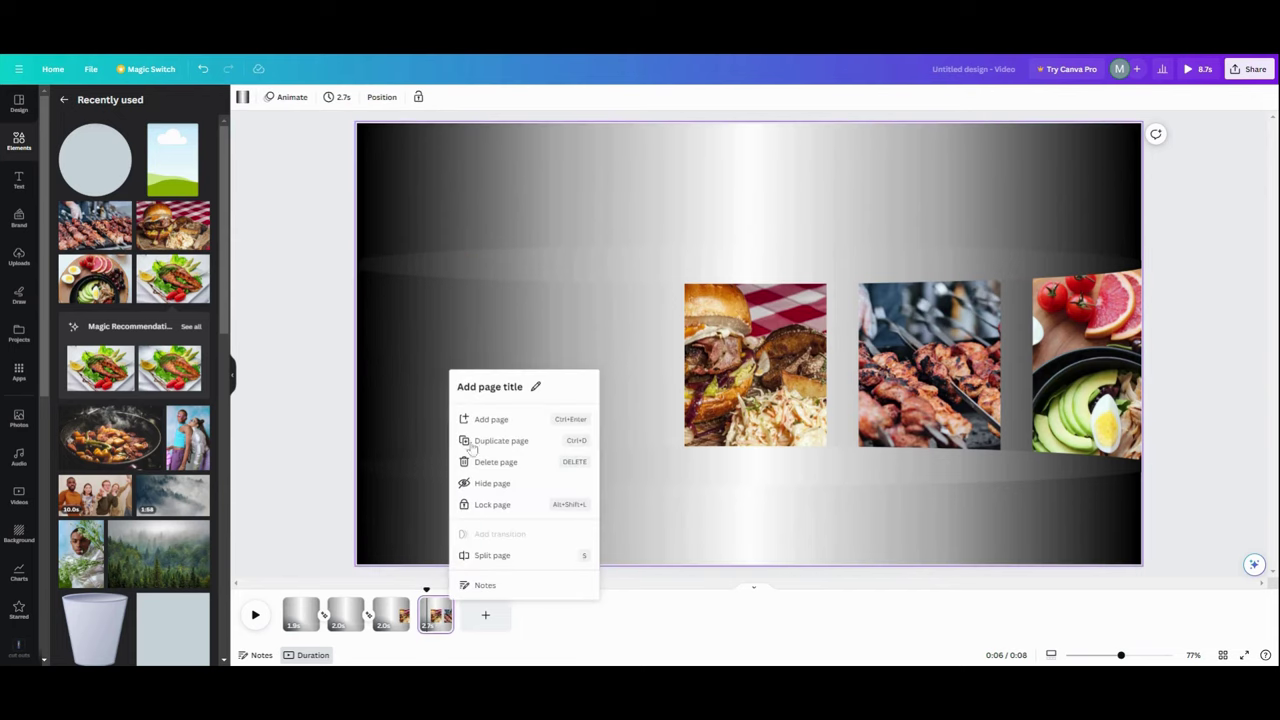
left_click(492, 442)
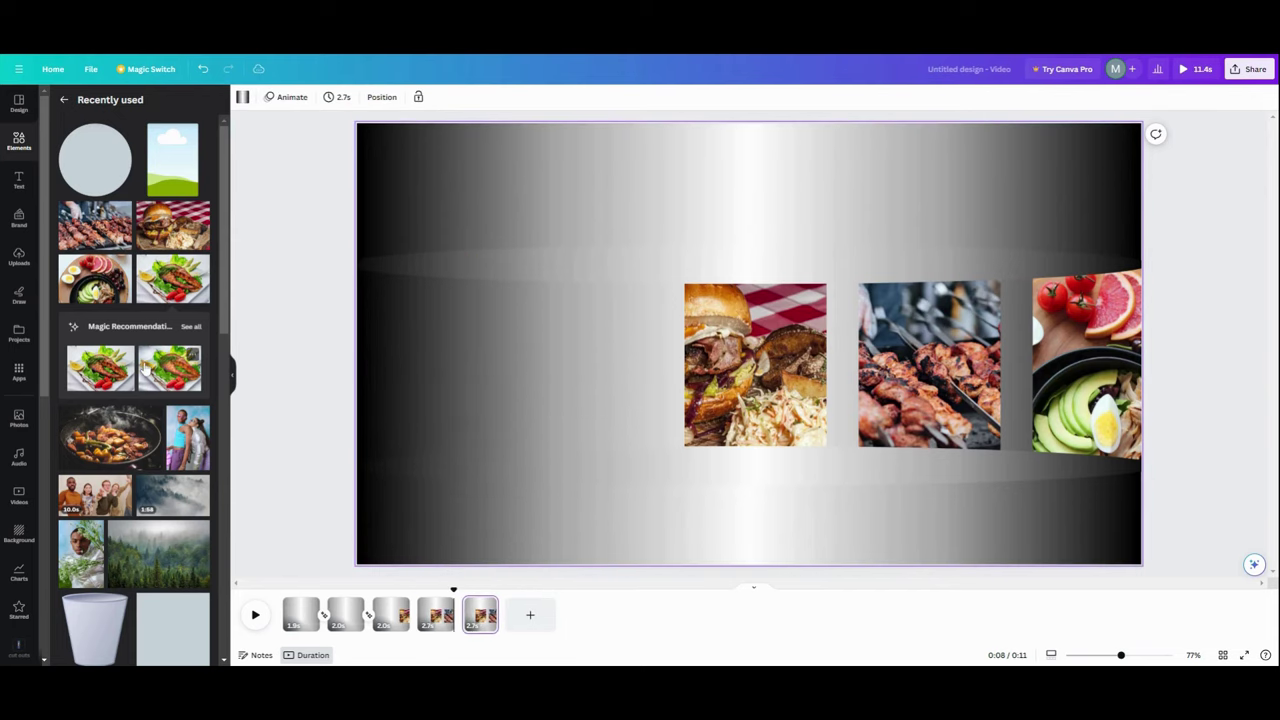
left_click_drag(375, 345, 536, 364)
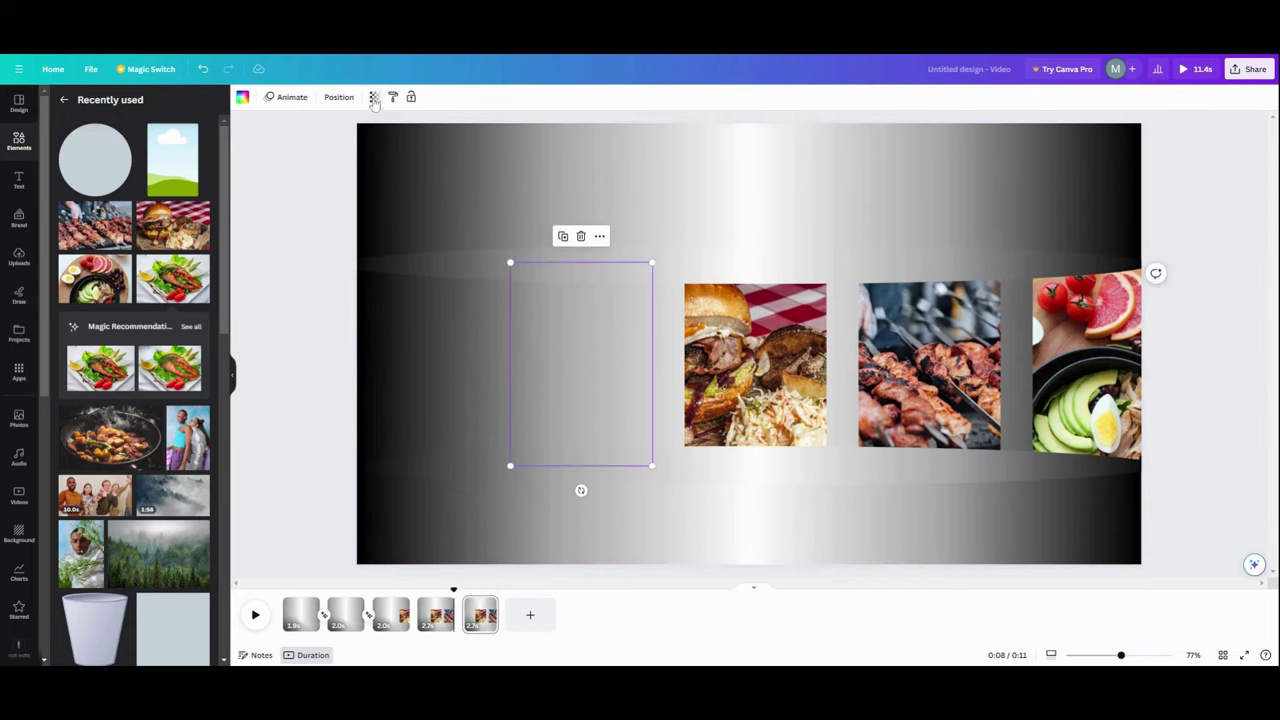
left_click(373, 97)
left_click_drag(274, 142, 446, 174)
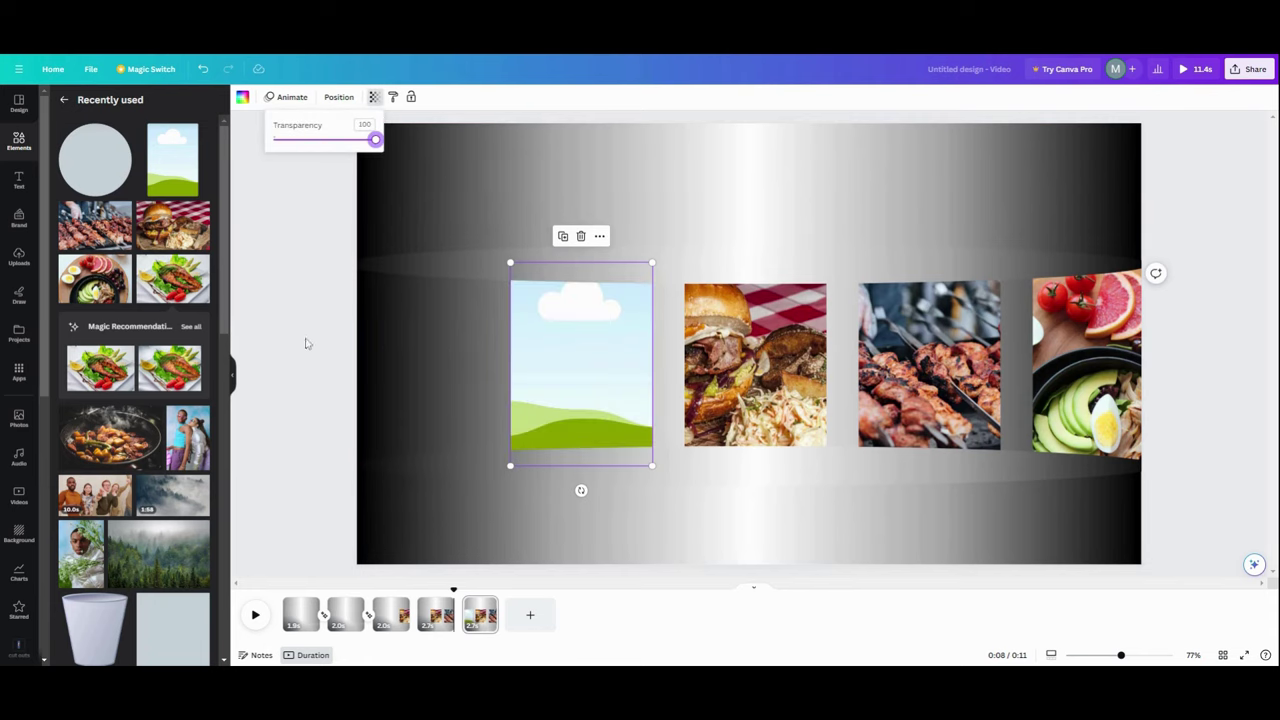
- Fill the second to fifth large frames with the burger, skewers, avocado and egg bowl, and salmon salad photos, in that order
left_click(168, 224)
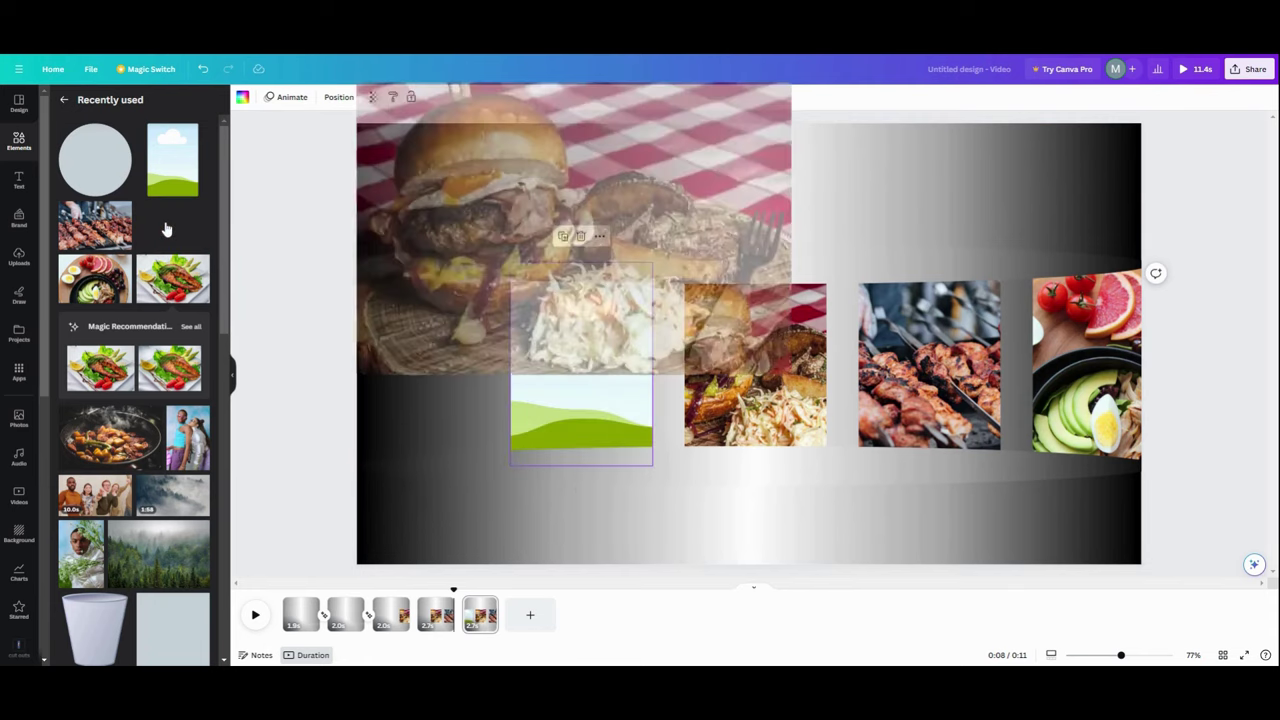
left_click_drag(101, 224, 755, 365)
left_click_drag(94, 278, 929, 365)
left_click_drag(185, 275, 212, 310)
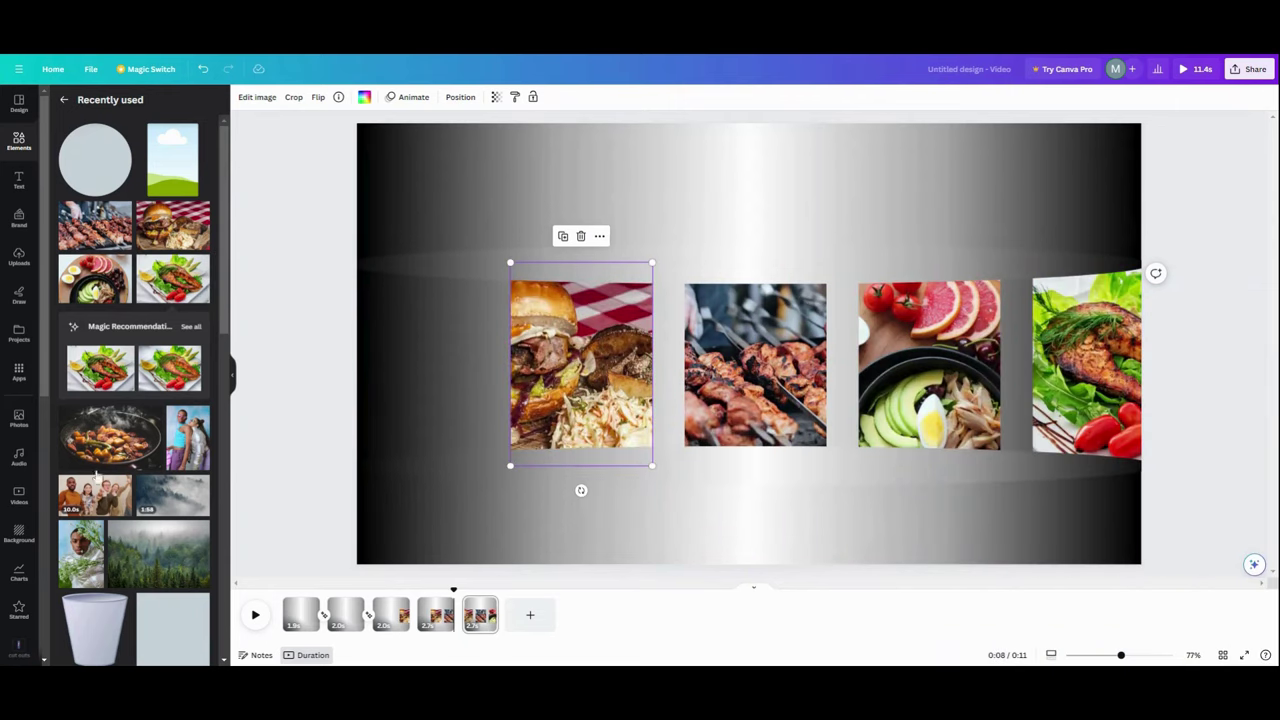
- Insert the frying pan vegetables photo, shrink it, and place it in the small hidden frame at the page's right edge
left_click(120, 455)
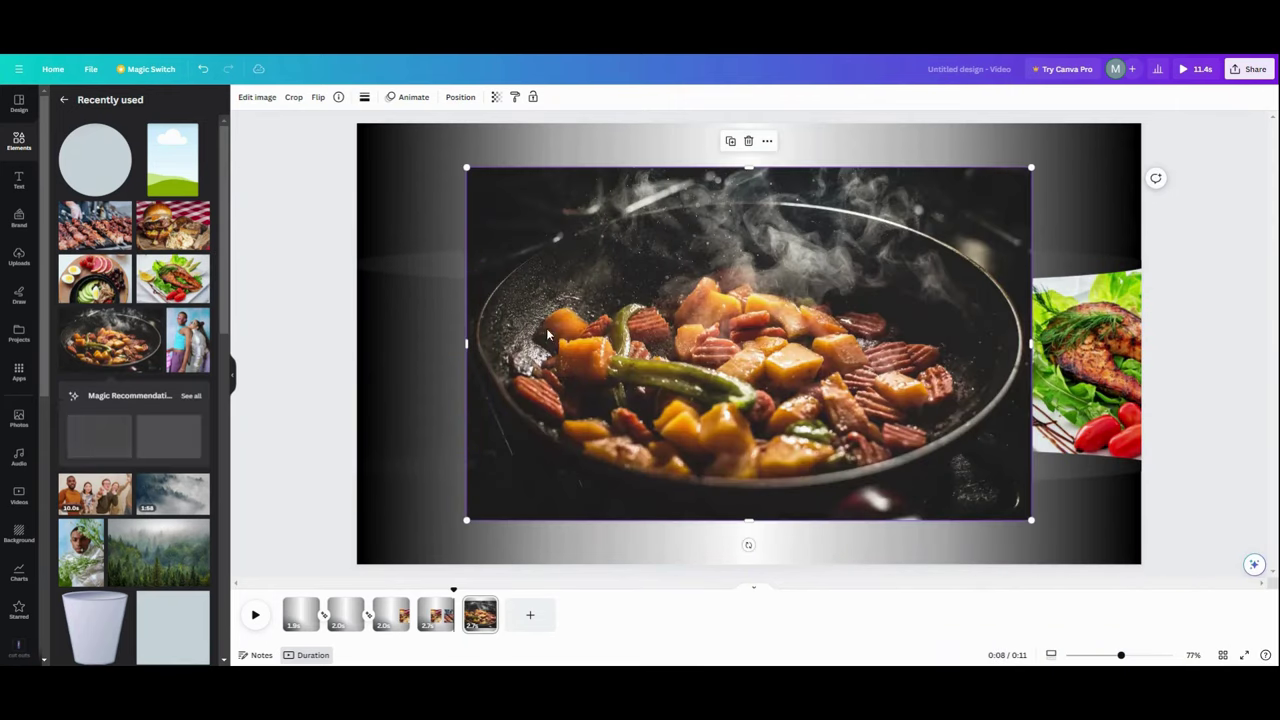
left_click_drag(470, 174, 903, 437)
left_click_drag(970, 475, 1098, 402)
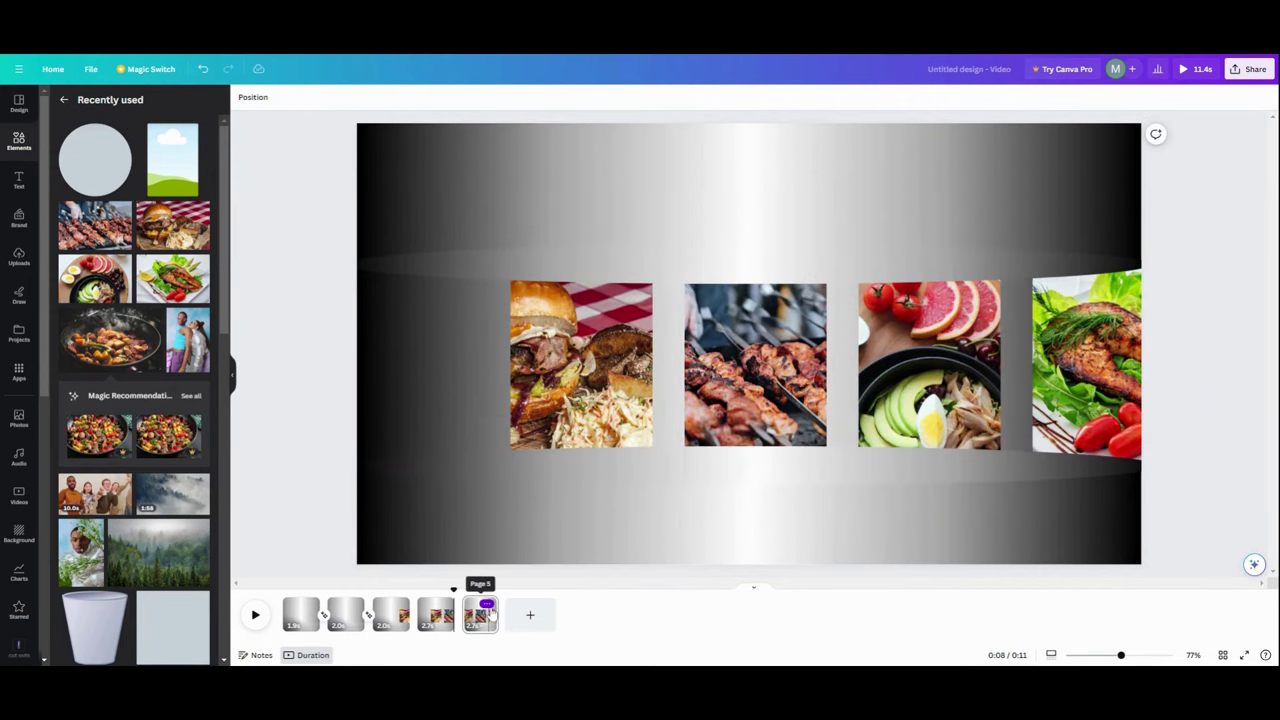
- Duplicate the fifth page, insert the burger photo, and set the leftmost large frame's transparency to 100 on the new page
left_click(486, 605)
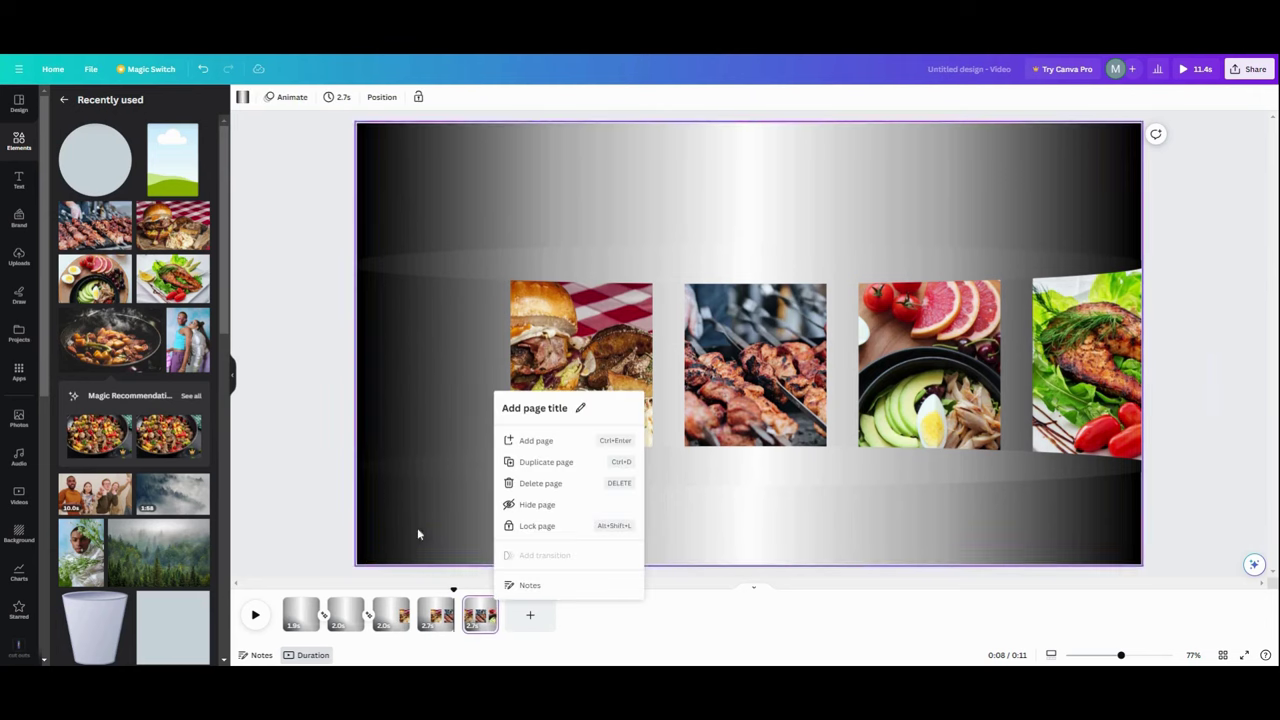
left_click(540, 462)
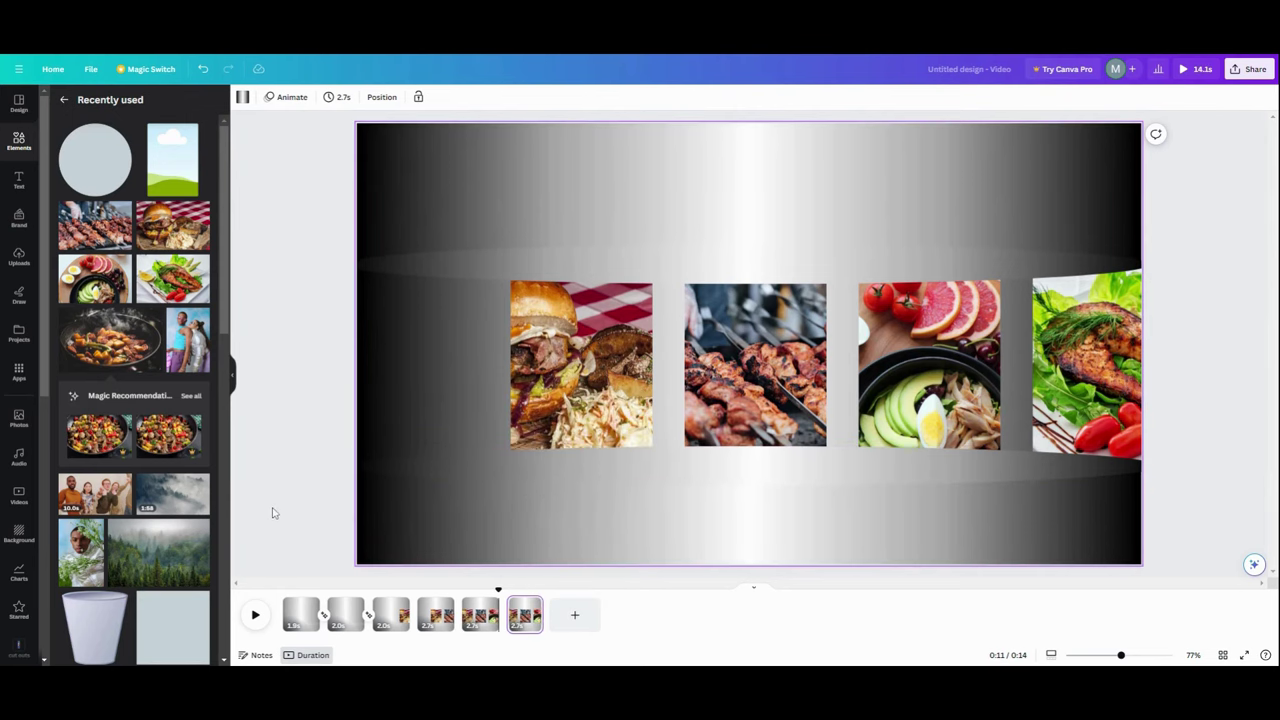
left_click(176, 238)
left_click(454, 346)
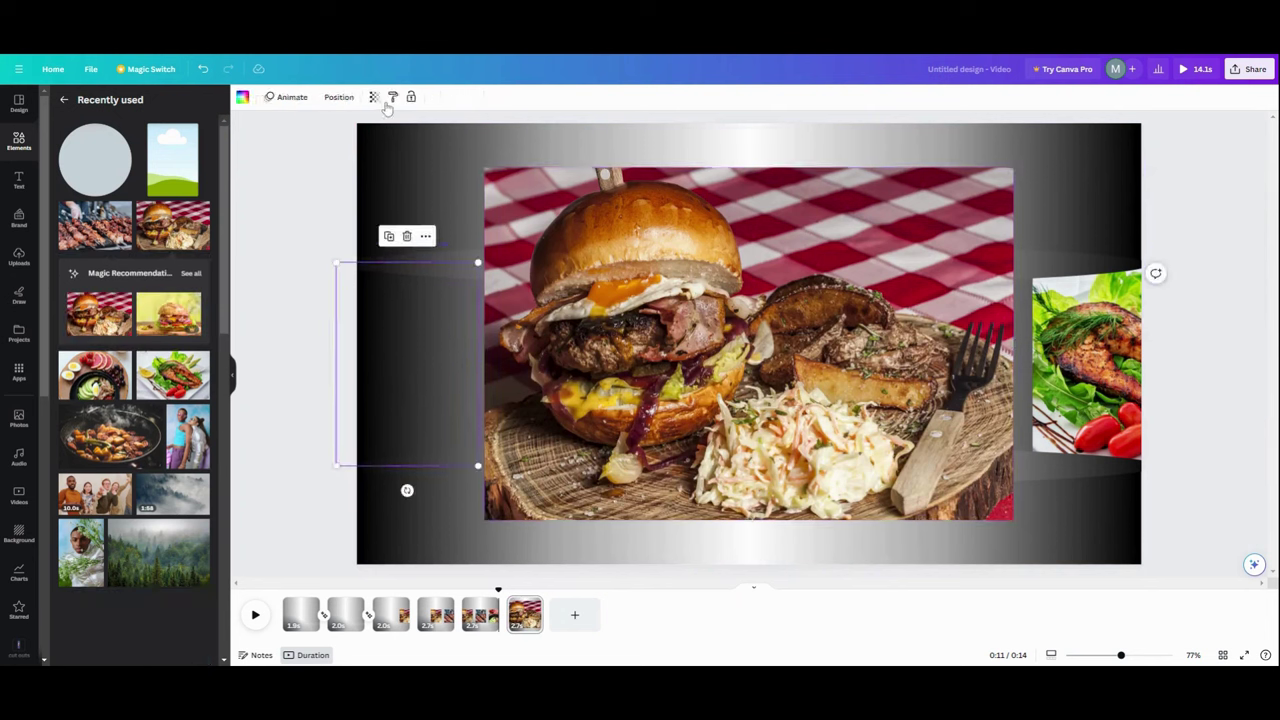
left_click(374, 98)
left_click_drag(278, 144, 375, 139)
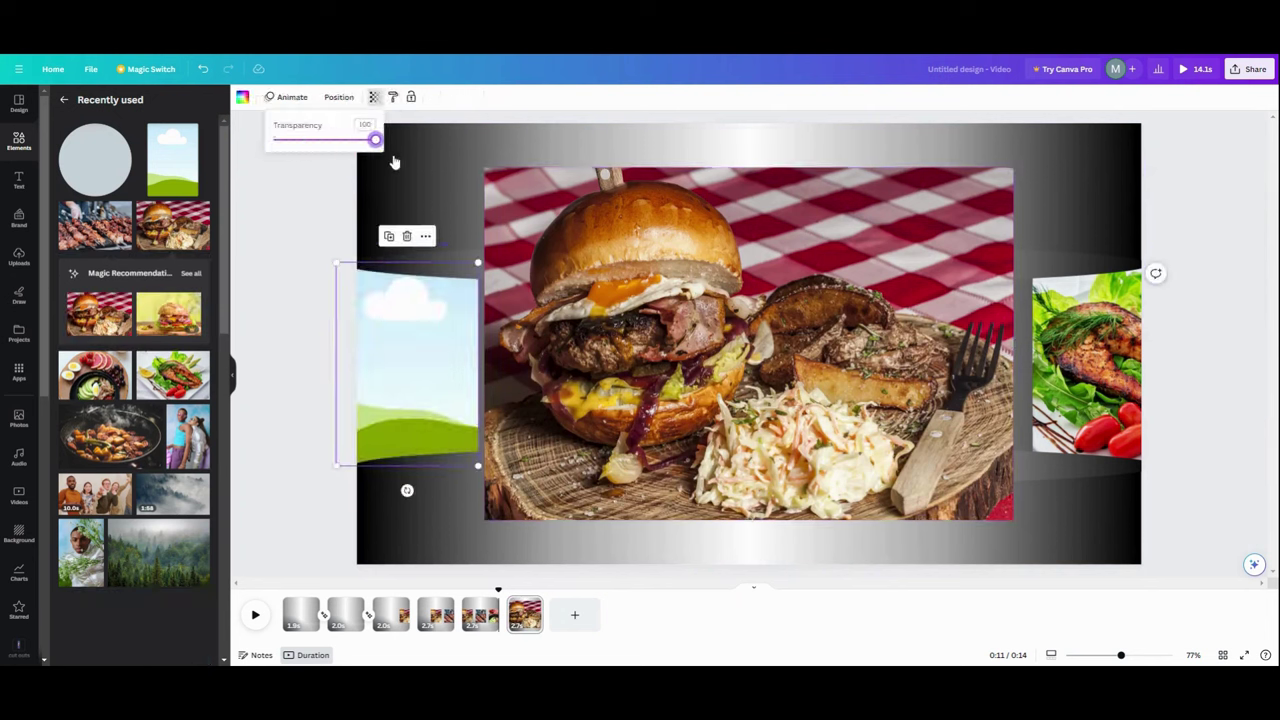
- Fill the five large frames from left to right with the burger, skewers, avocado and egg bowl, salmon salad, and frying pan photos
left_click_drag(569, 323, 456, 365)
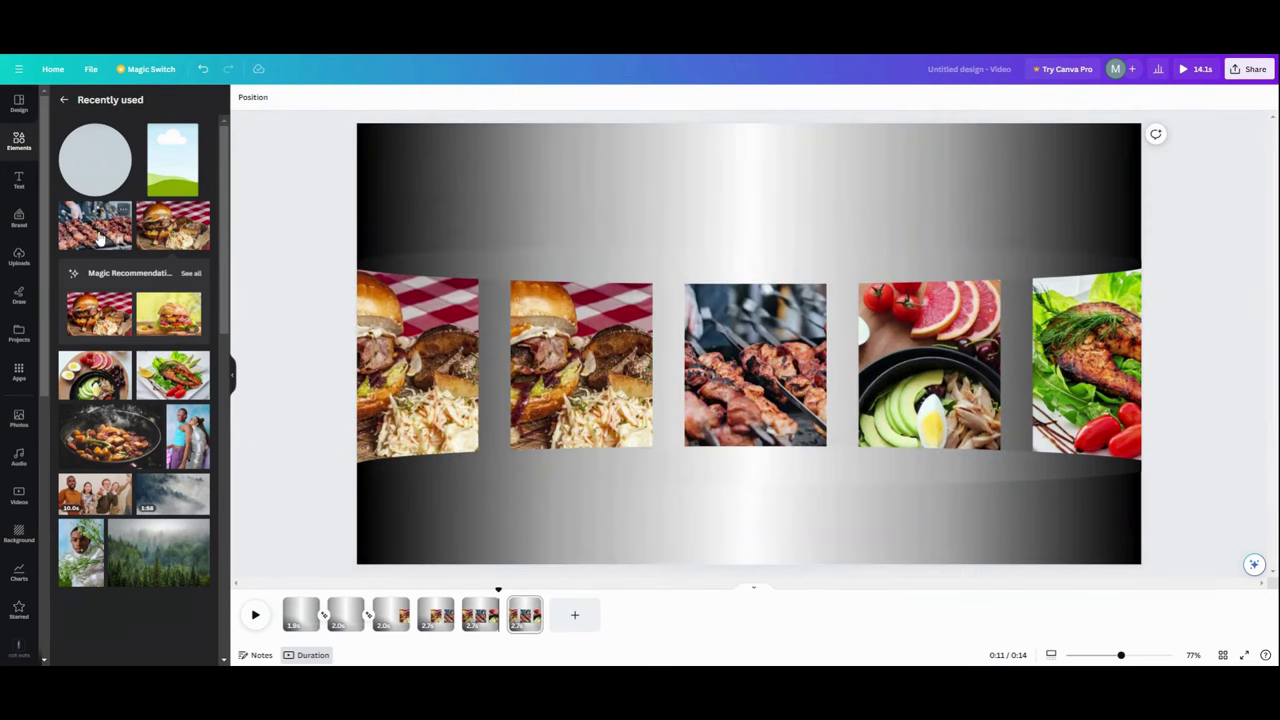
left_click_drag(100, 232, 109, 257)
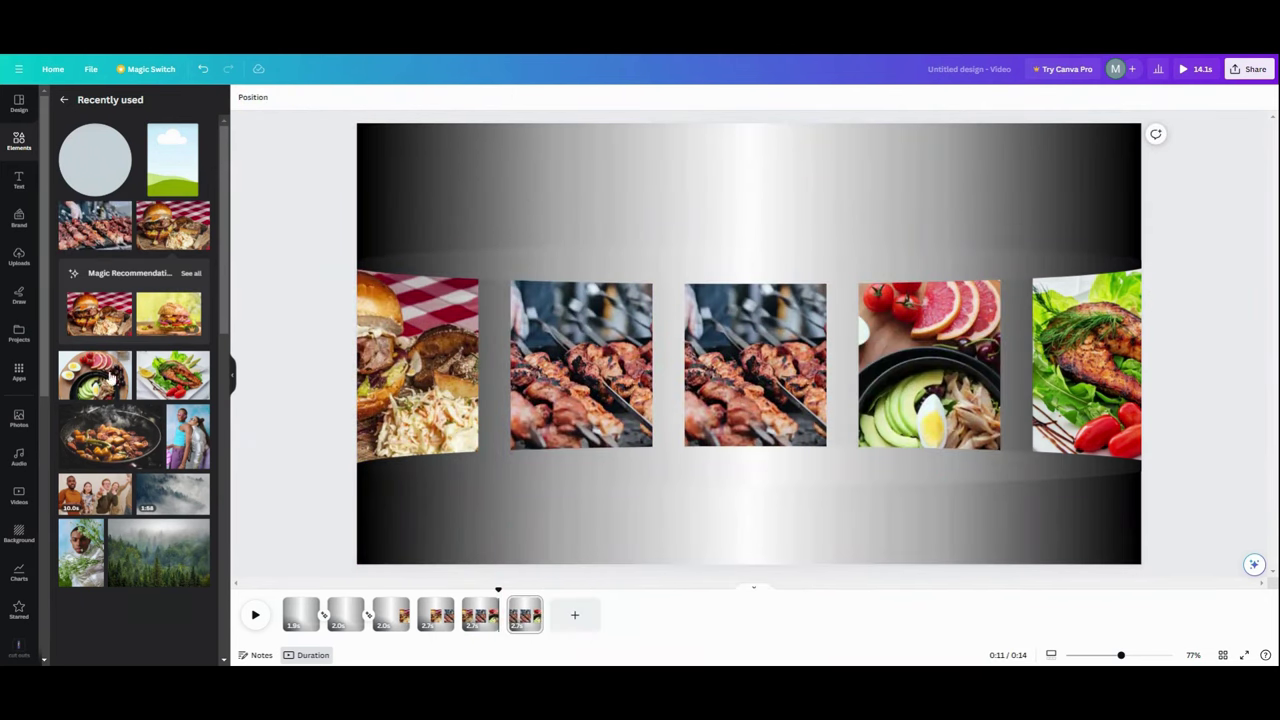
left_click_drag(110, 376, 929, 400)
left_click_drag(123, 451, 1123, 397)
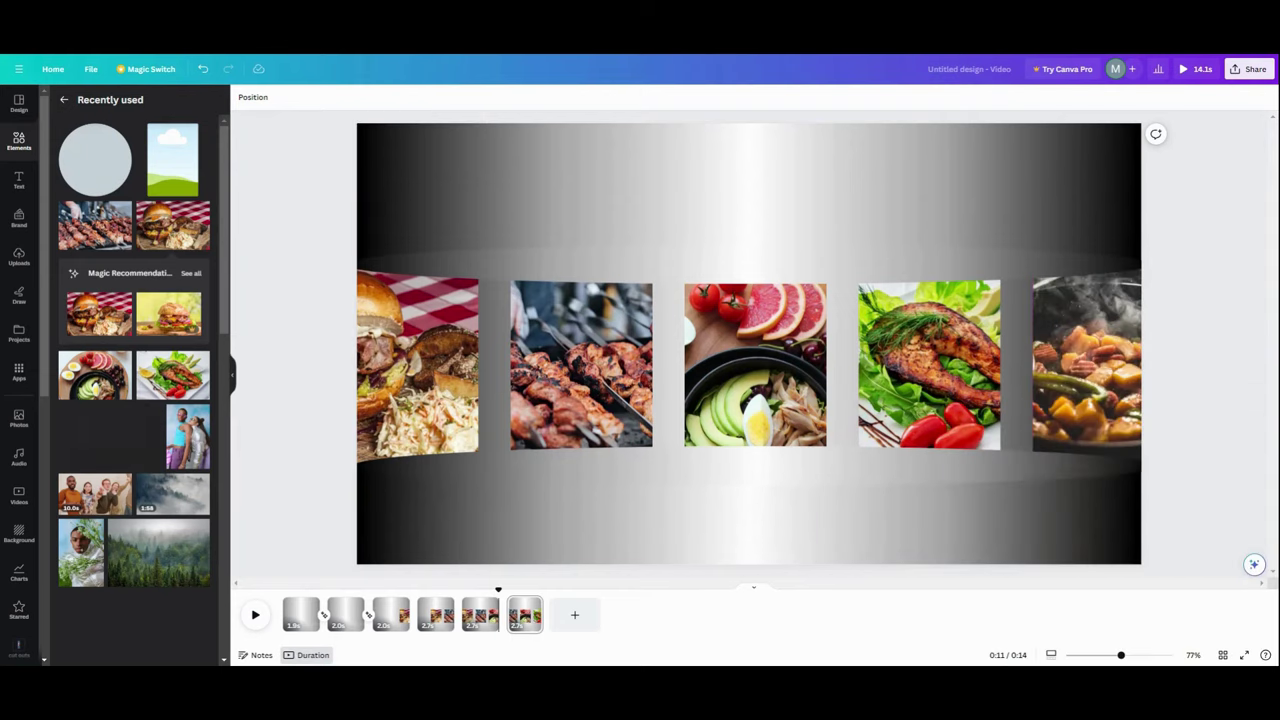
- Detach the frying pan photo from the small hidden frame at the right edge and delete the detached photo
left_click(1123, 397)
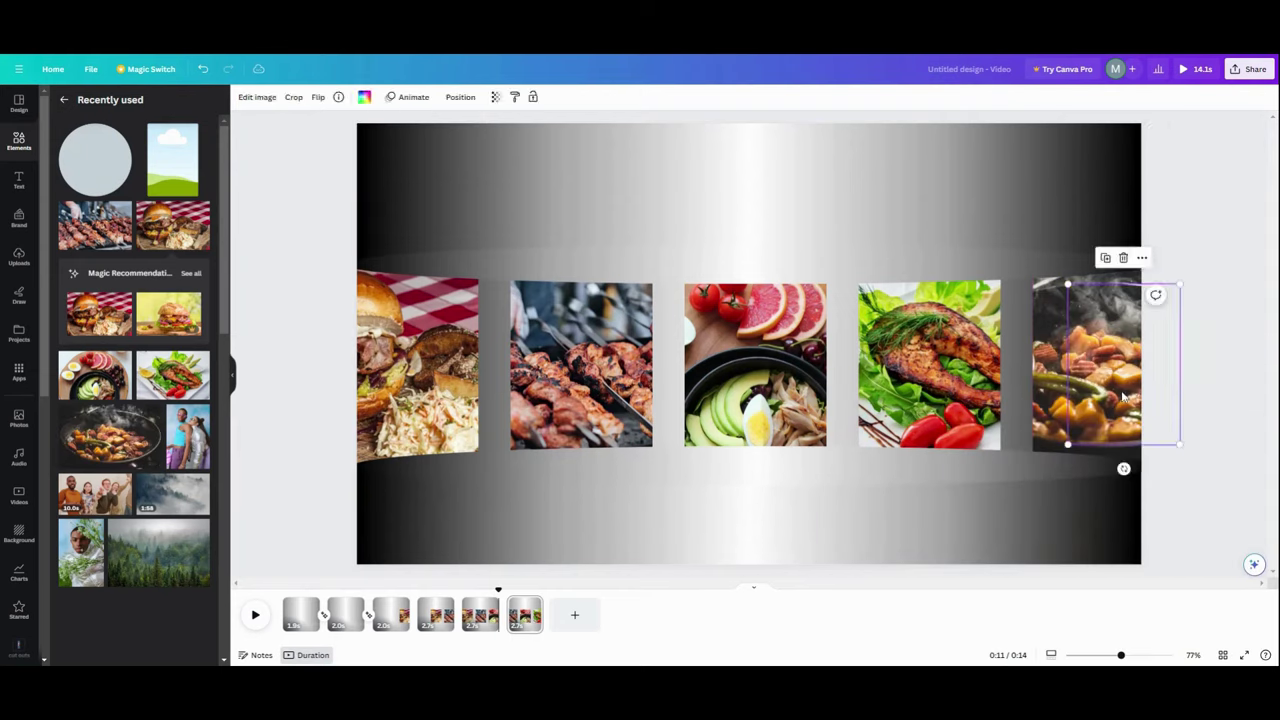
left_click(1142, 259)
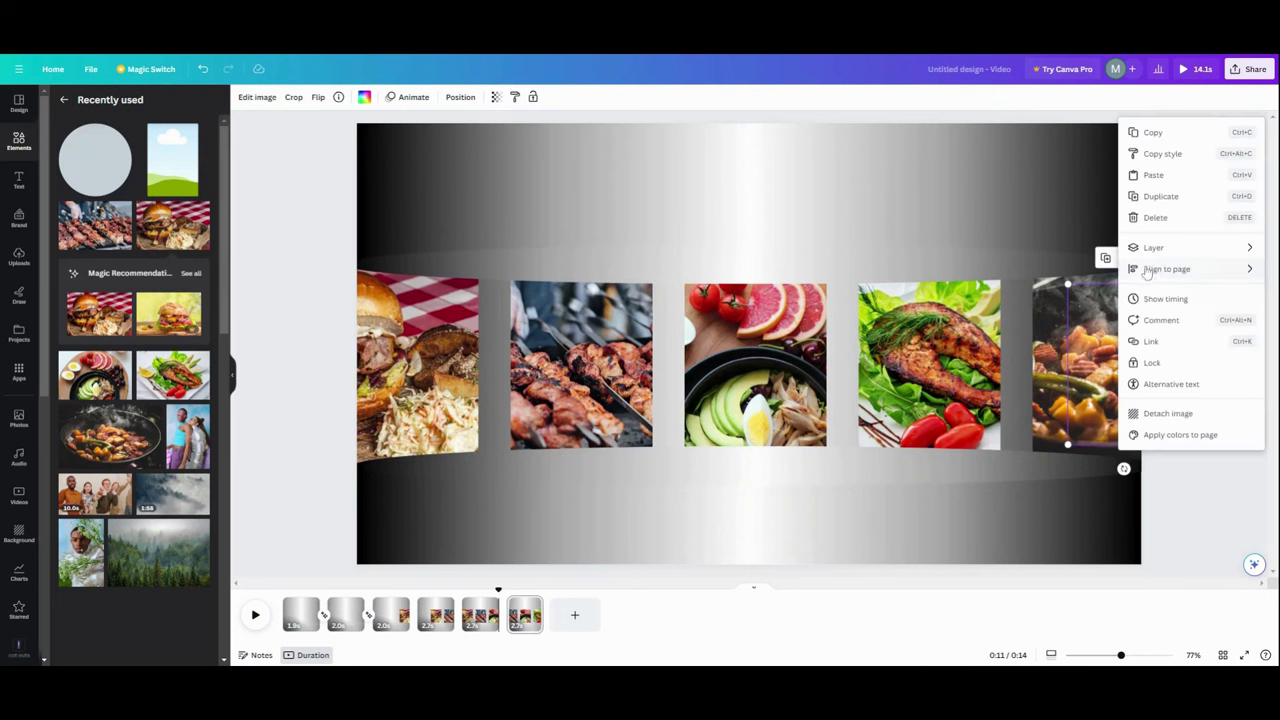
left_click(1170, 415)
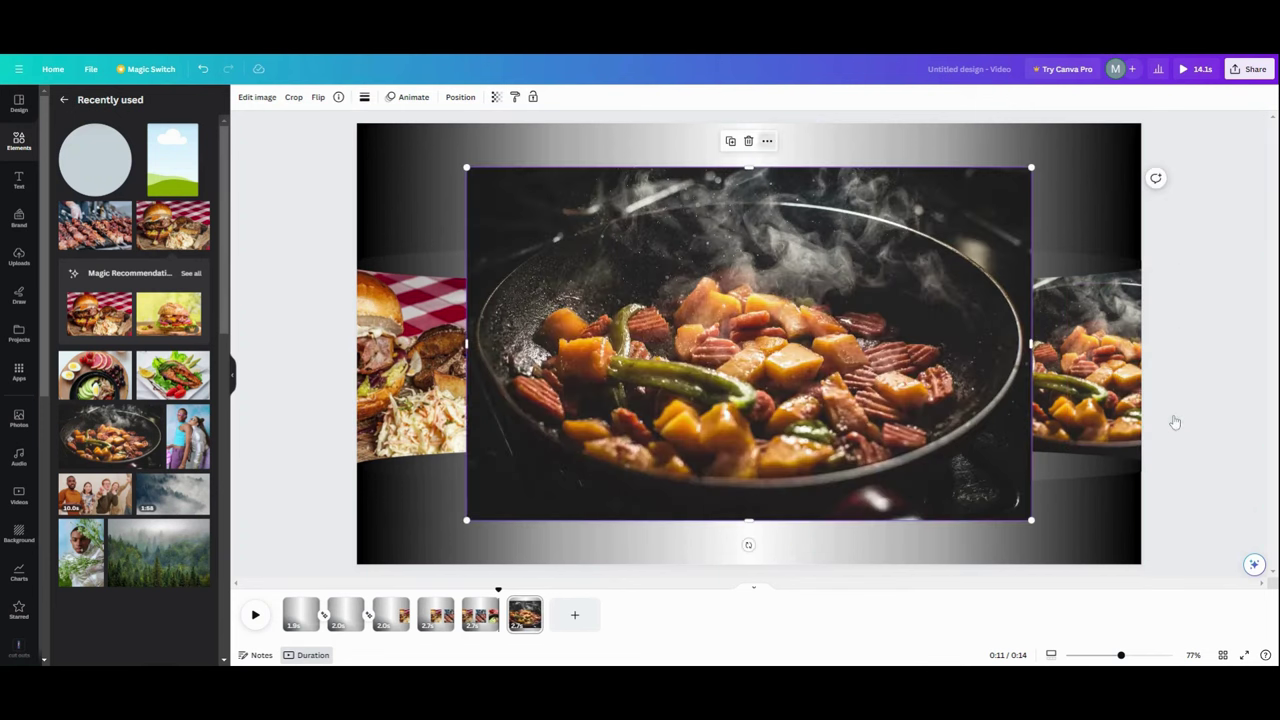
left_click(748, 141)
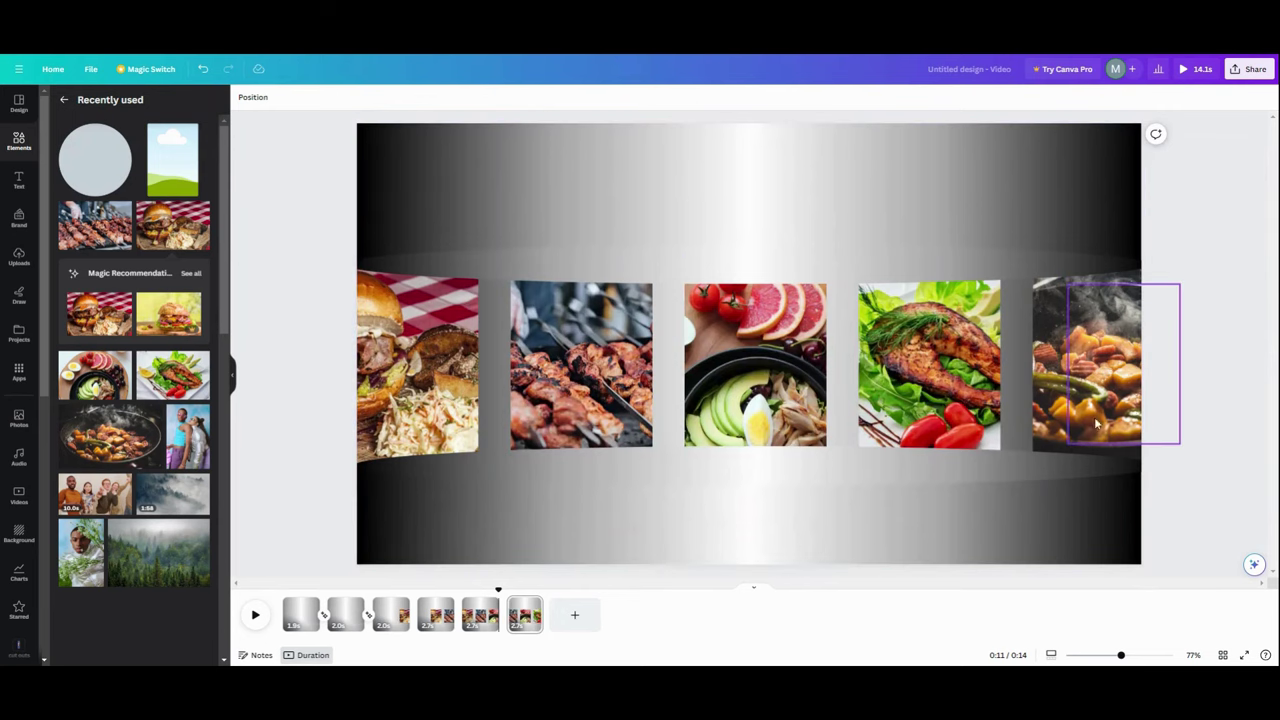
- Apply the first Match & Move transition between all pages and set every page's timing to 1.9 seconds
left_click(323, 617)
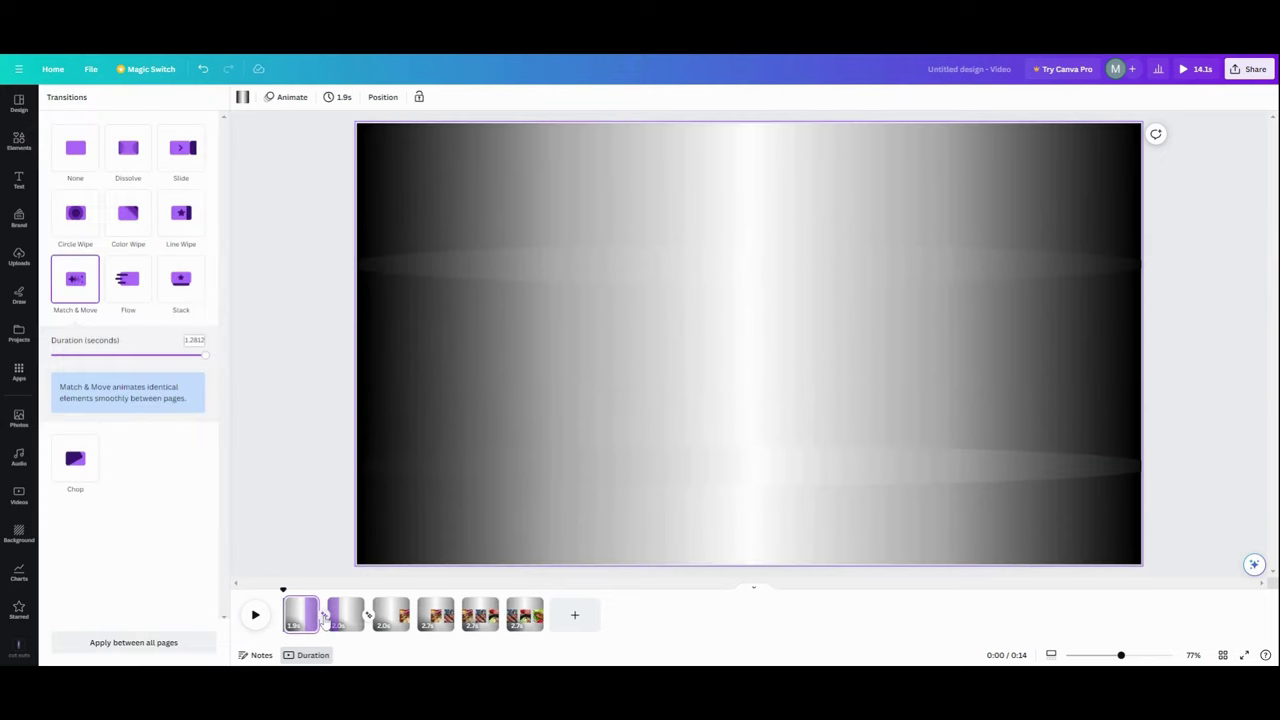
left_click(92, 644)
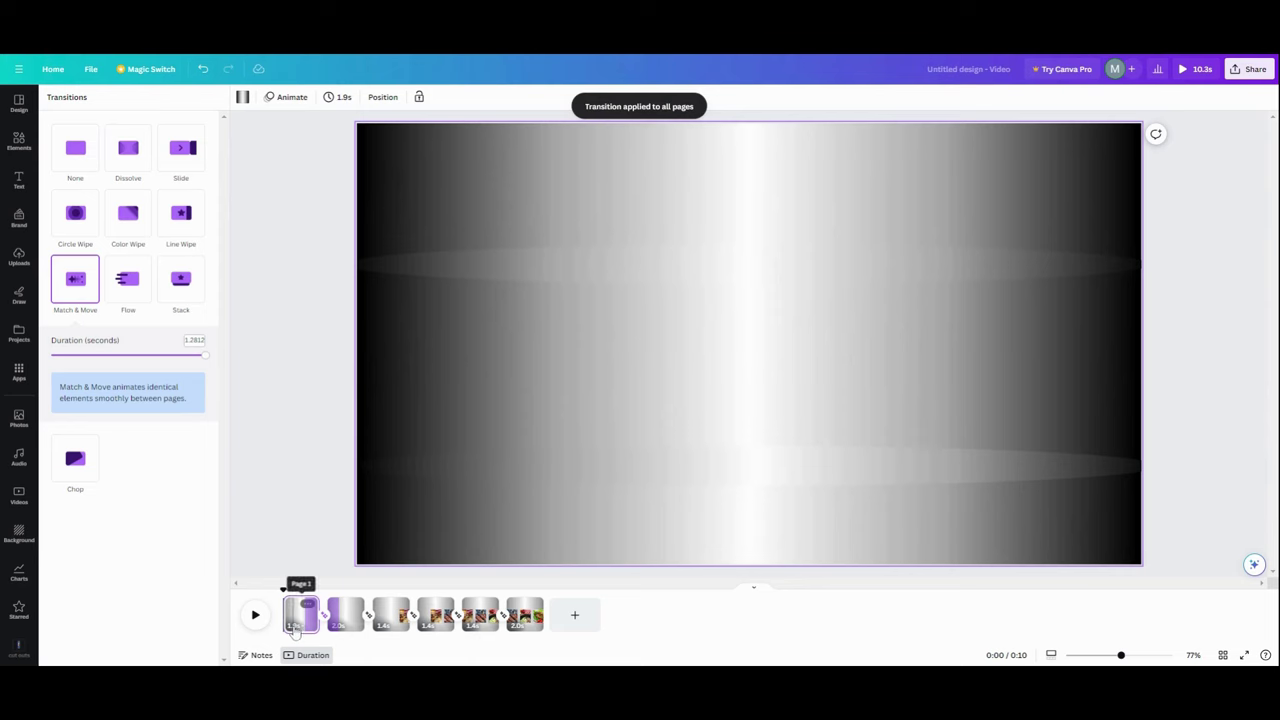
left_click(294, 626)
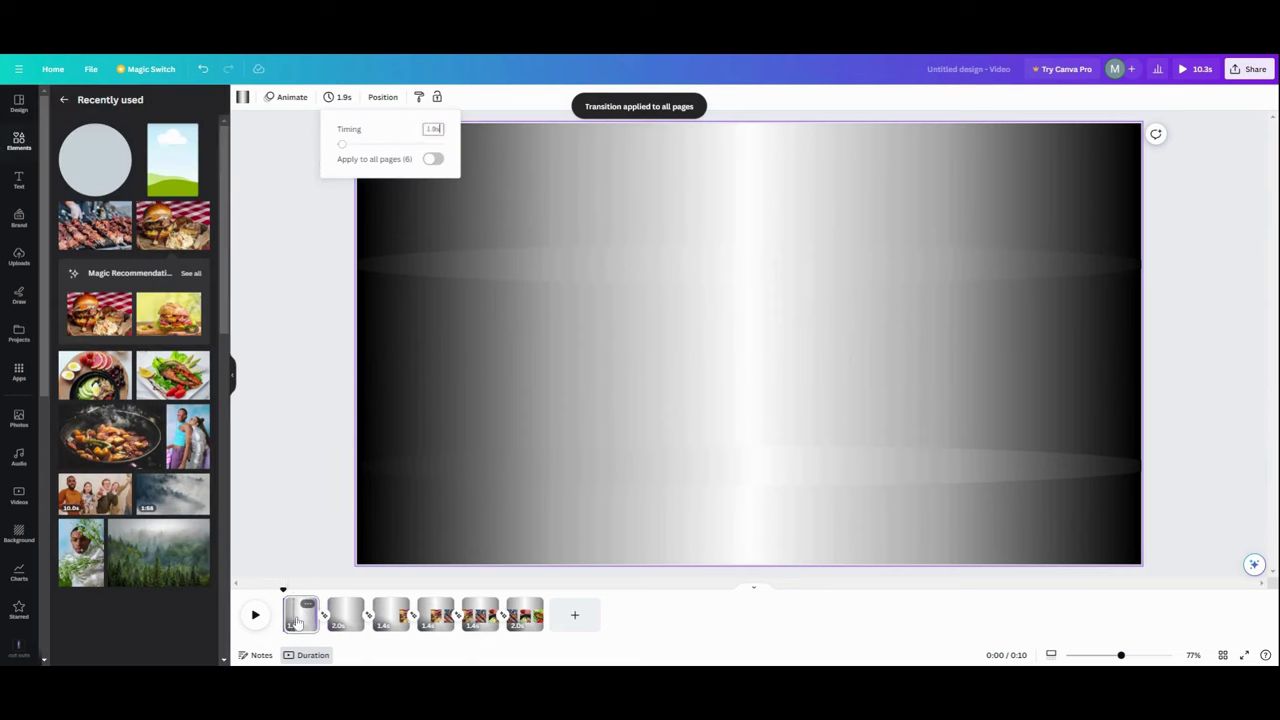
left_click(432, 159)
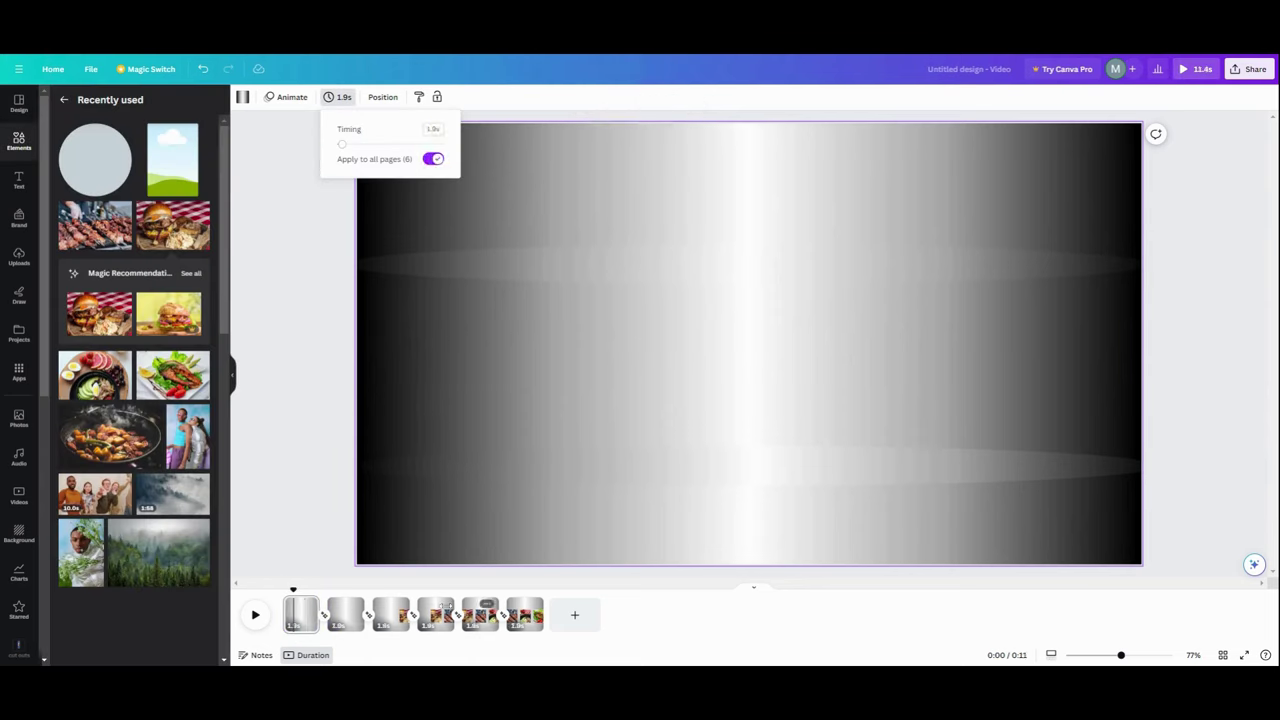
- Duplicate the sixth page and place a shrunken burger photo in the small hidden frame at the left edge of the new page
left_click(391, 612)
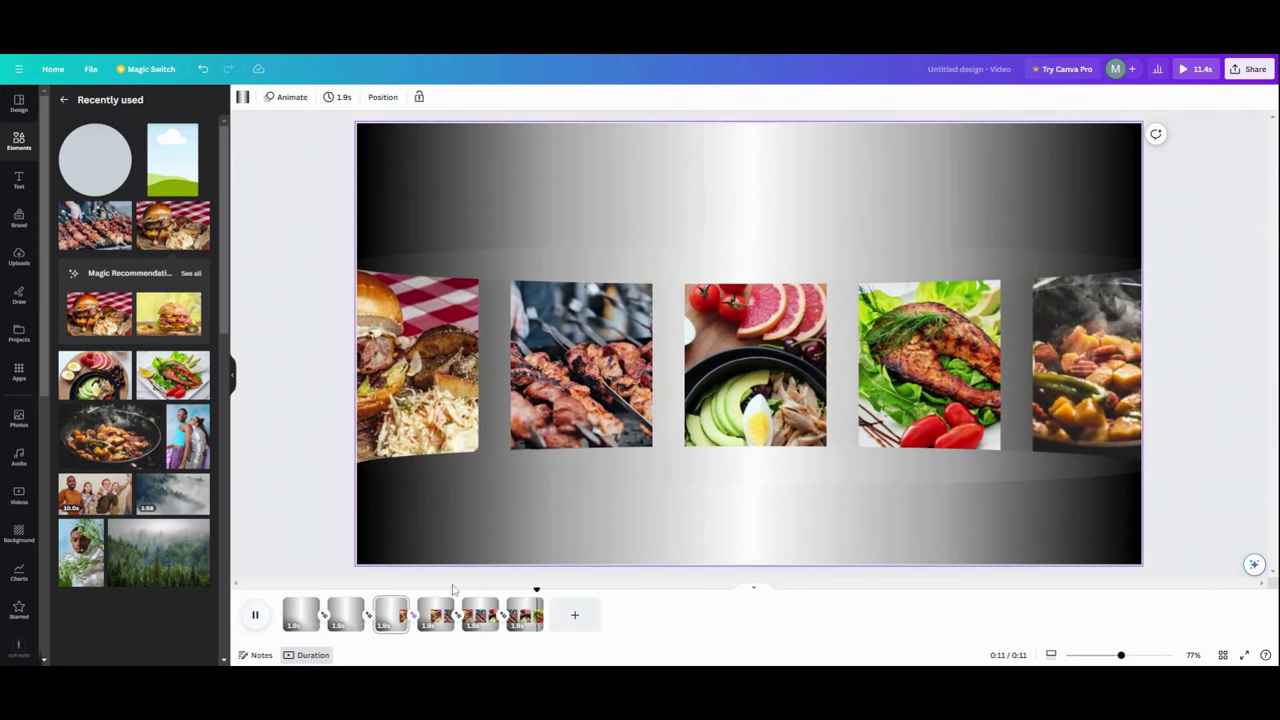
left_click(531, 605)
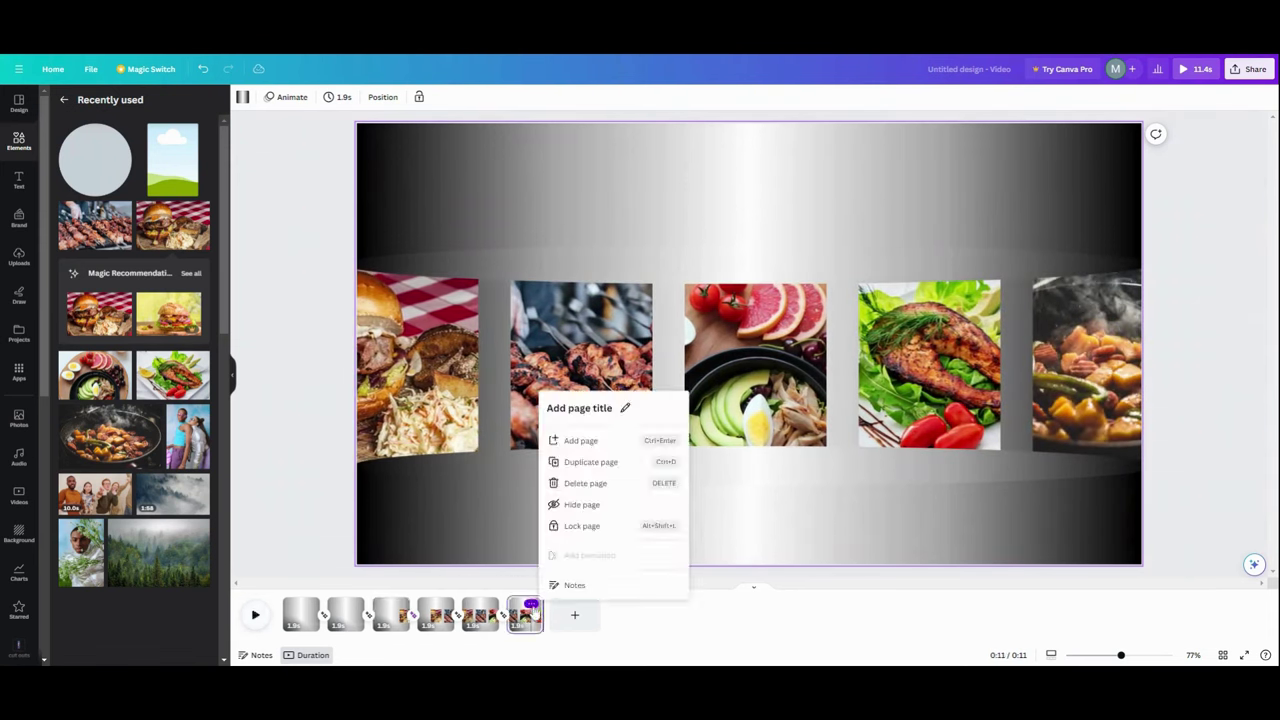
left_click(591, 462)
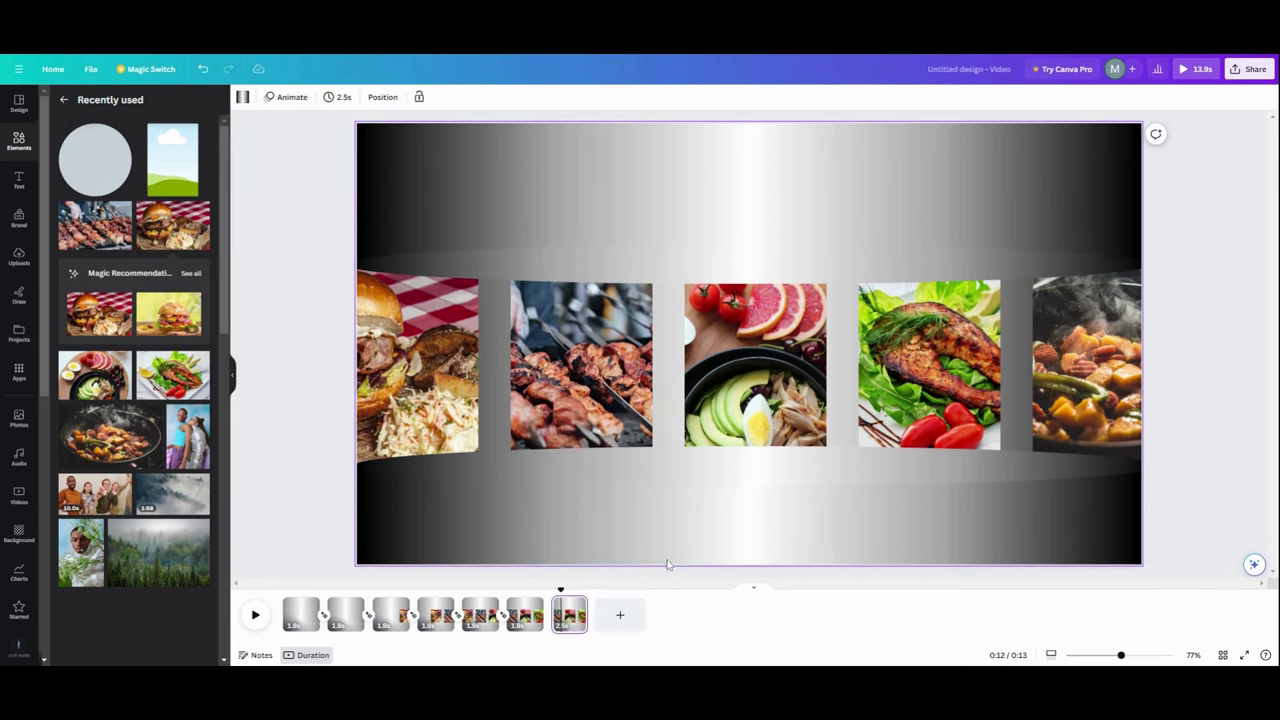
left_click(405, 380)
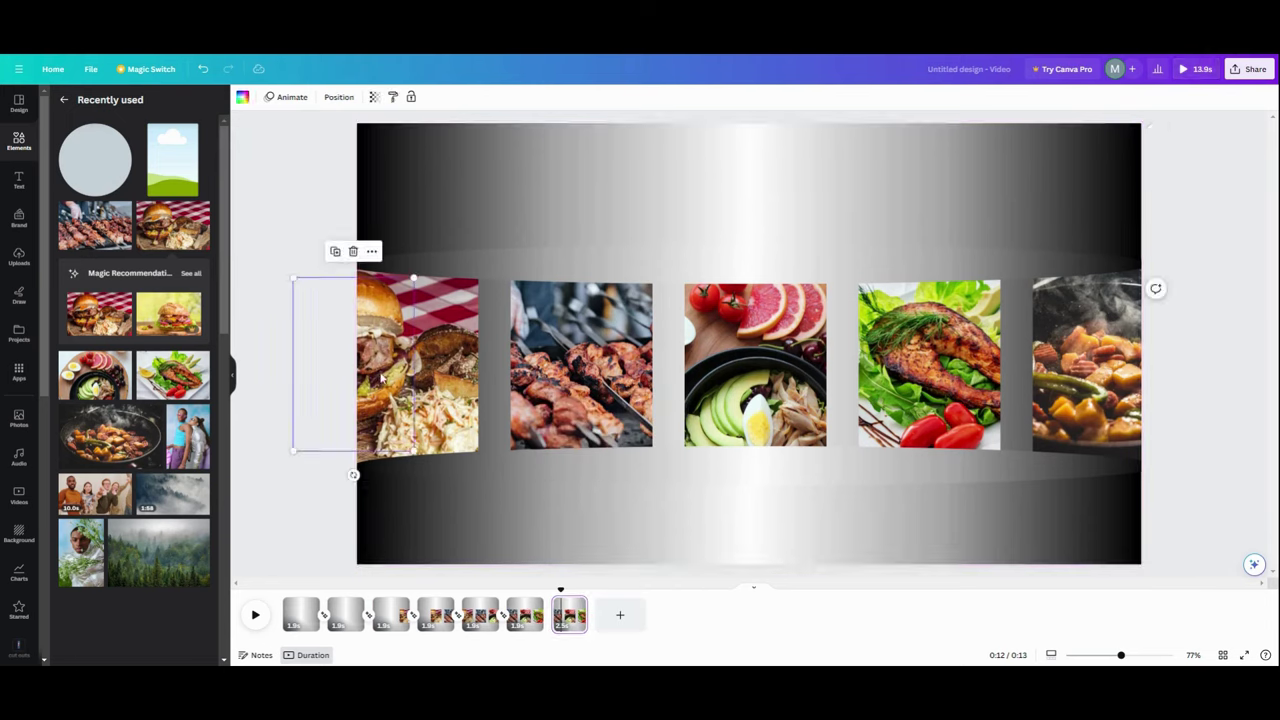
left_click(118, 312)
left_click_drag(481, 165, 889, 430)
left_click_drag(932, 475, 370, 380)
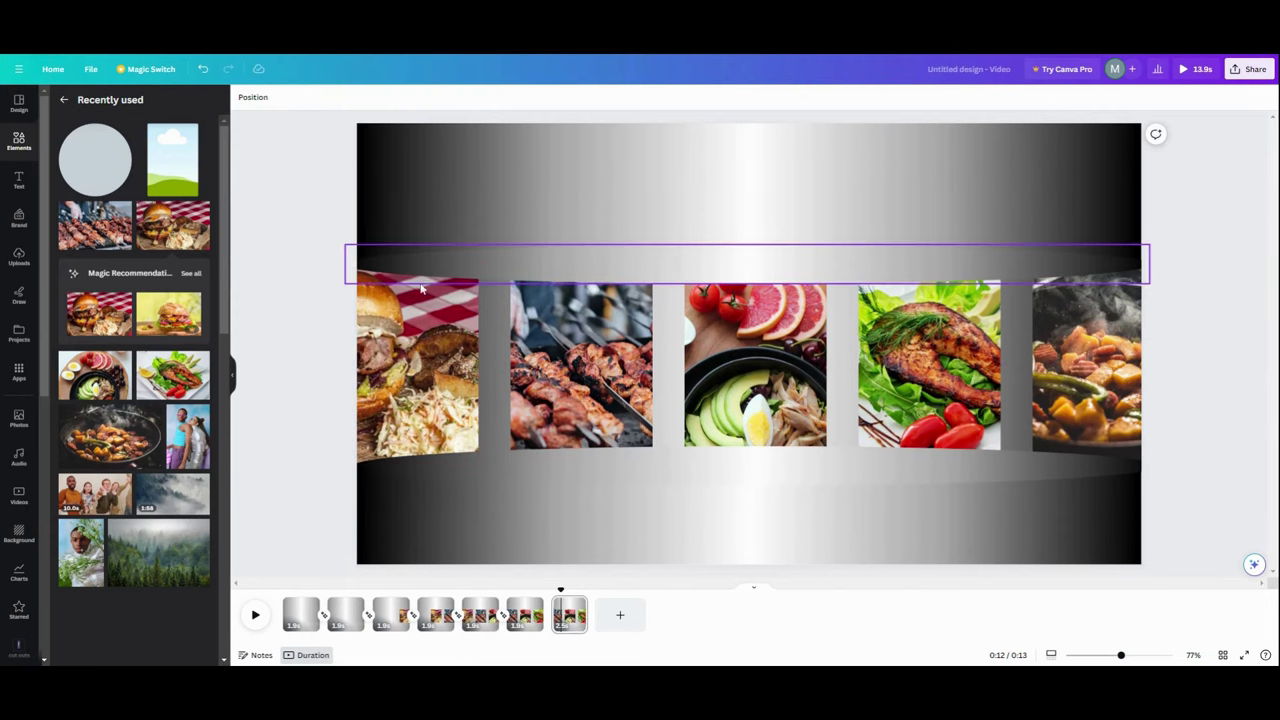
- Fill the first four large frames from left to right with the skewers, avocado and egg bowl, salmon salad, and frying pan photos
left_click(110, 240)
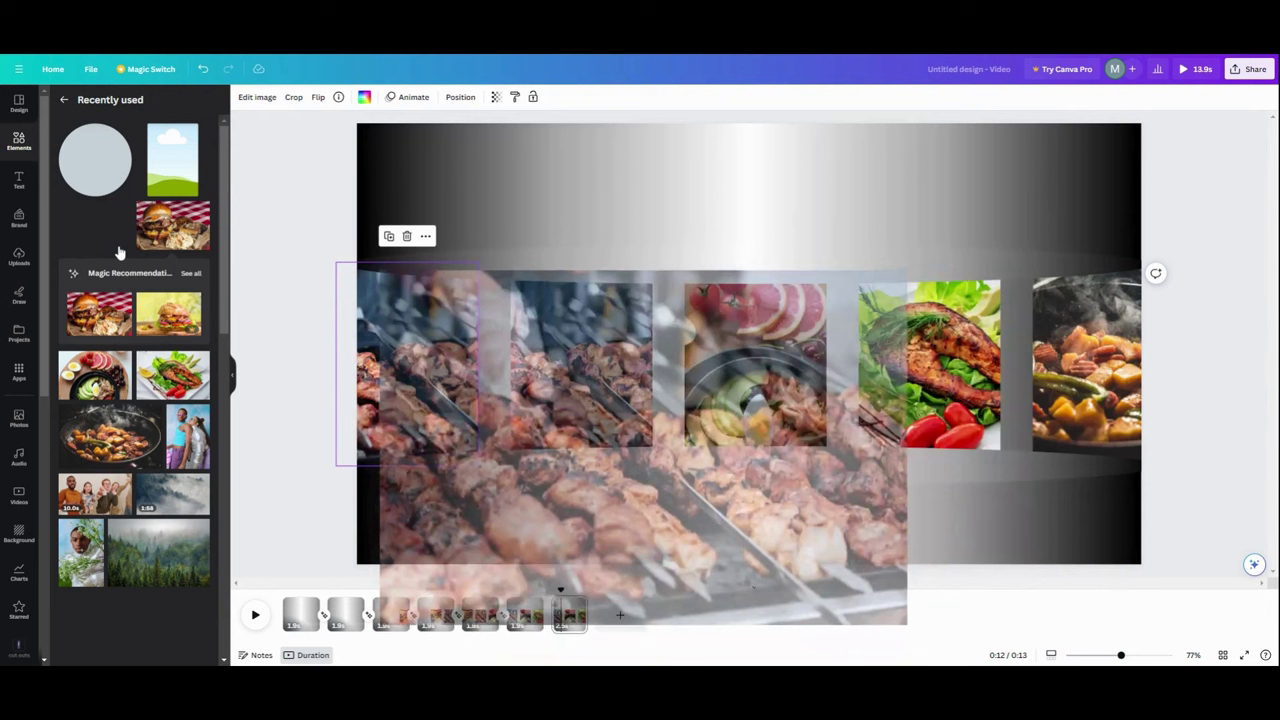
left_click(100, 377)
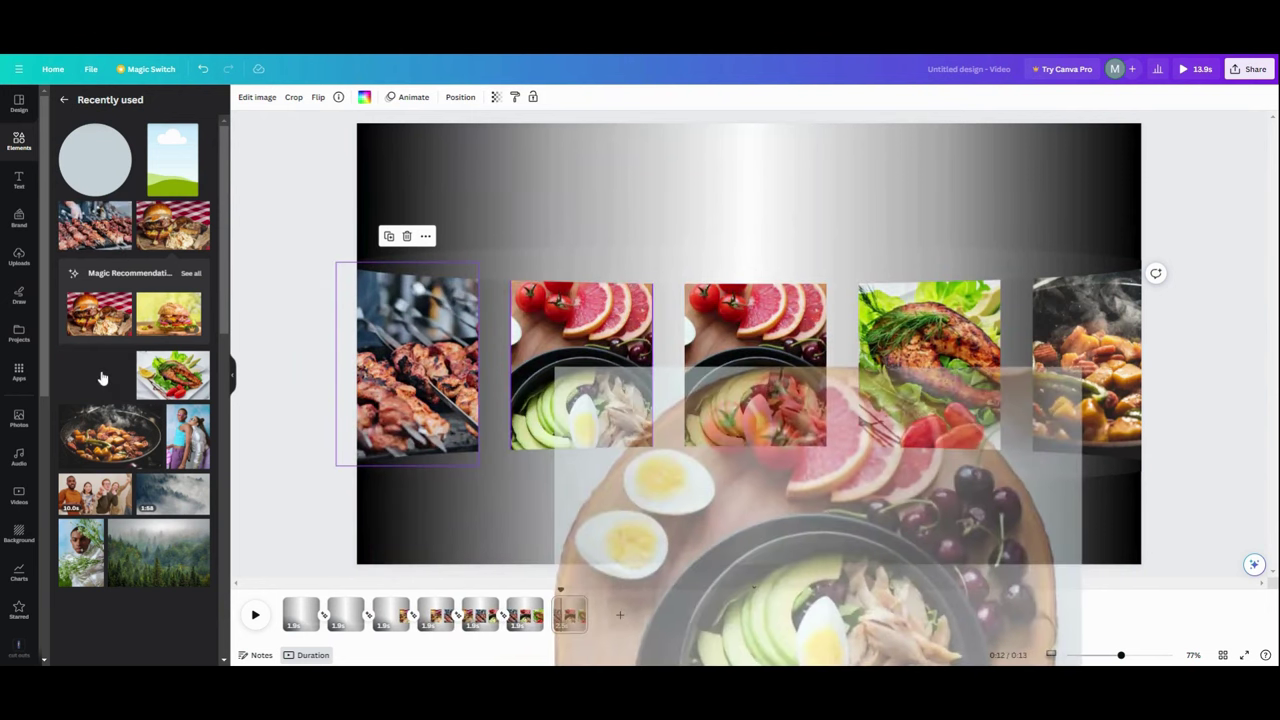
left_click(172, 376)
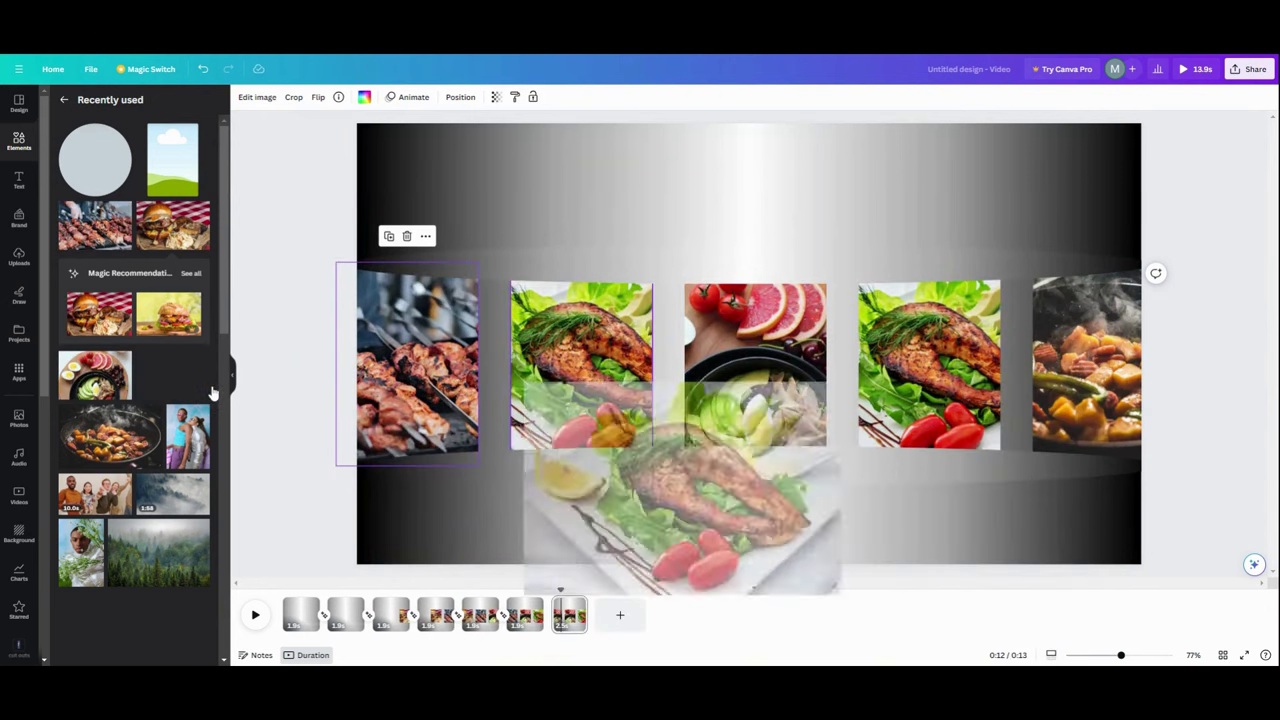
left_click(140, 449)
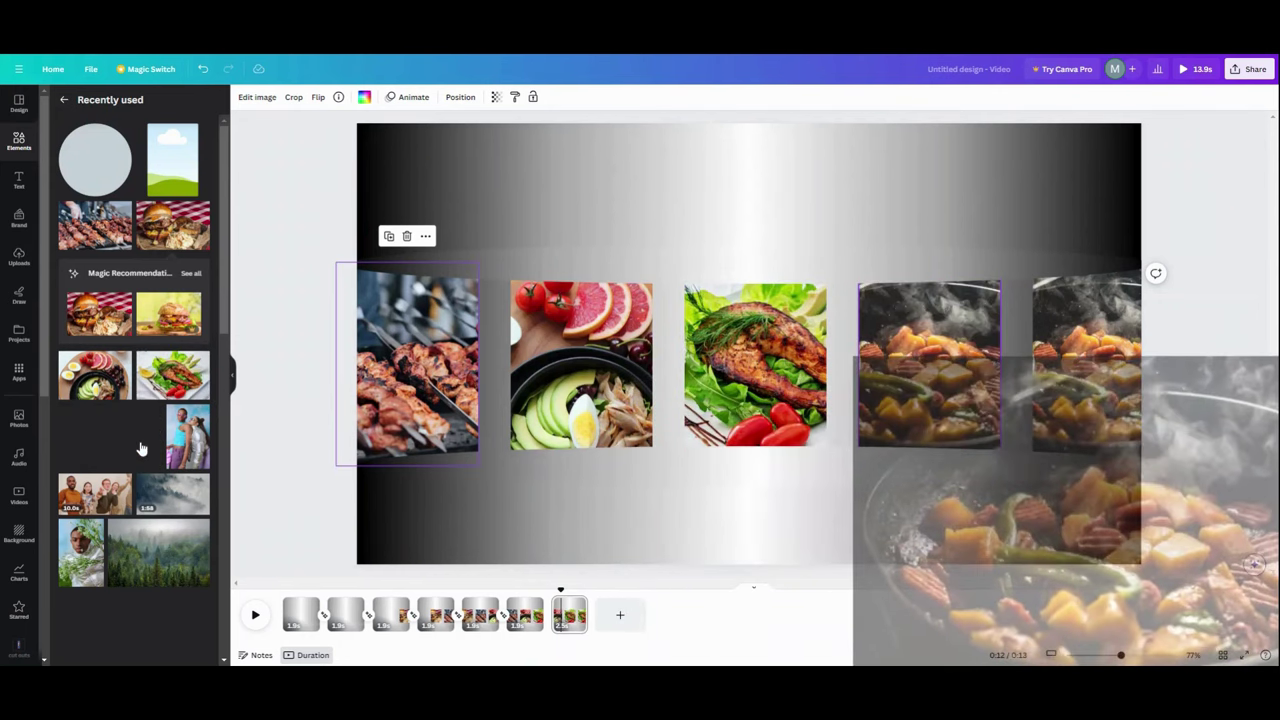
- Detach and delete the frying pan photo from the rightmost large frame, then set the emptied frame's transparency to 0
left_click(1061, 339)
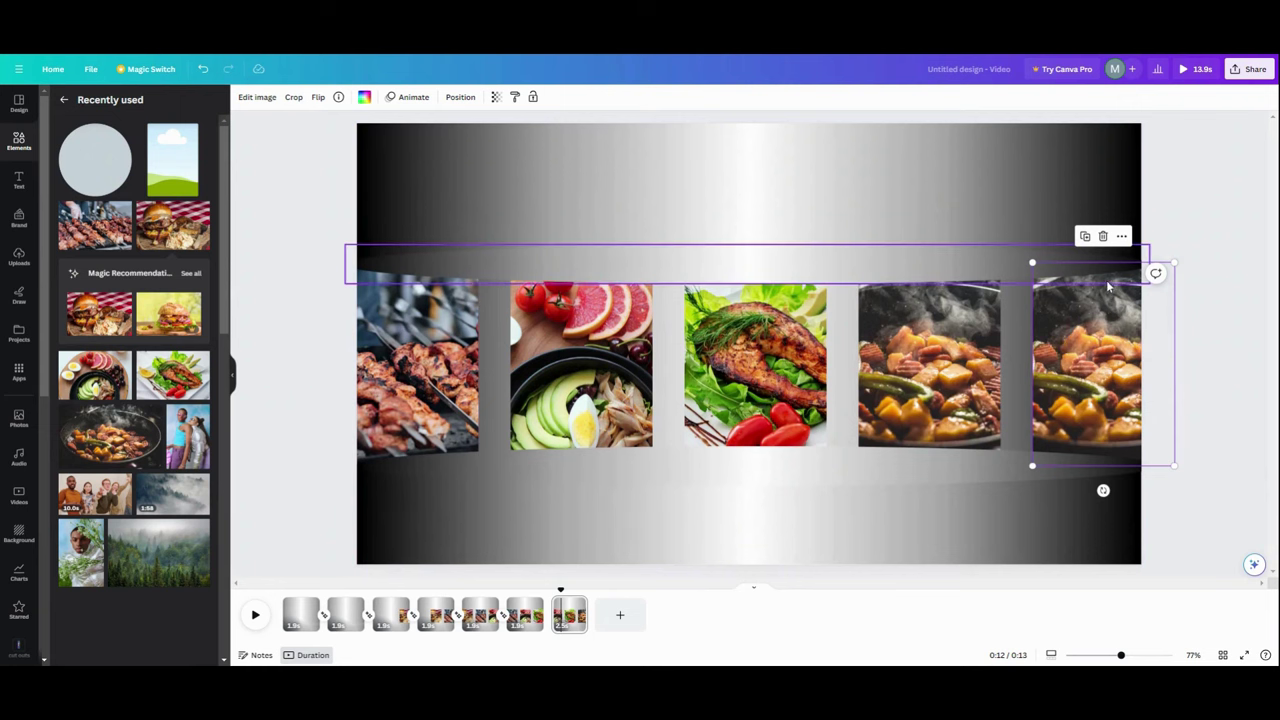
left_click(1121, 236)
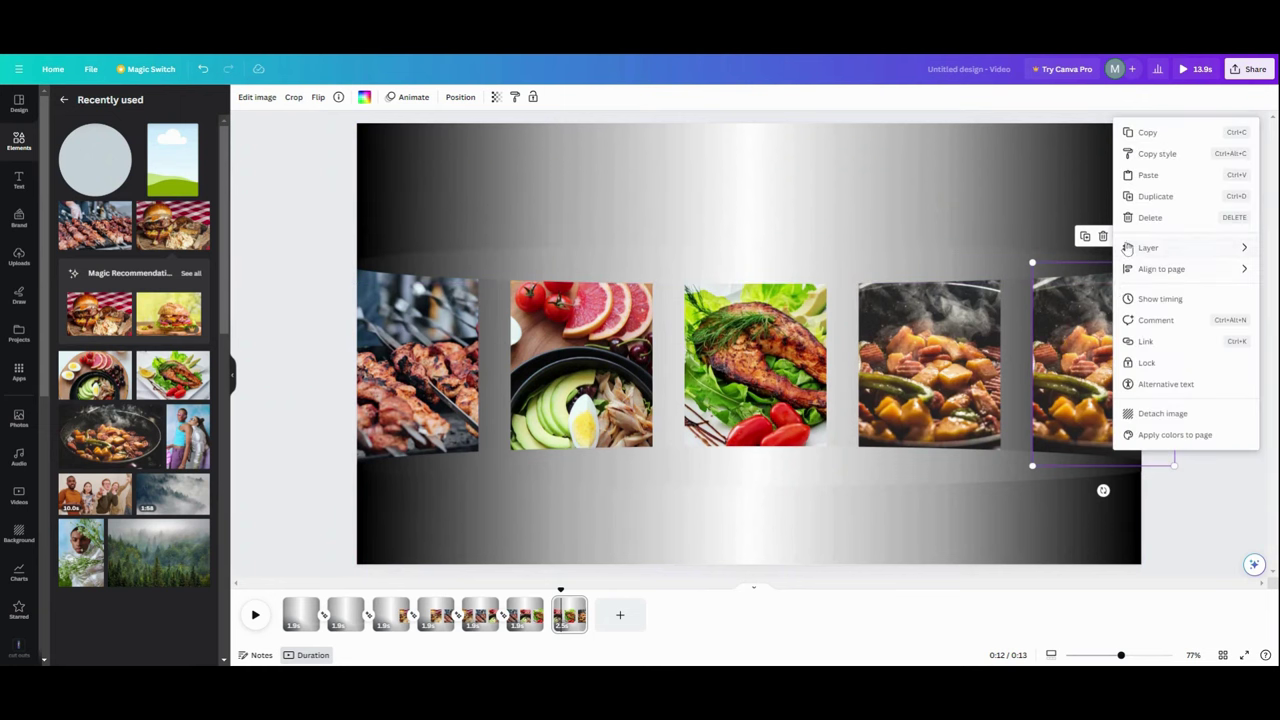
left_click(1135, 415)
left_click(747, 141)
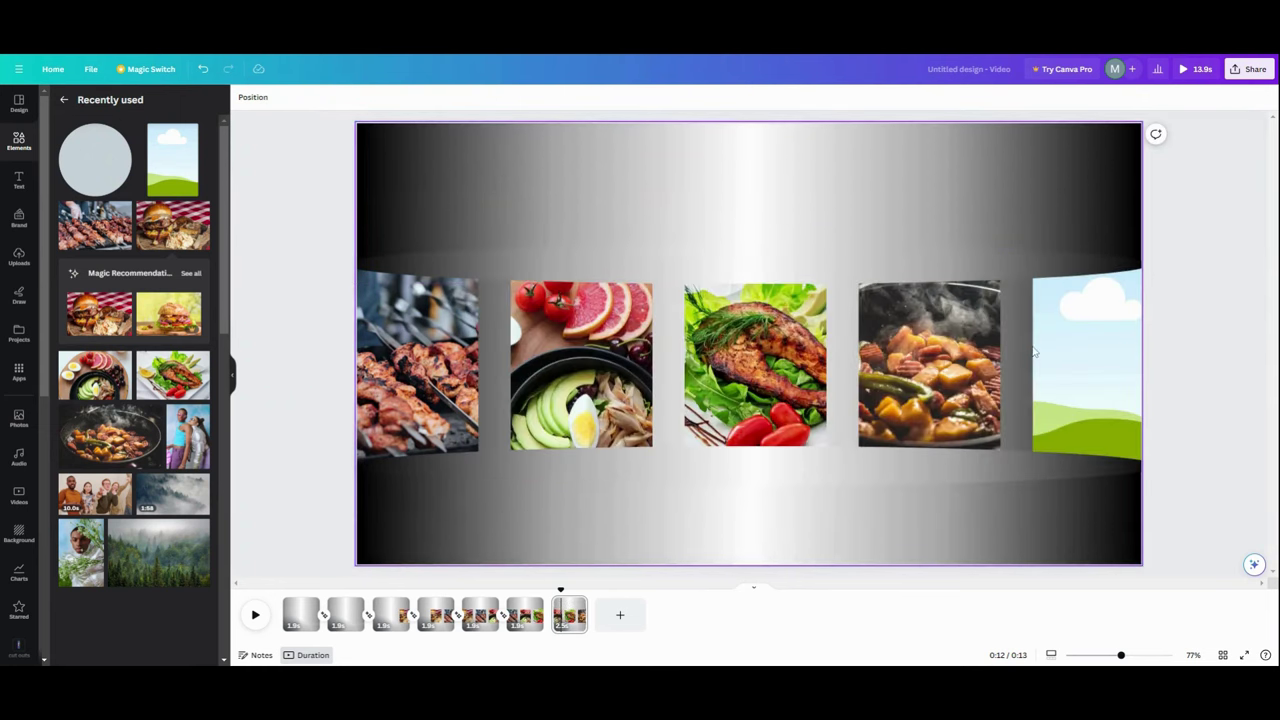
left_click(1066, 366)
left_click(374, 98)
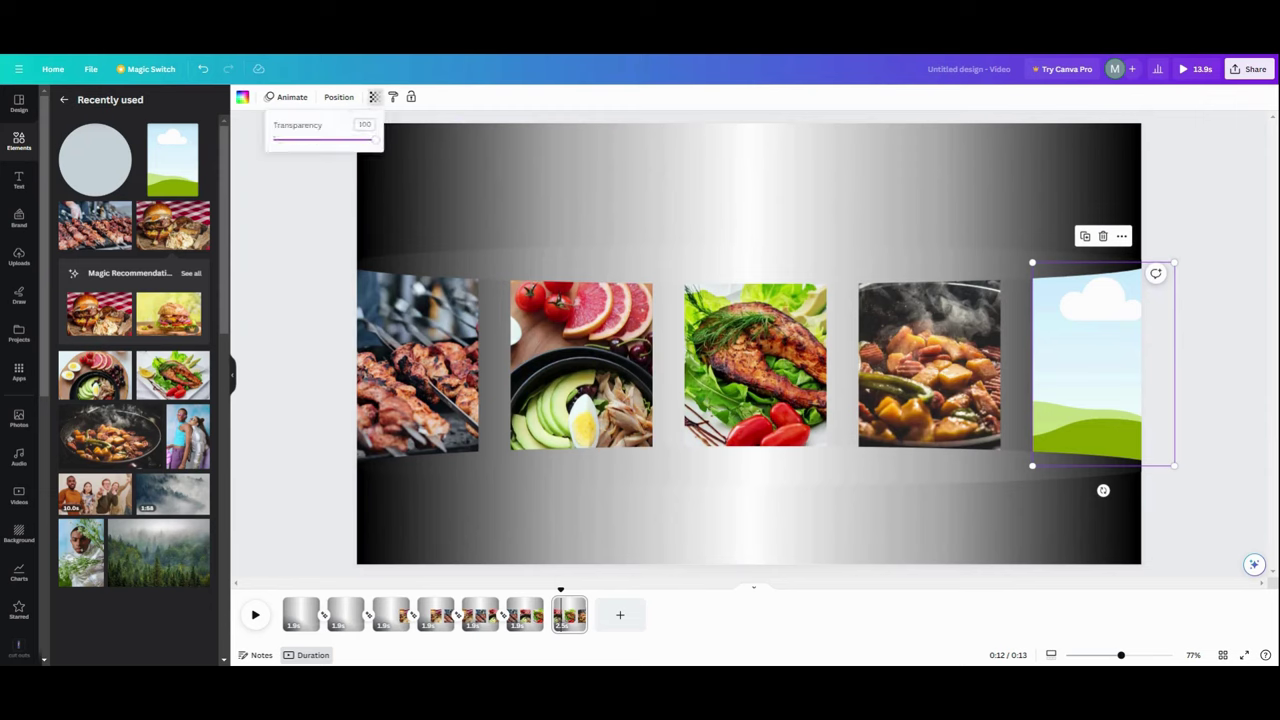
left_click_drag(375, 141, 213, 138)
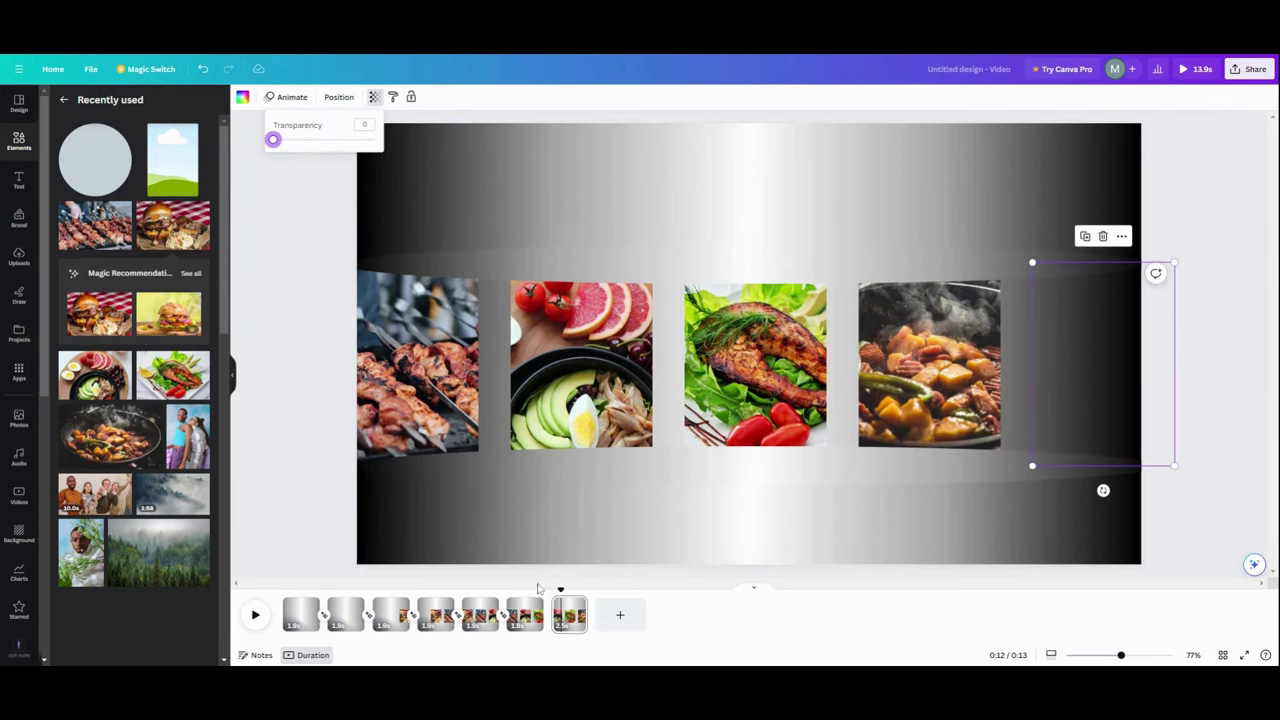
- Duplicate the seventh page and place a shrunken skewers photo in the small hidden frame at the left edge of the new page
left_click(576, 605)
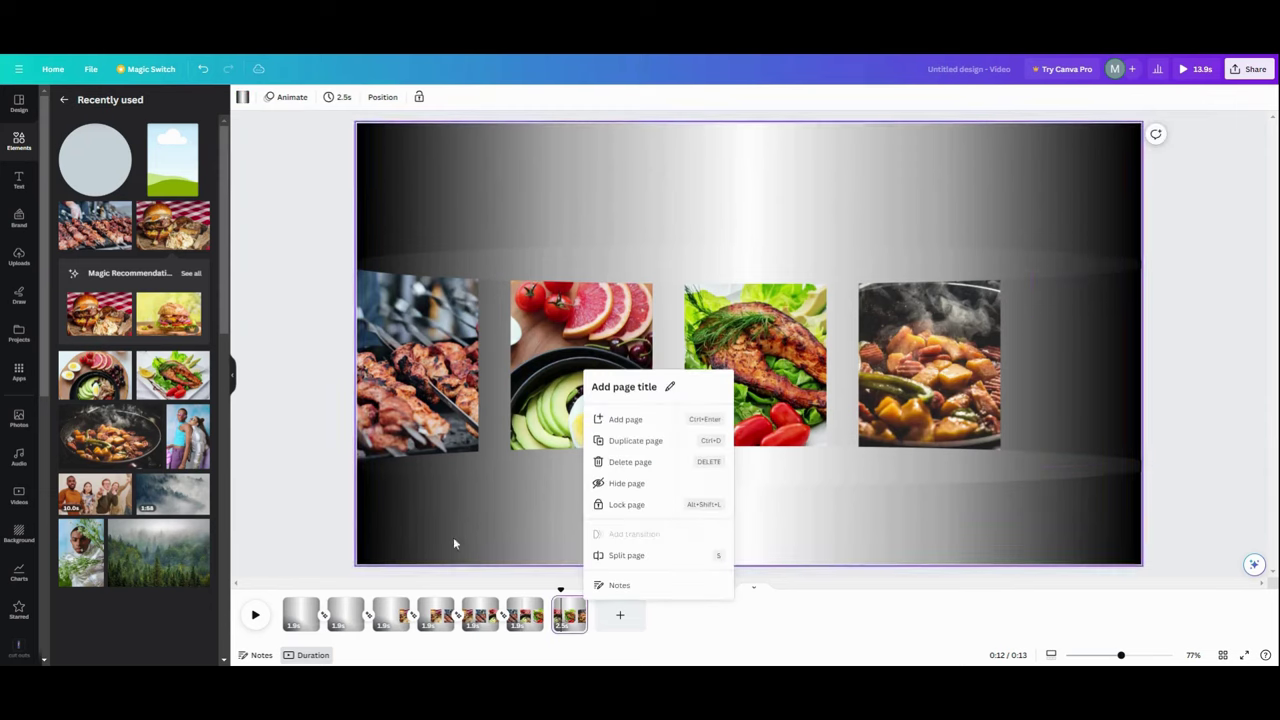
left_click(630, 440)
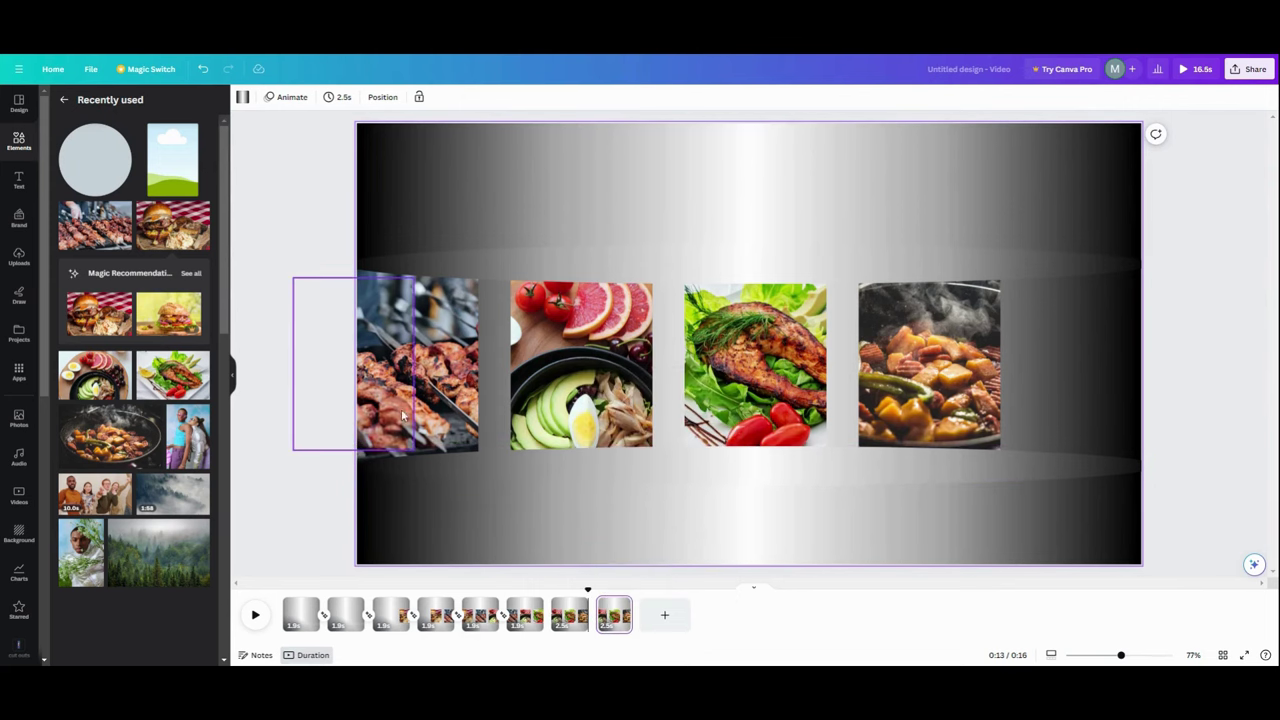
left_click(68, 229)
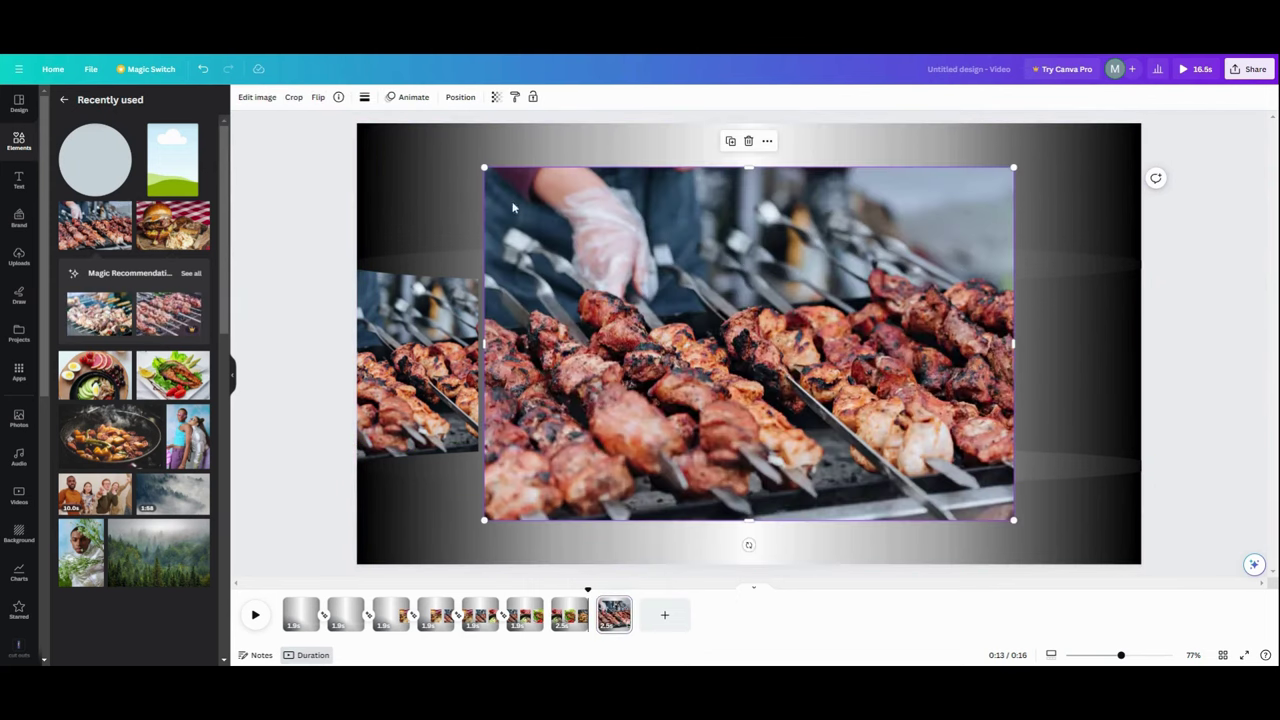
left_click_drag(485, 168, 886, 434)
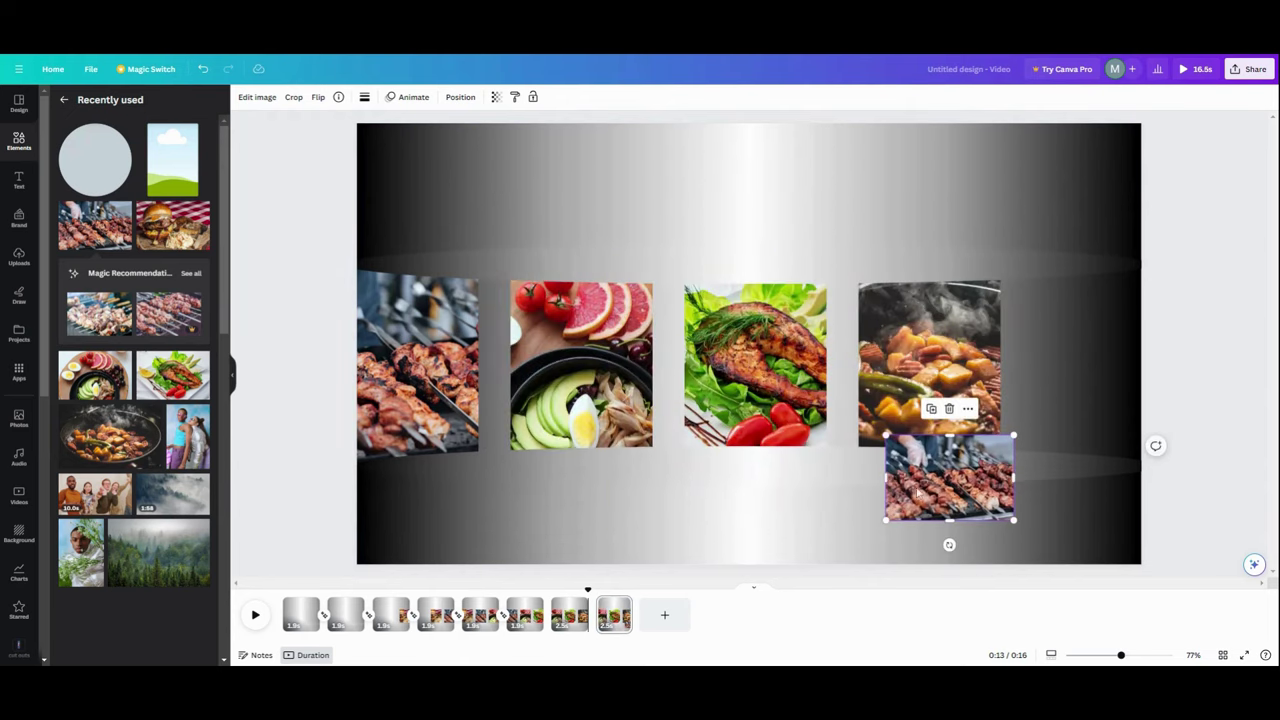
left_click_drag(922, 490, 757, 512)
left_click_drag(668, 502, 356, 408)
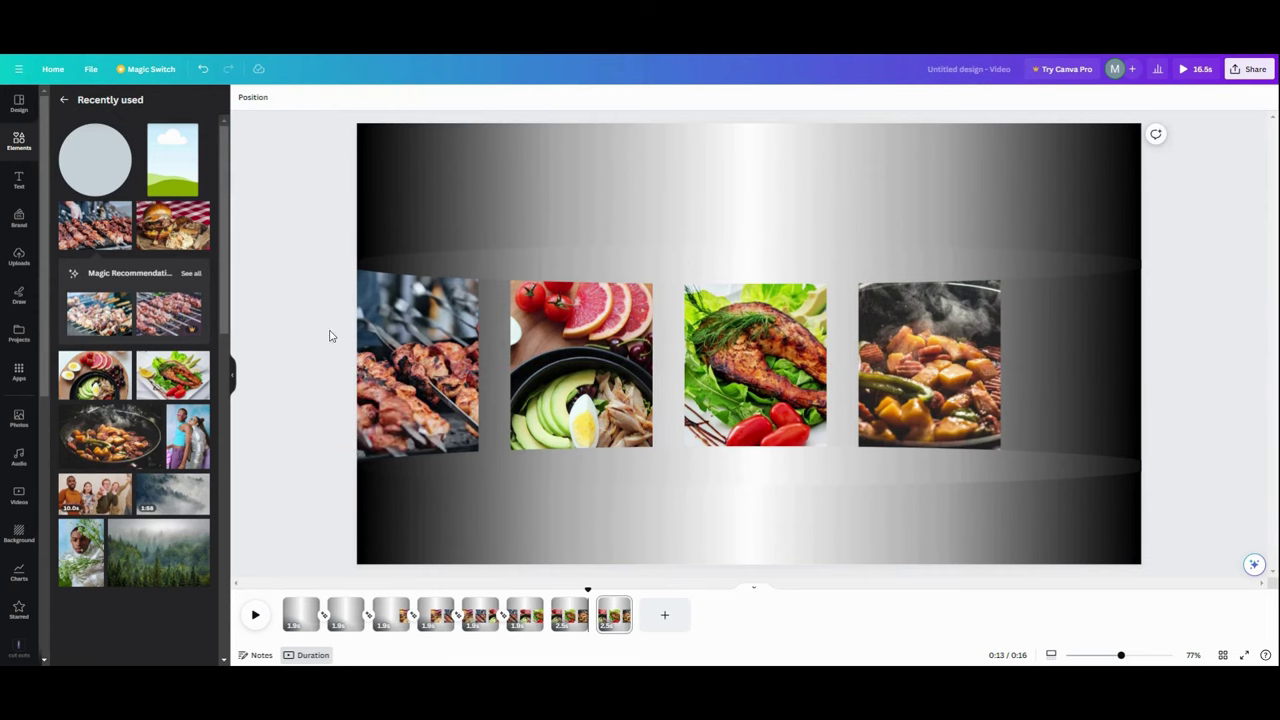
- Fill the first three large frames from left to right with the avocado and egg bowl, salmon salad, and frying pan photos
left_click(97, 380)
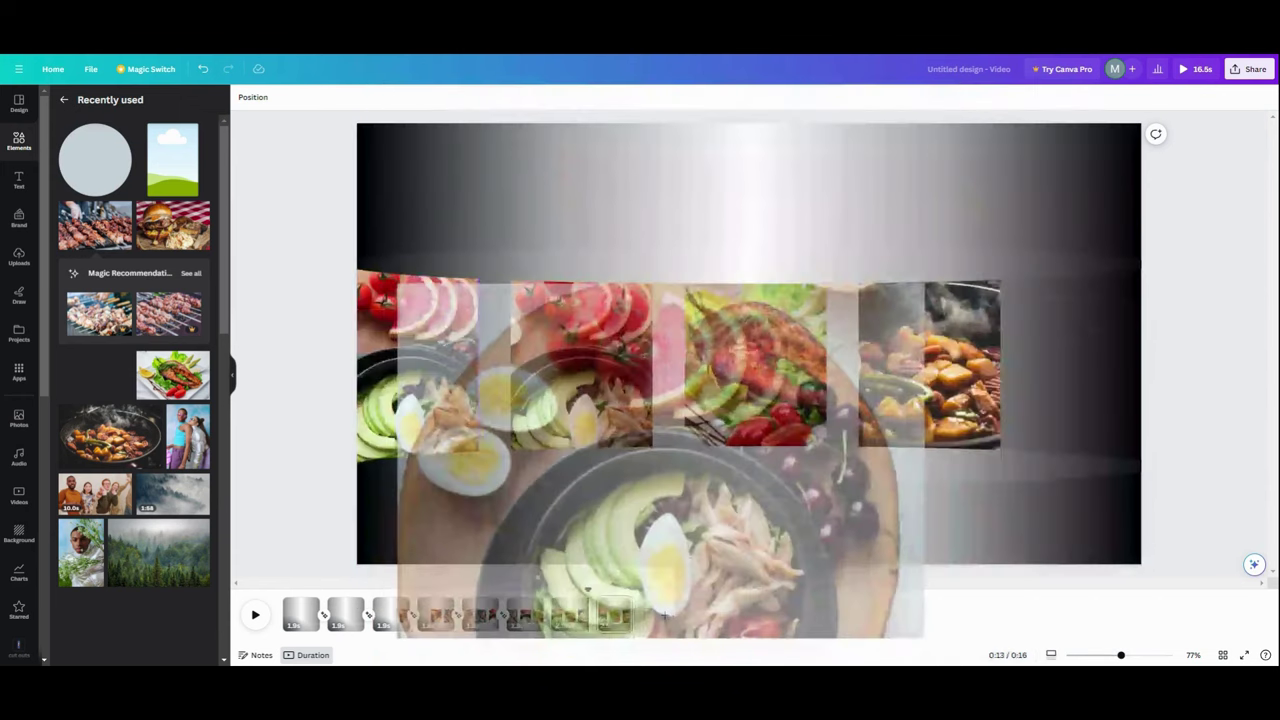
left_click(152, 378)
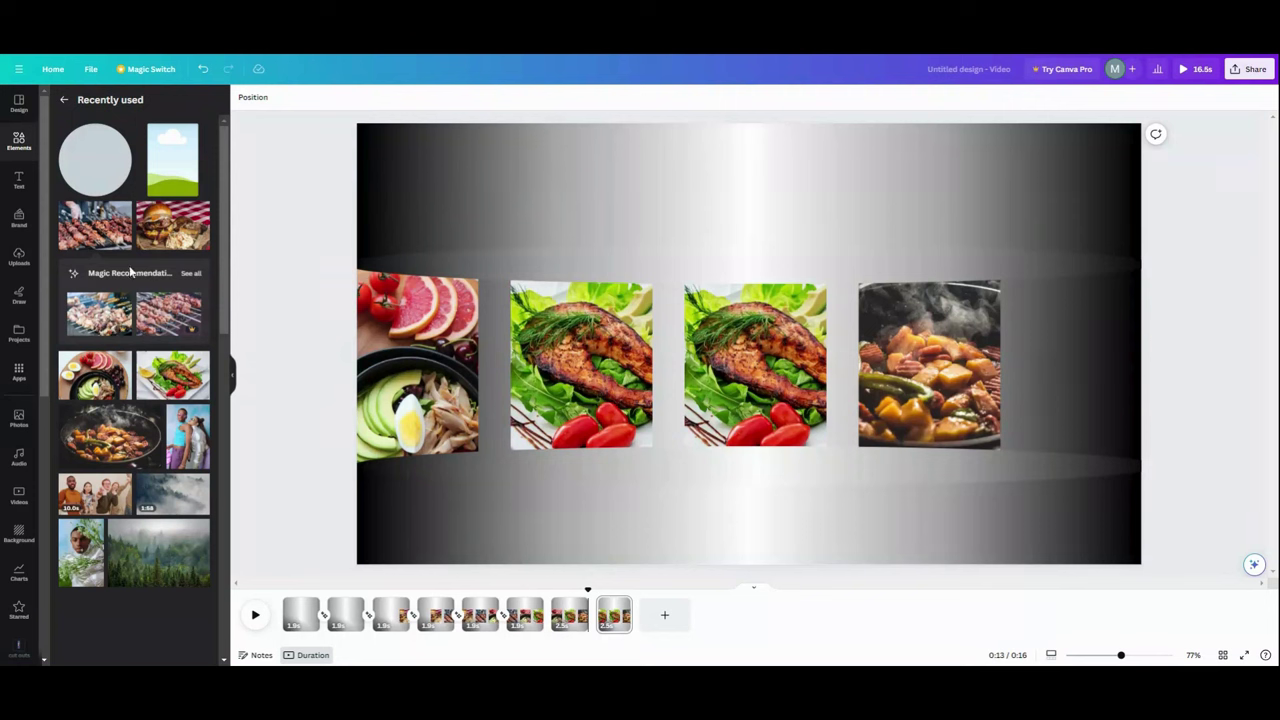
left_click(107, 447)
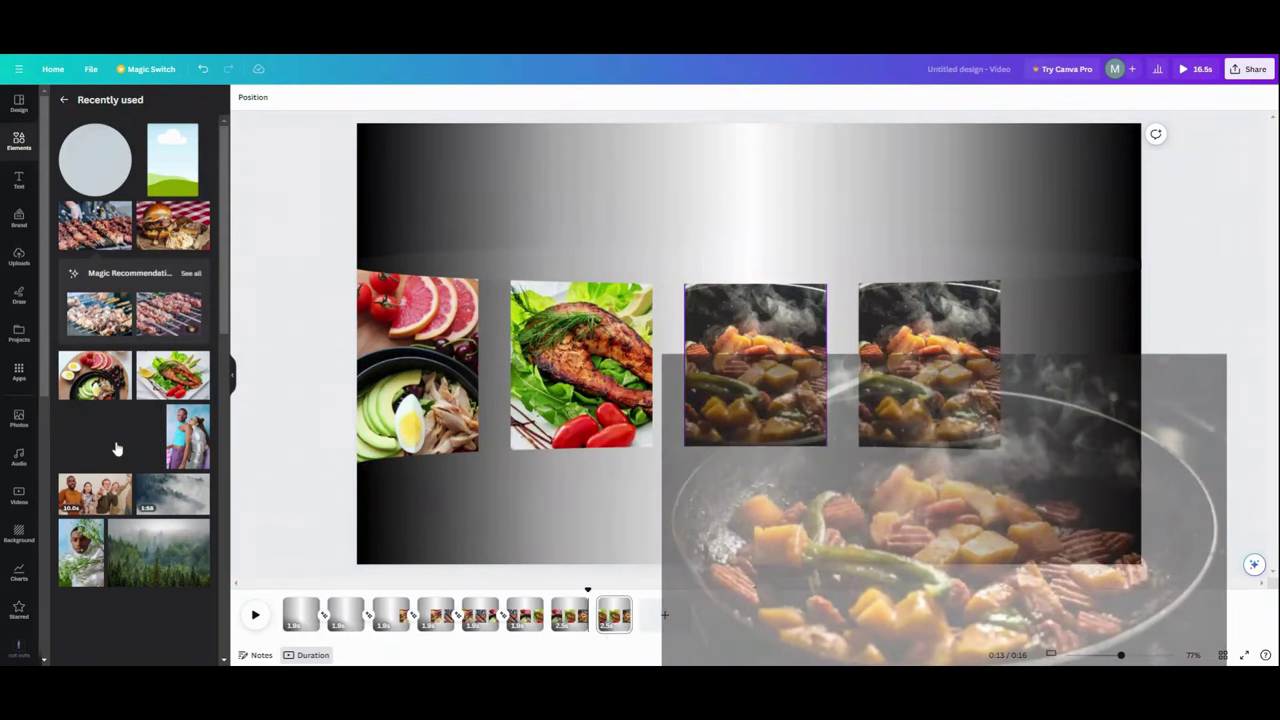
- Detach and delete the frying pan photo from the fourth large frame, then set that empty frame's transparency to 0
left_click(938, 400)
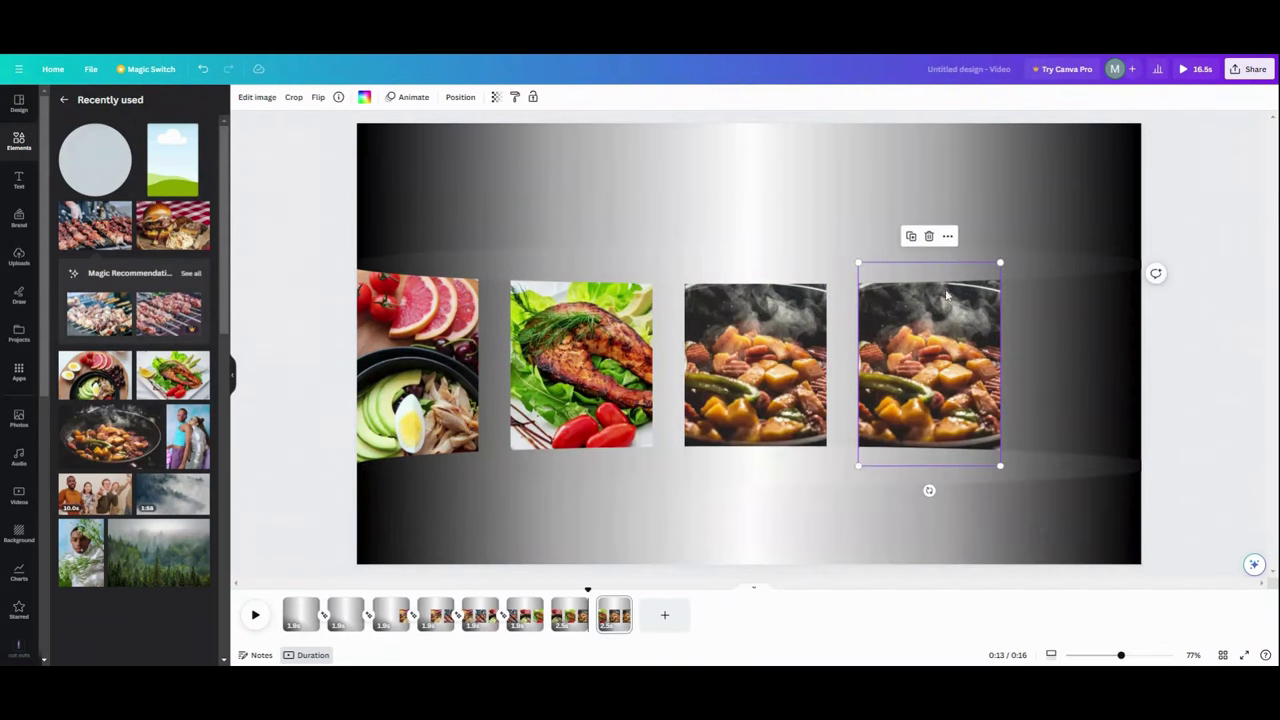
left_click(947, 237)
left_click(963, 412)
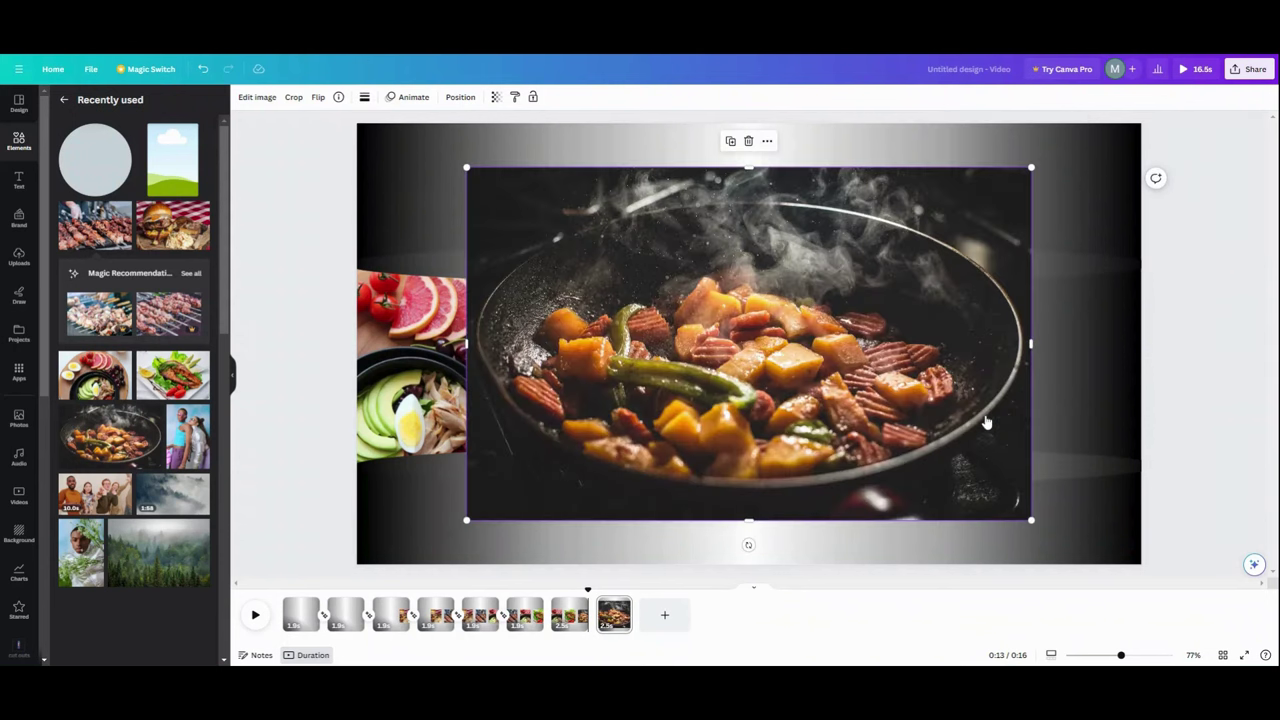
left_click(748, 141)
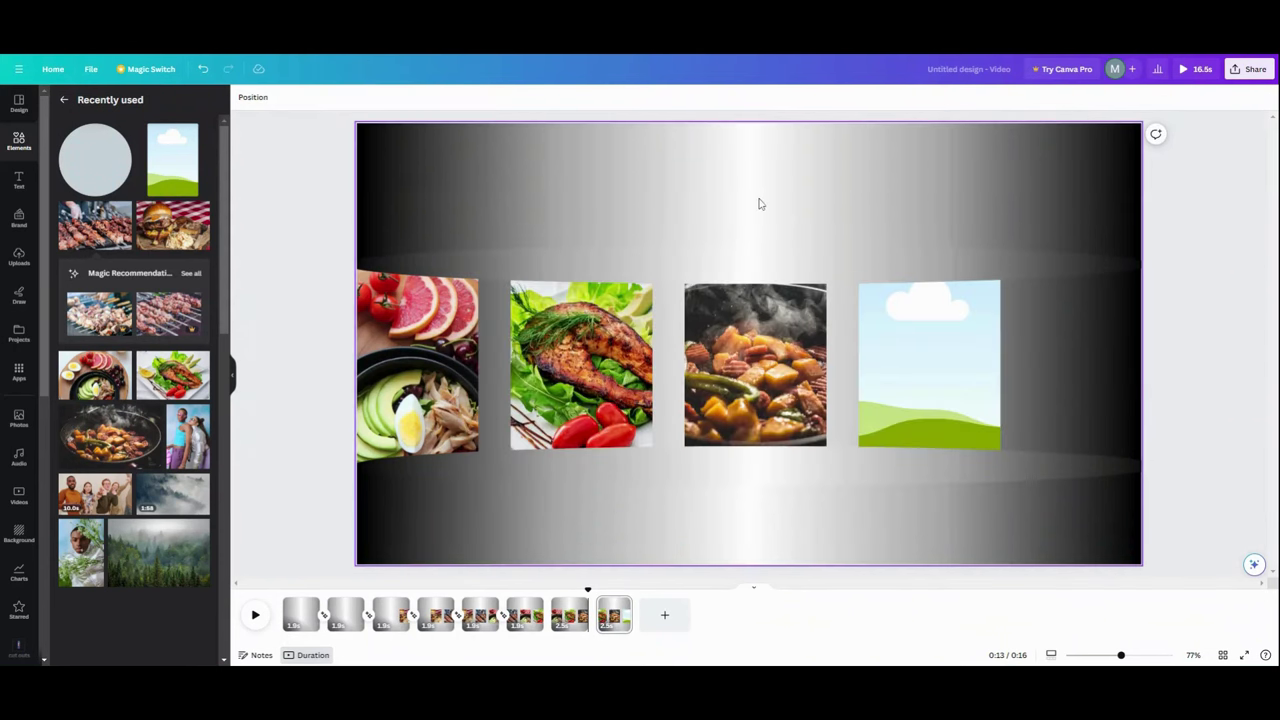
left_click(893, 347)
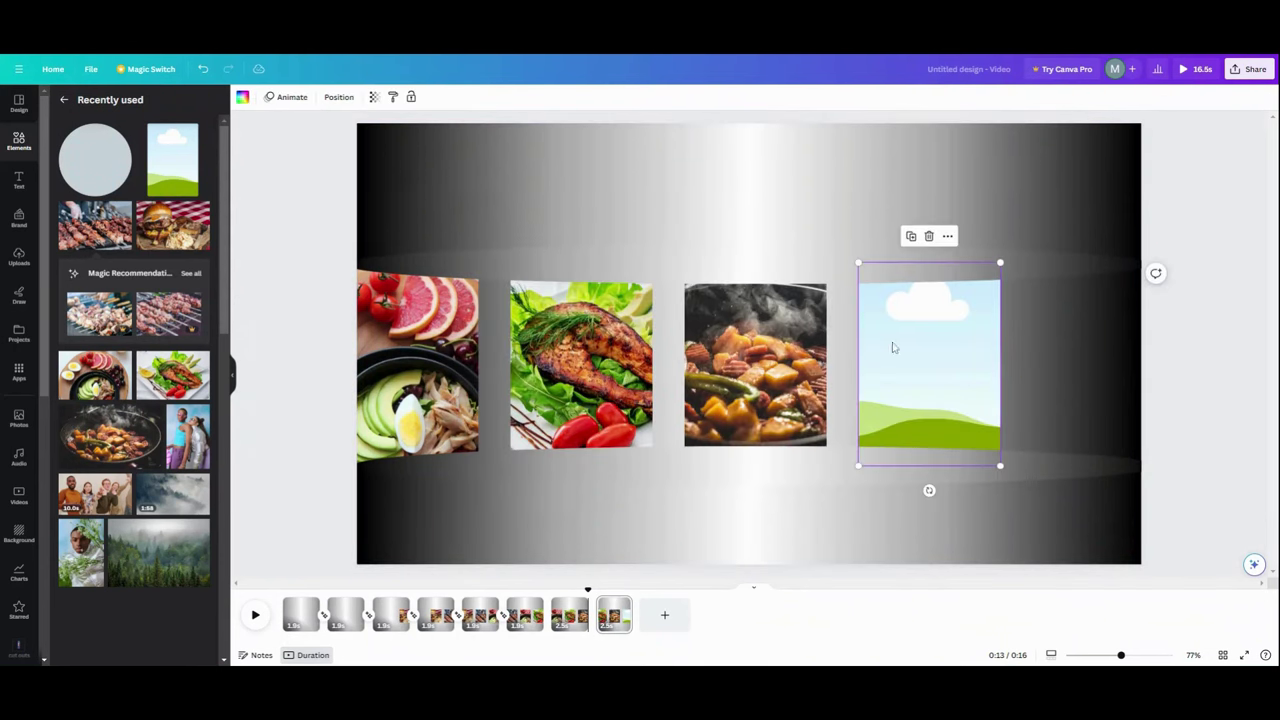
left_click(373, 97)
left_click_drag(368, 141, 120, 141)
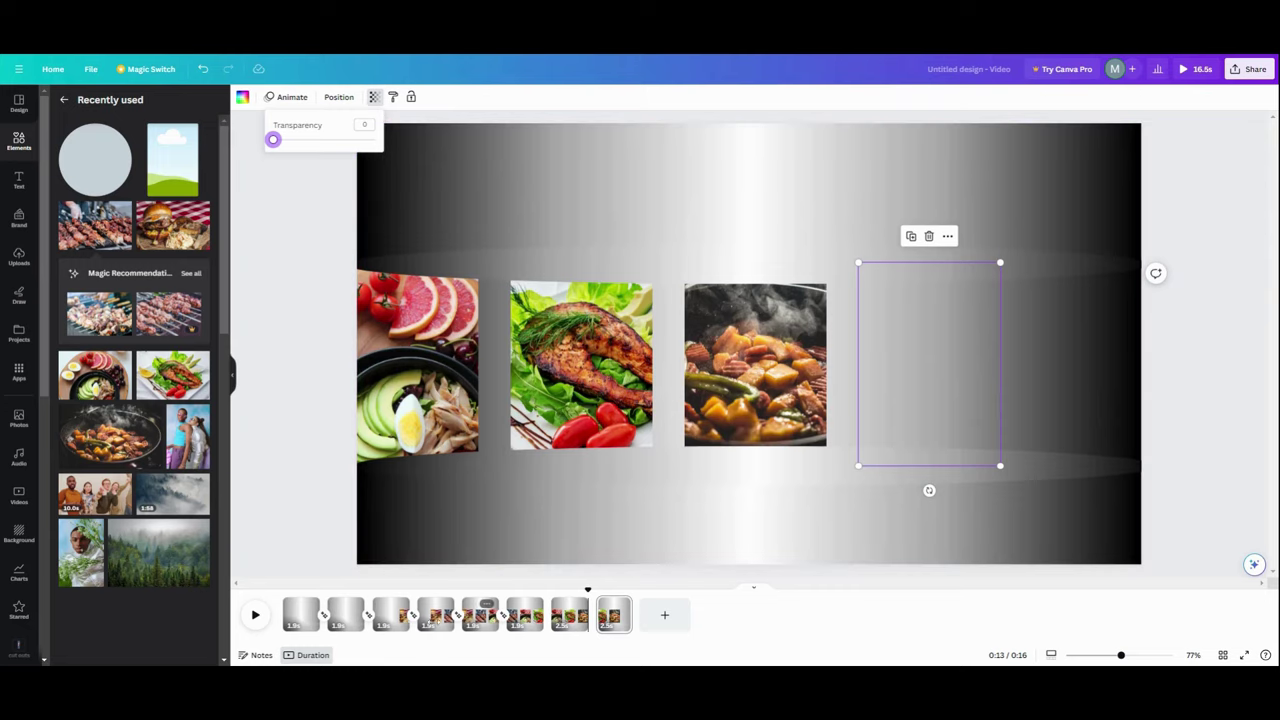
- Apply the first Match & Move transition between all eight pages and set the timing of every page to 1.9 seconds
left_click(323, 614)
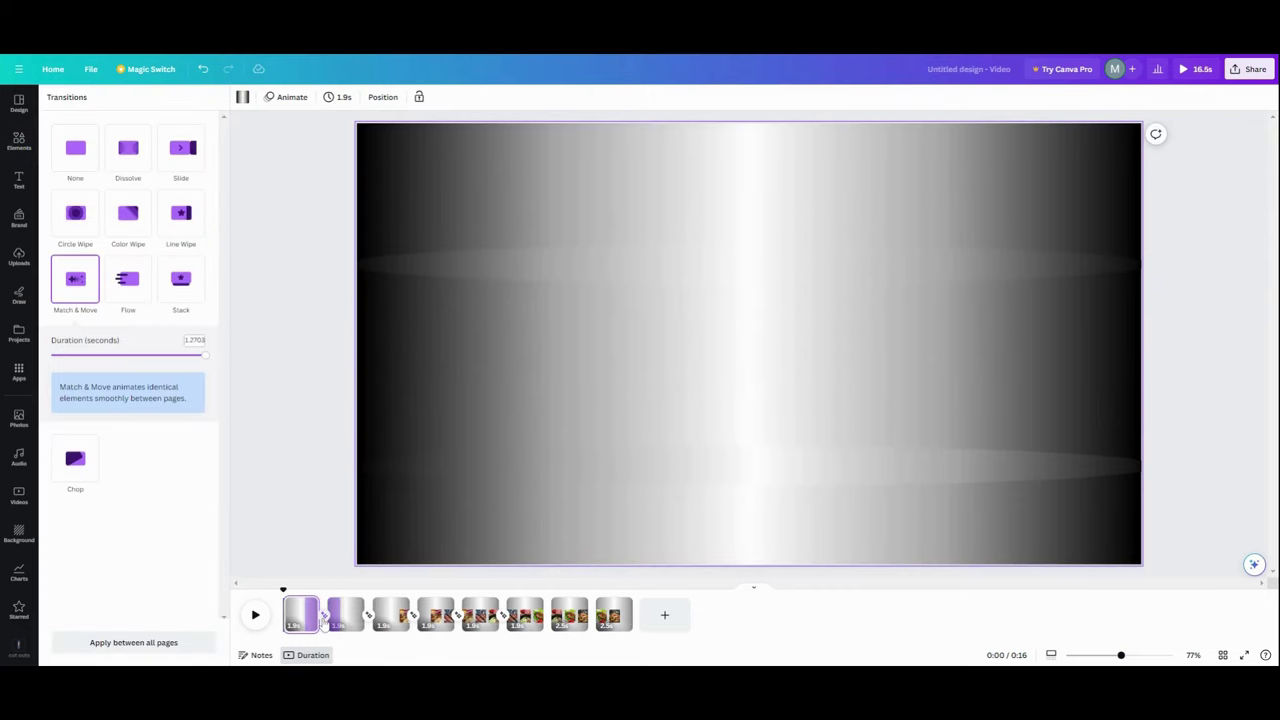
left_click(200, 643)
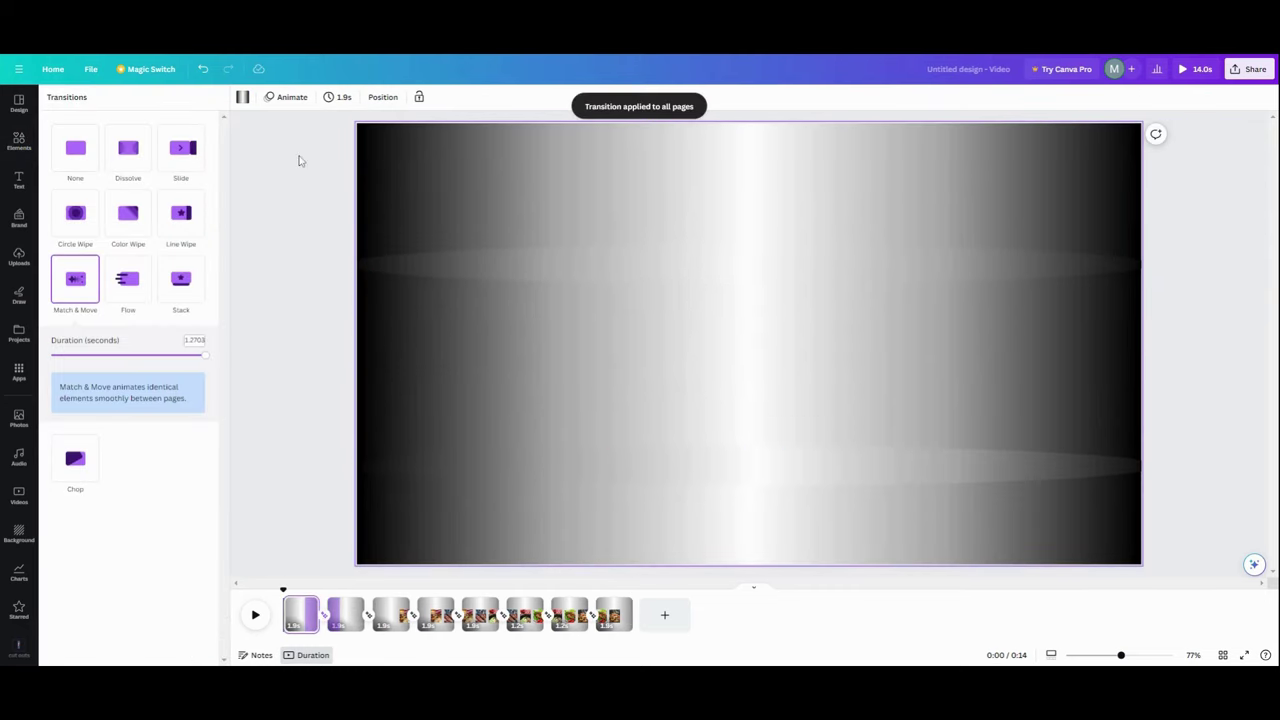
left_click(338, 98)
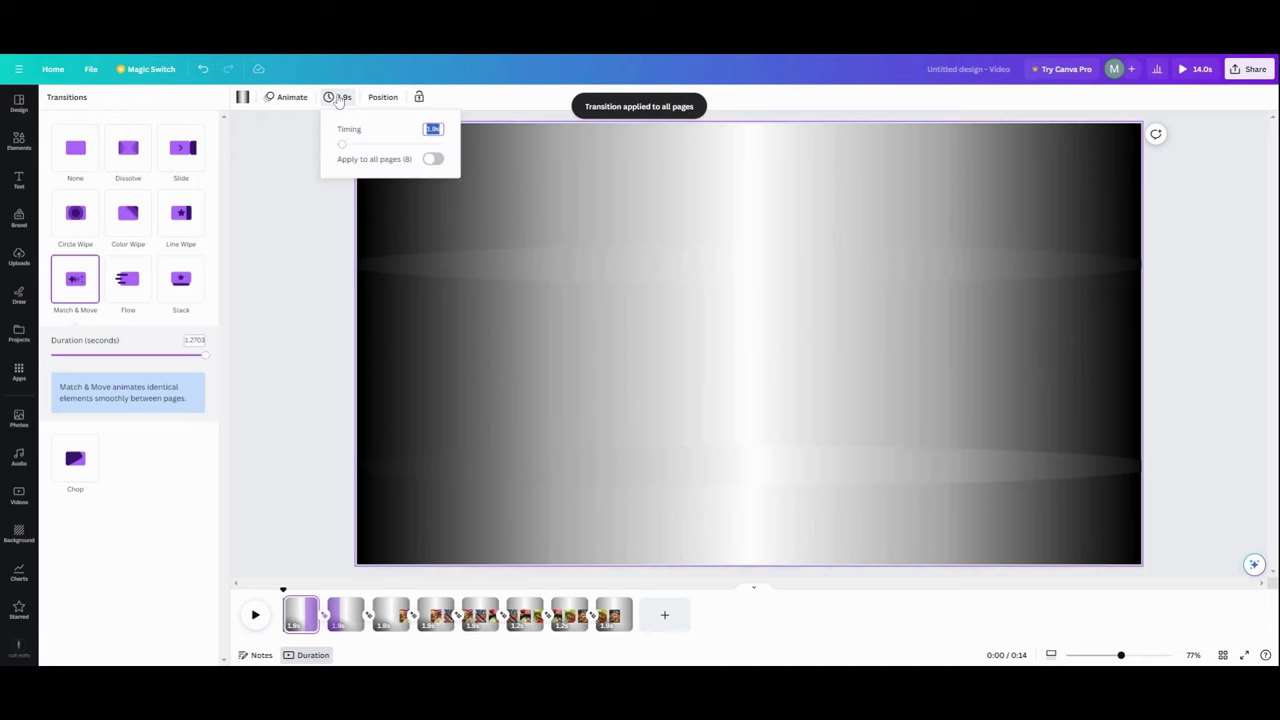
left_click(428, 161)
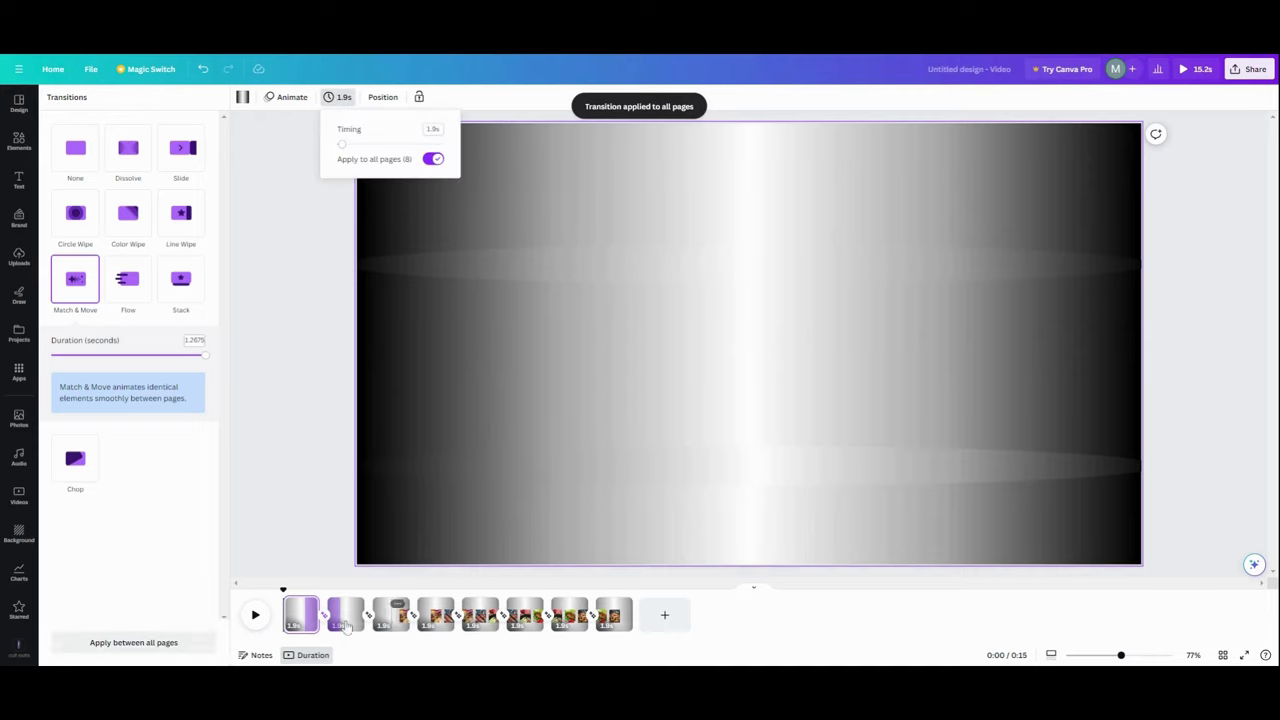
- Play the whole video to check the carousel motion, and review the second and fourth pages
left_click(256, 625)
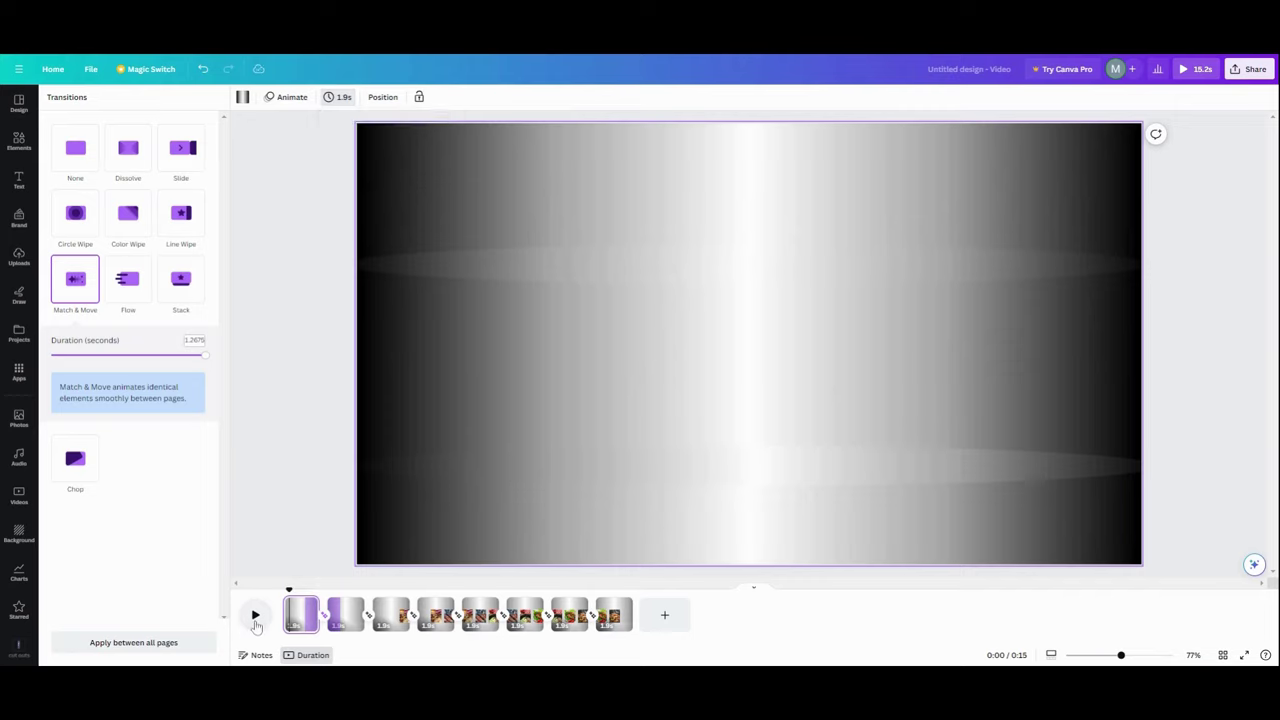
left_click(256, 620)
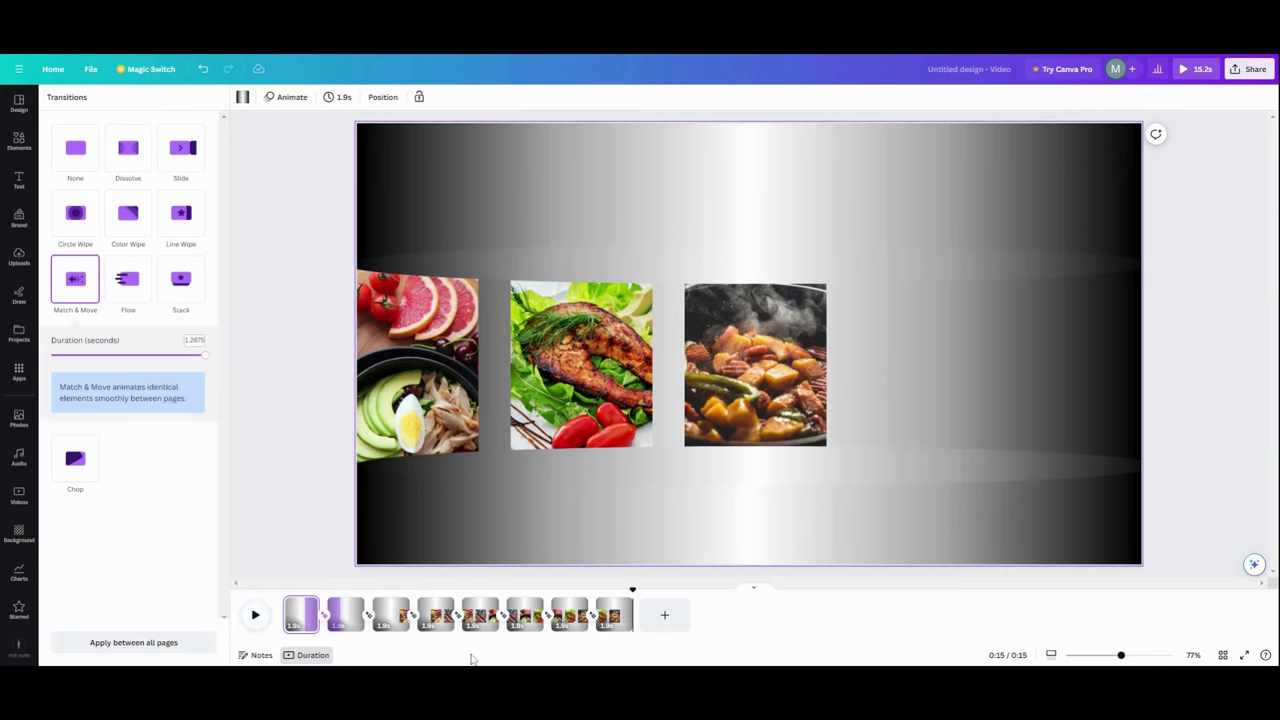
left_click(343, 632)
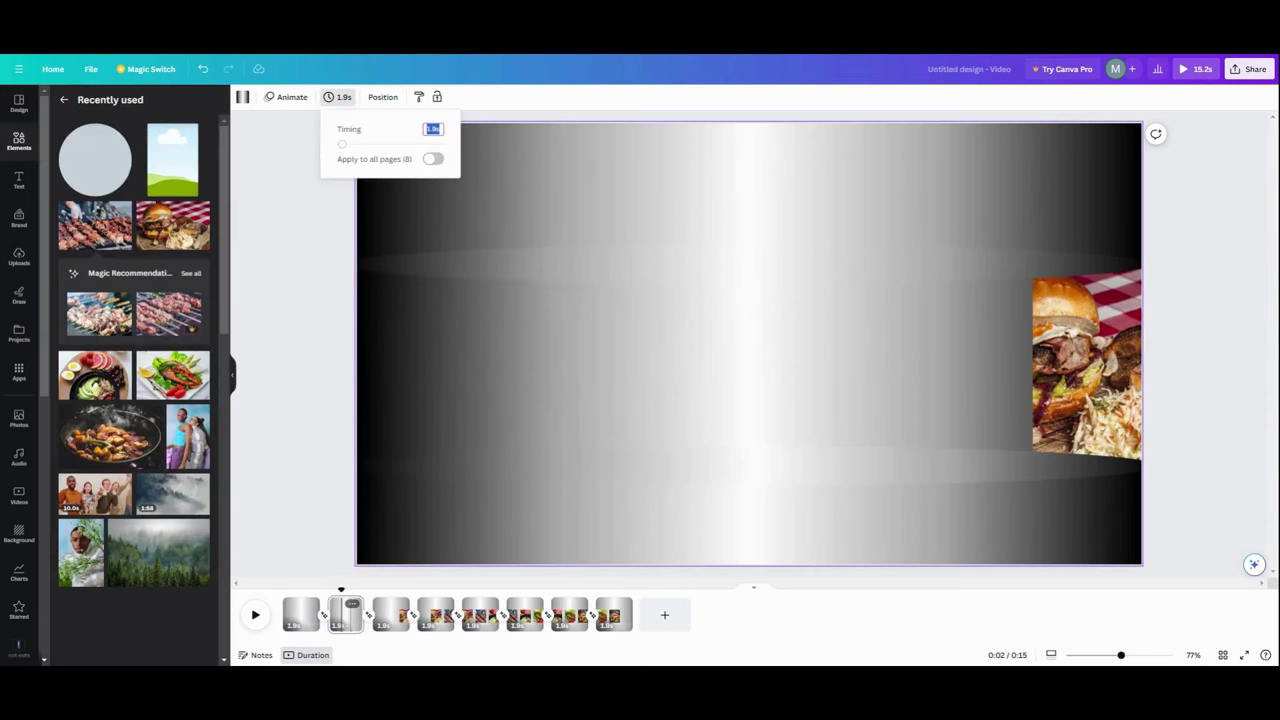
left_click(432, 628)
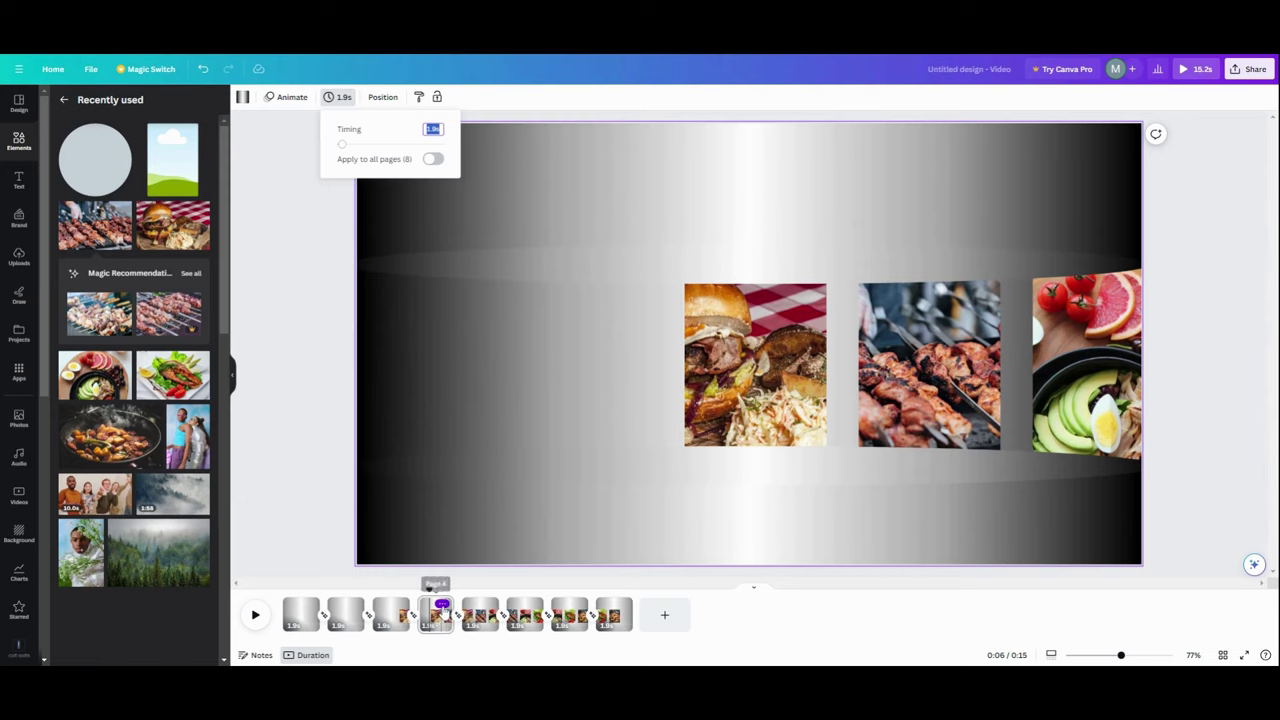
- Duplicate the fourth page, then enlarge the burger photo on the copy to about 500 × 716 px near the canvas's left edge
left_click(442, 606)
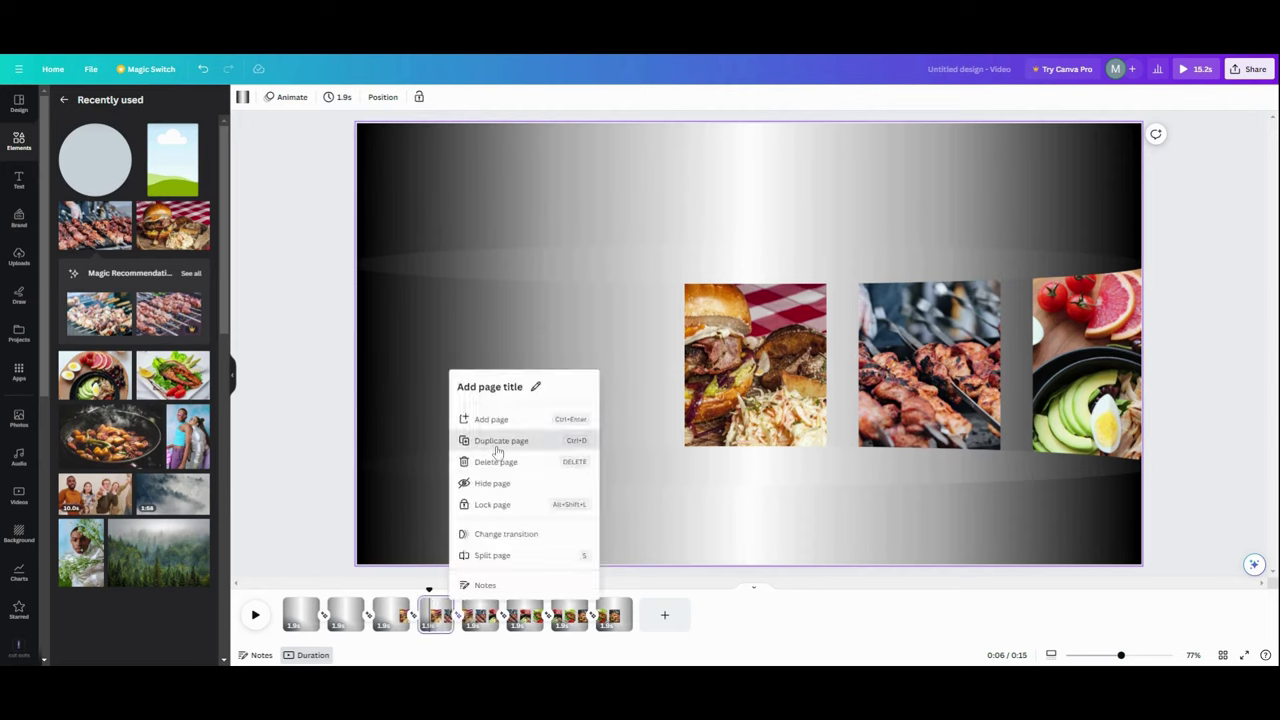
left_click(497, 450)
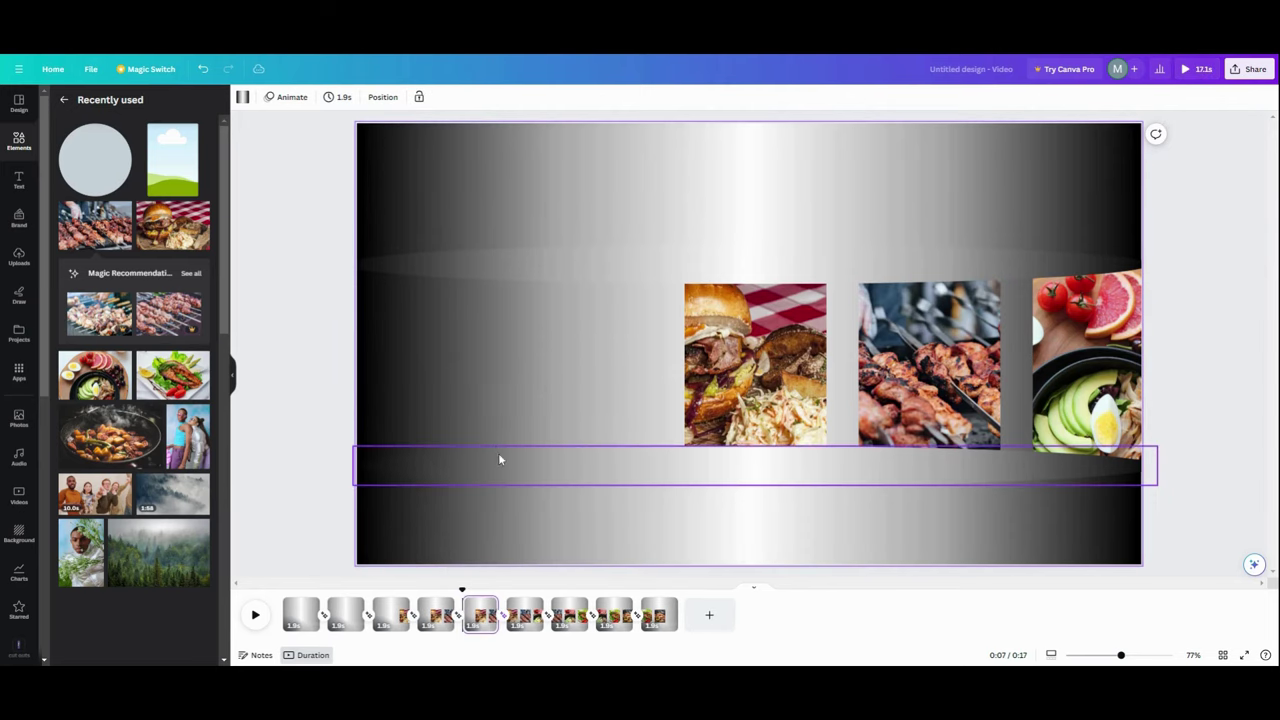
left_click(719, 393)
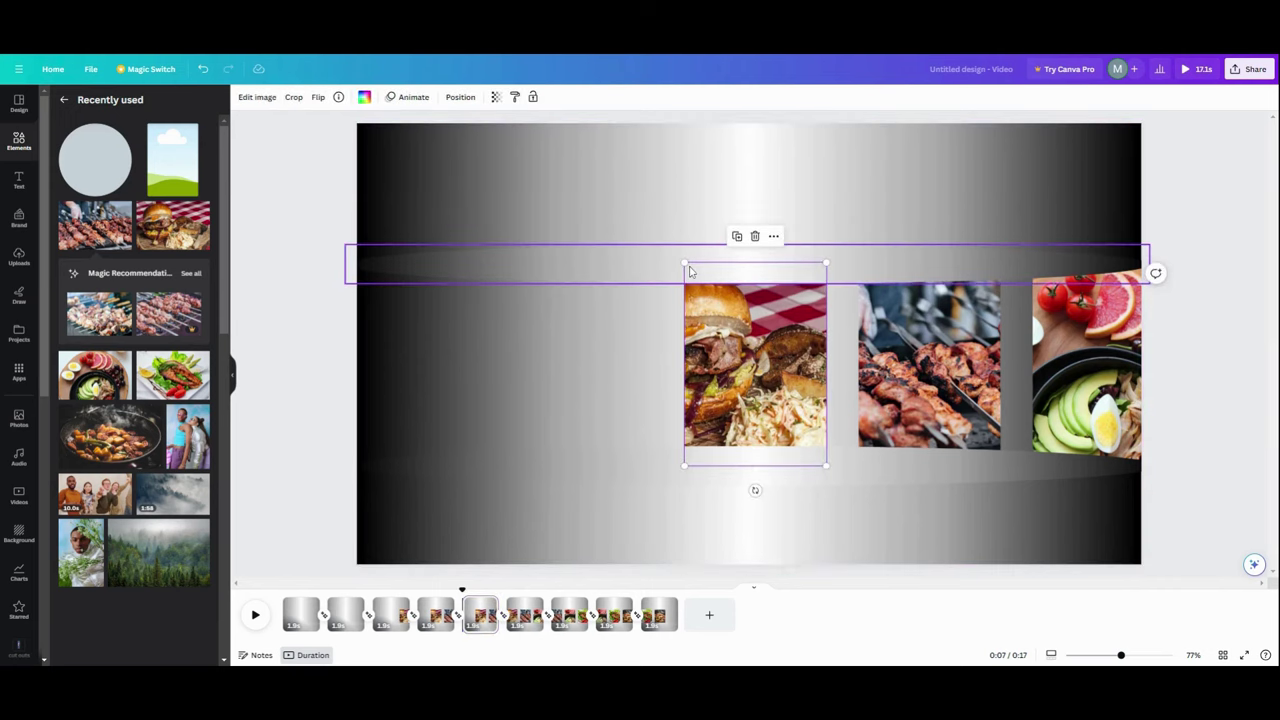
left_click_drag(686, 263, 457, 286)
left_click_drag(671, 352, 424, 383)
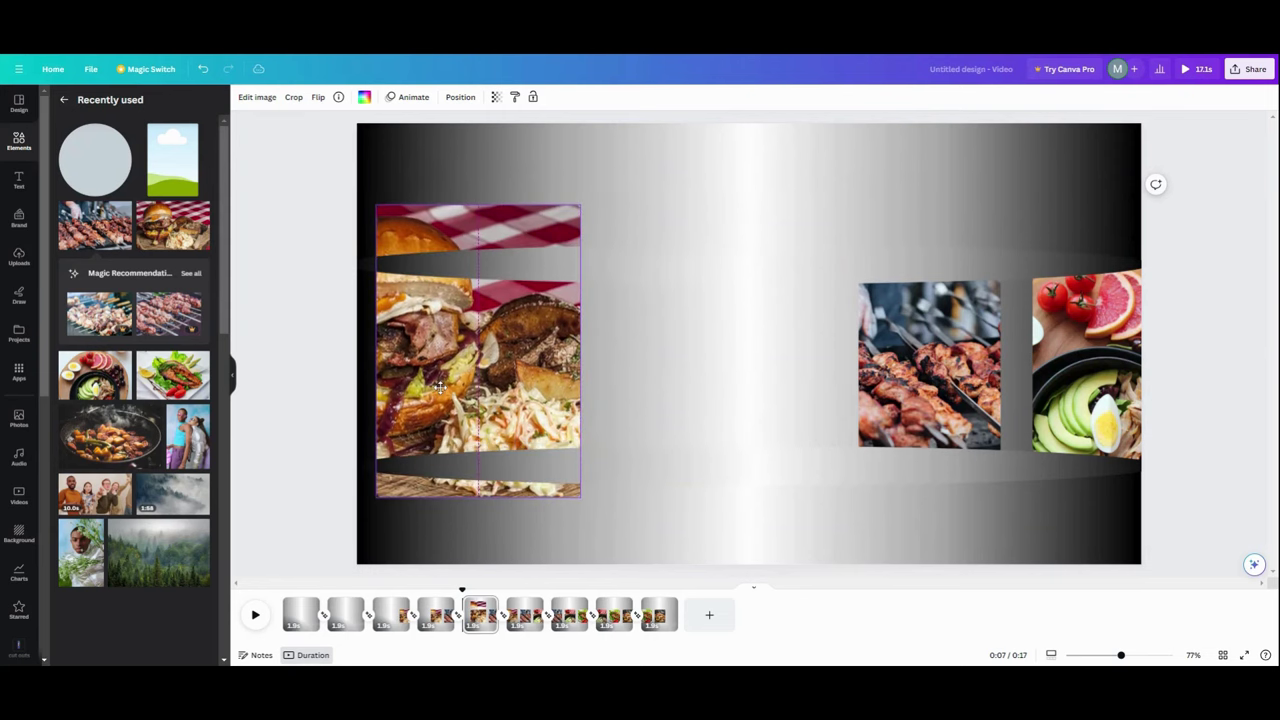
- Move the enlarged burger photo to the front of the layer order and shift it slightly to the right
left_click(460, 99)
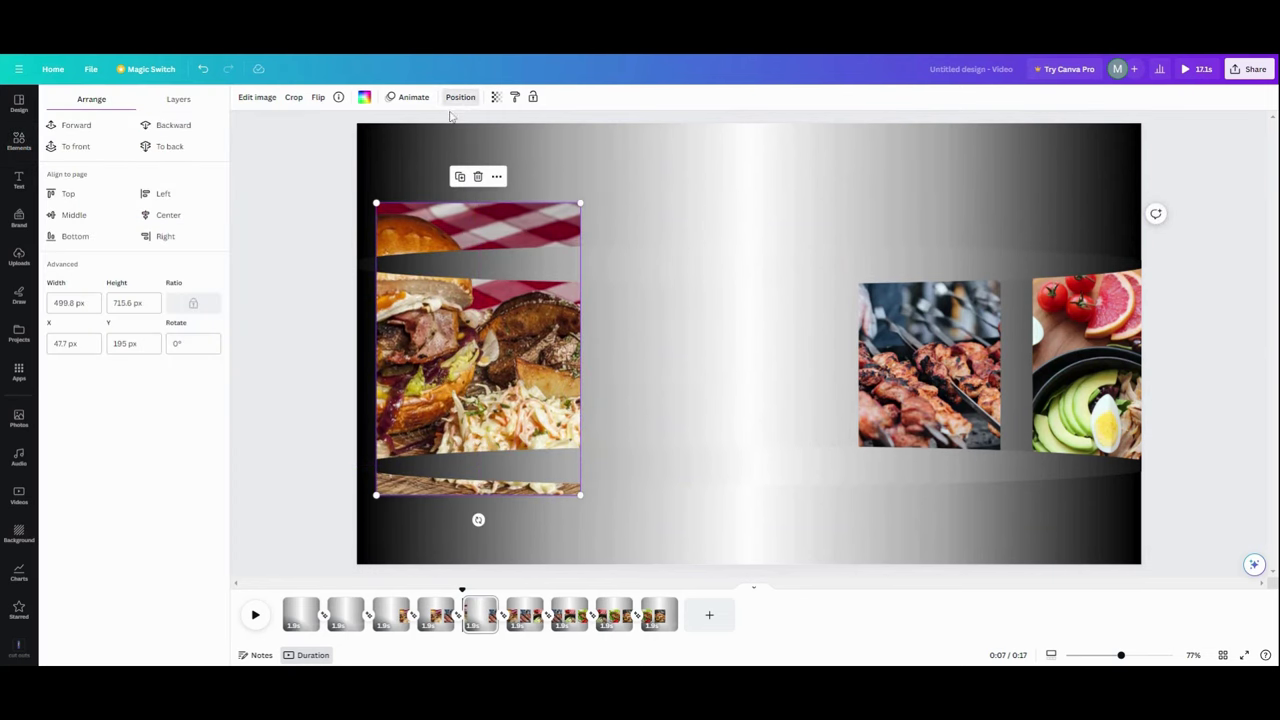
left_click(179, 100)
left_click_drag(138, 390, 156, 141)
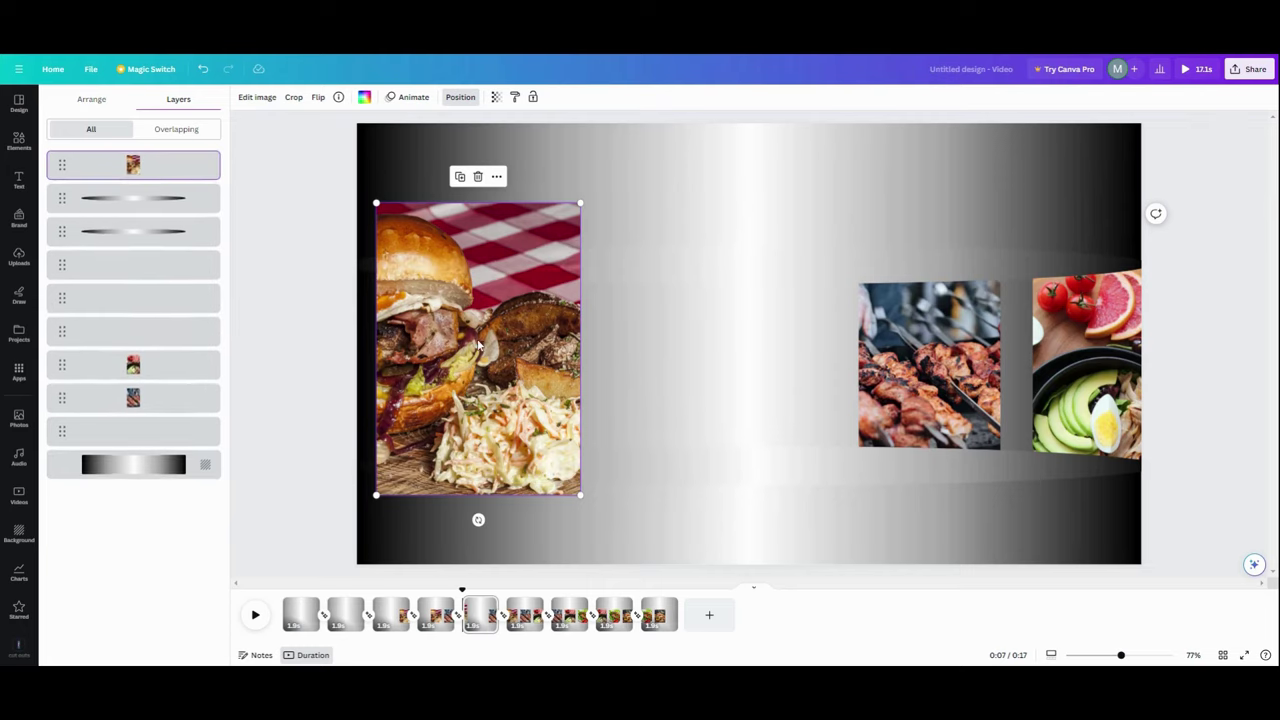
left_click_drag(503, 347, 524, 347)
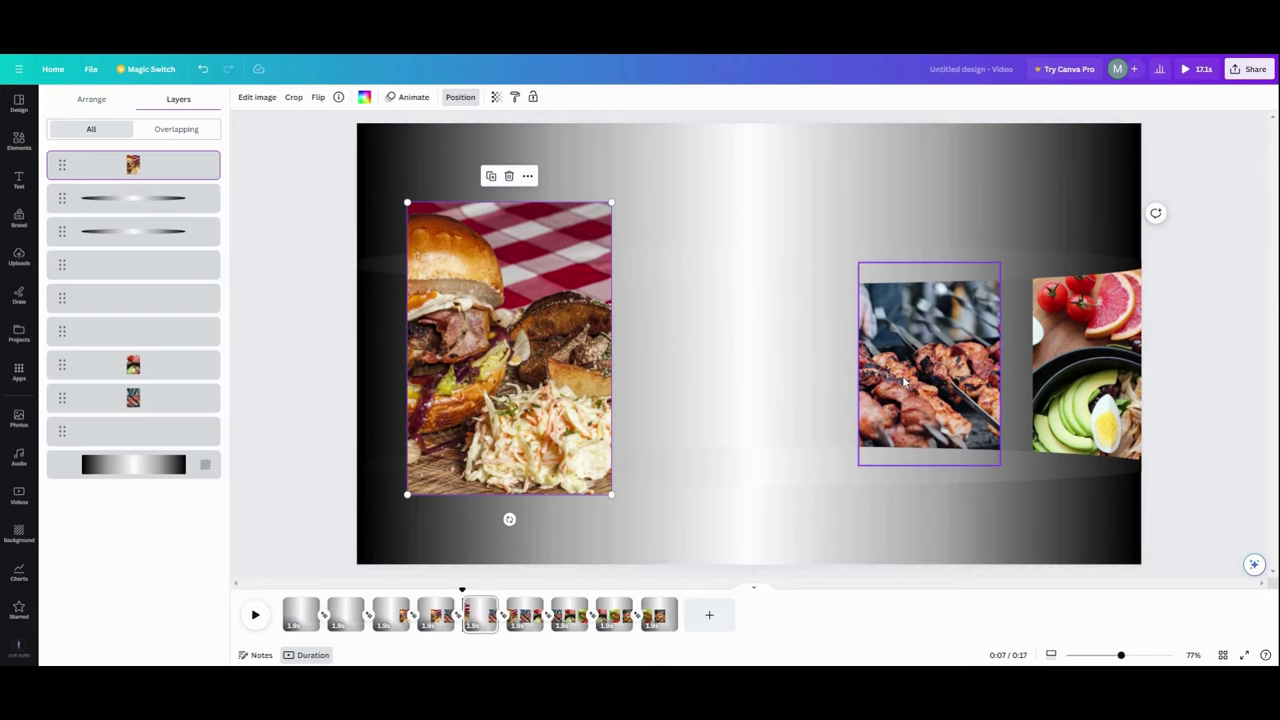
- Set the transparency of the meat skewers photo and the avocado and egg bowl photo to 0
left_click(903, 380)
left_click(495, 97)
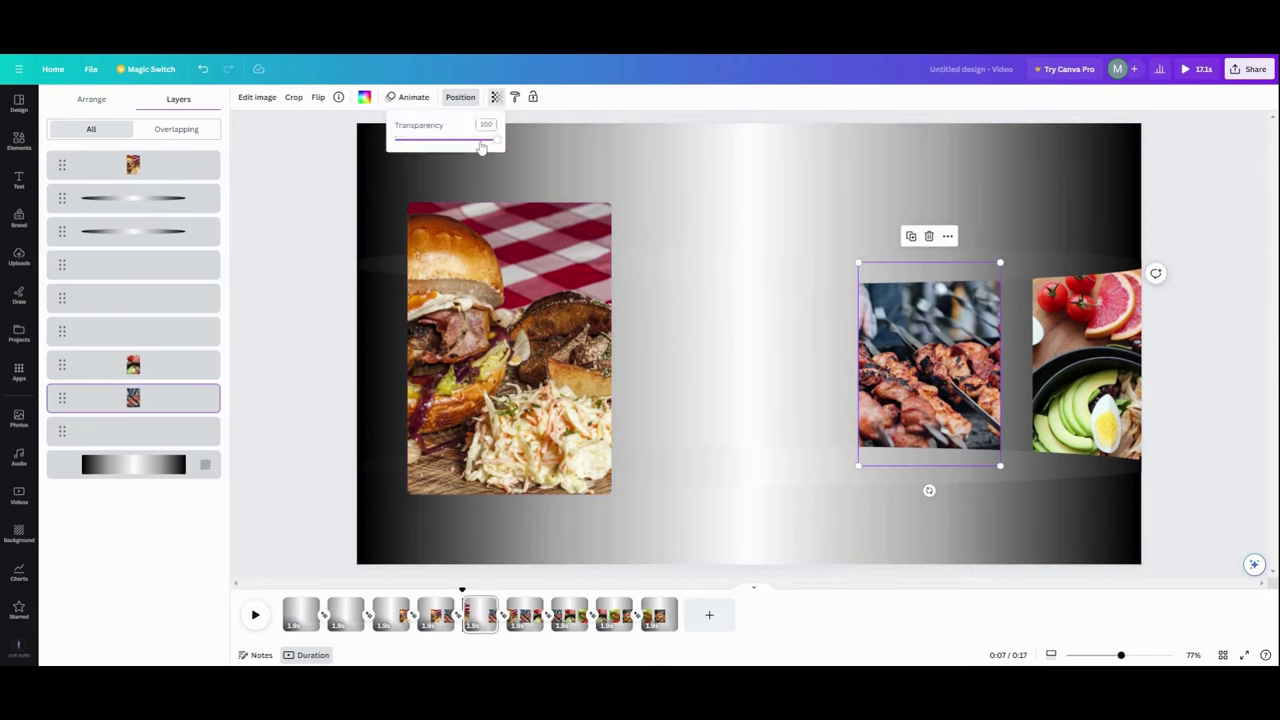
left_click_drag(495, 147, 391, 137)
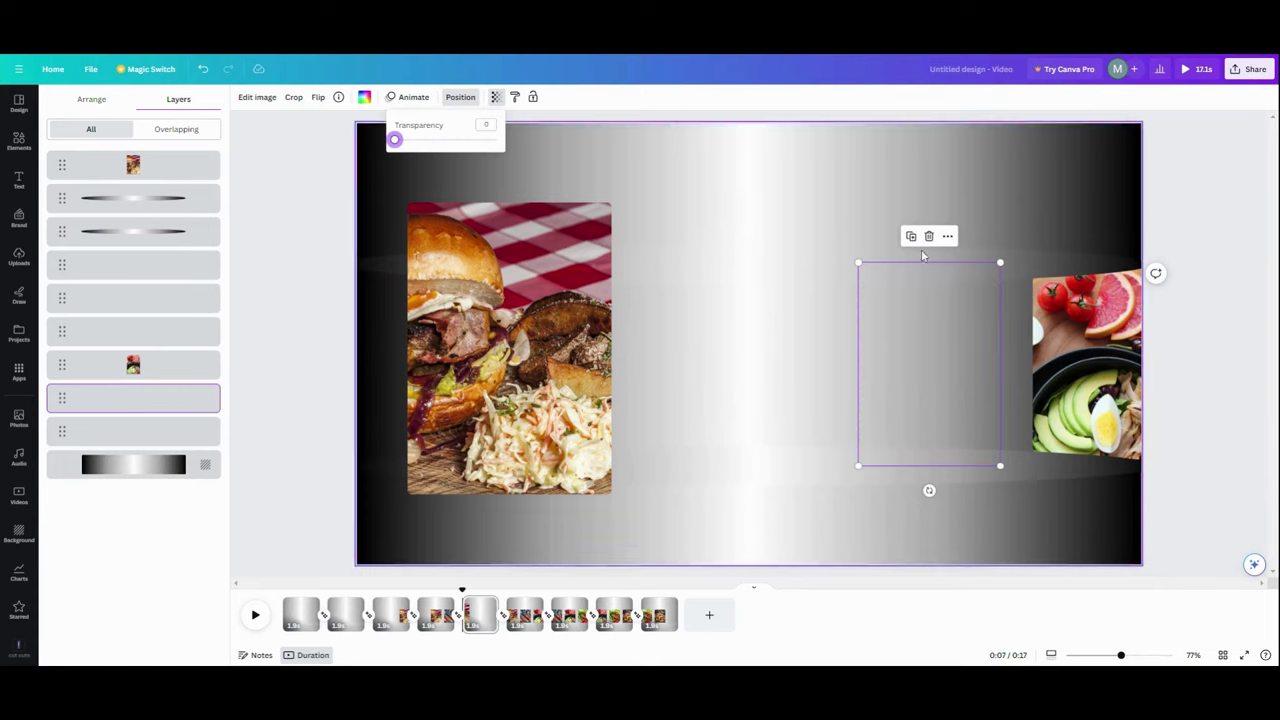
left_click(1077, 330)
left_click(1053, 334)
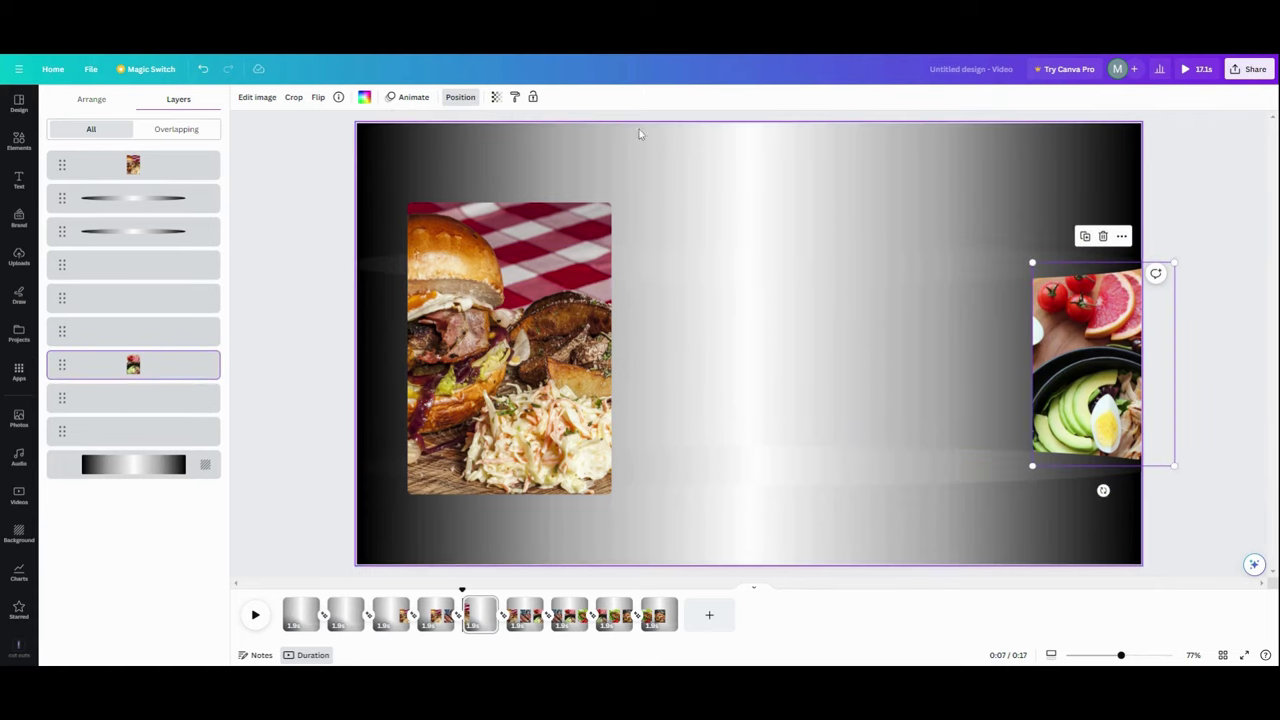
left_click(495, 97)
left_click_drag(497, 141, 391, 139)
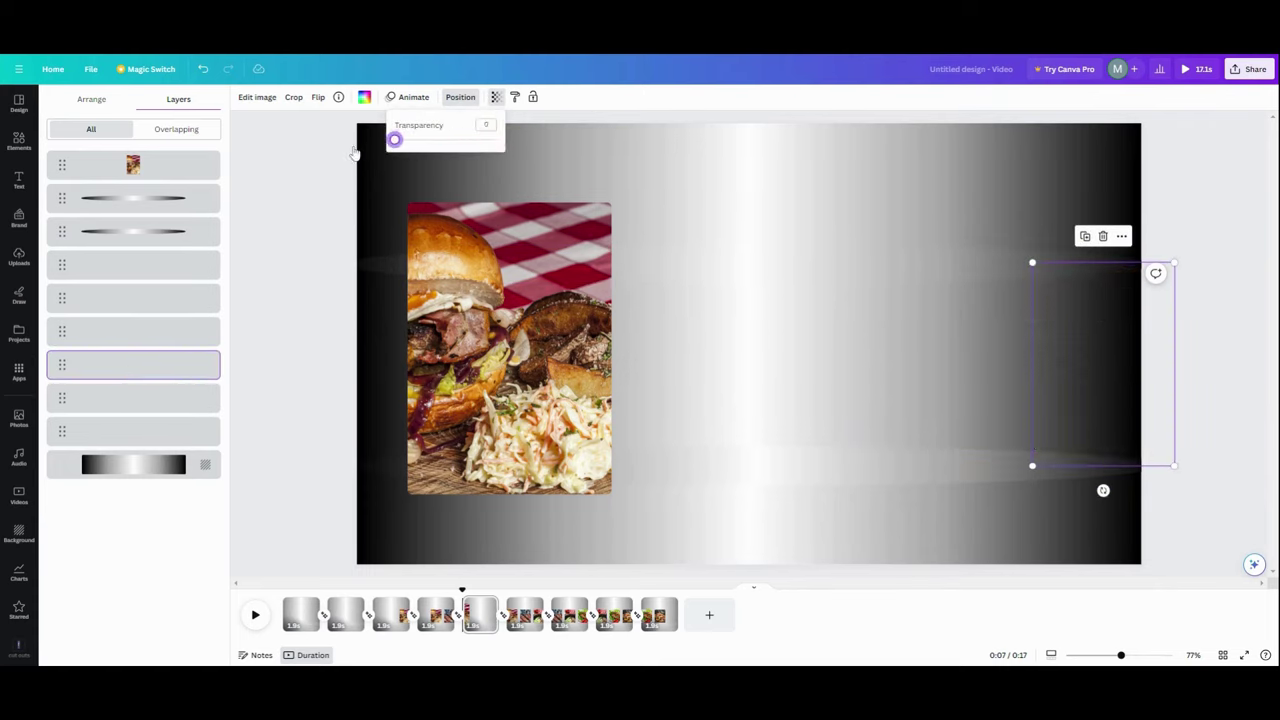
- Add a default heading, shrink it to font size 63.1, and place it to the right of the burger photo's upper half
left_click(18, 180)
left_click(131, 229)
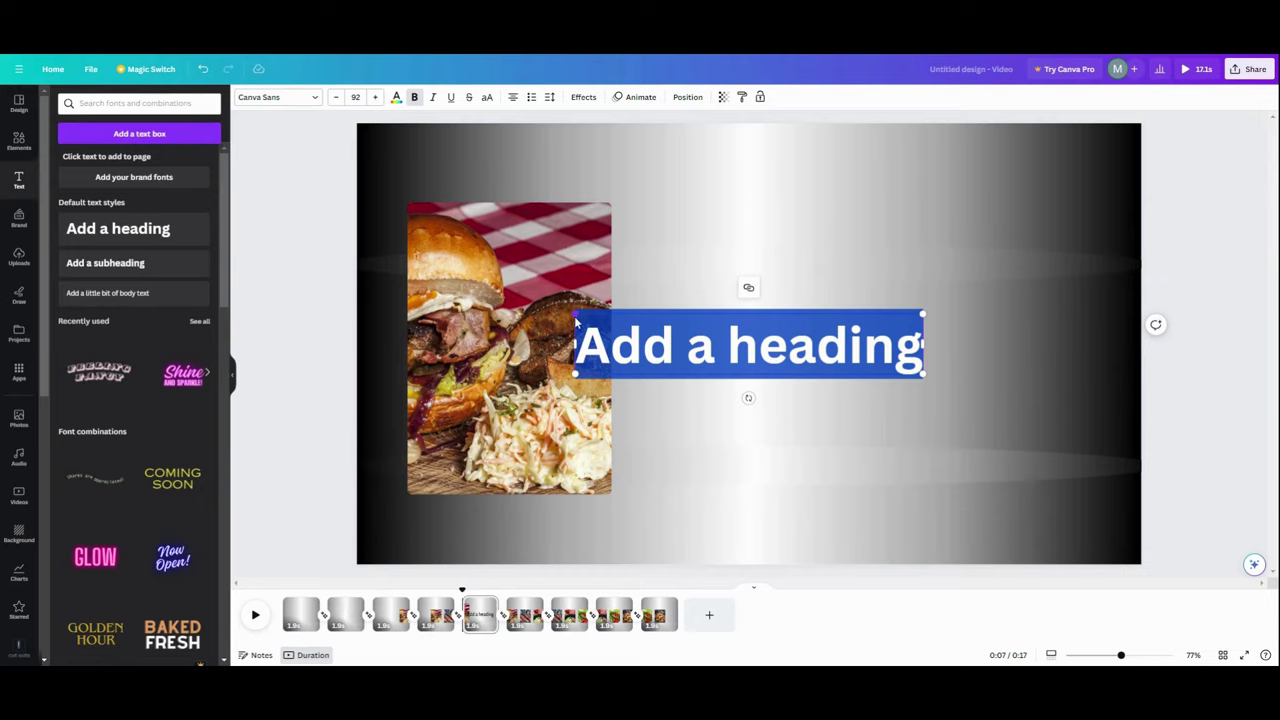
left_click_drag(576, 316, 684, 332)
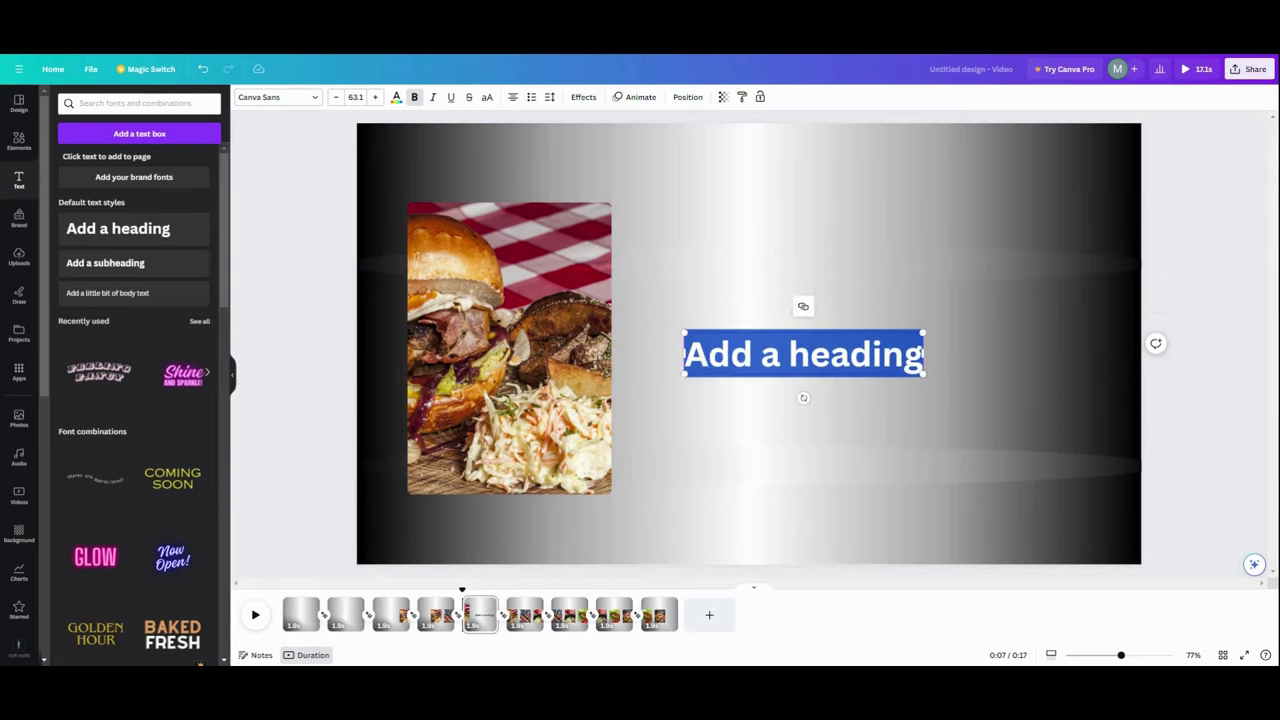
double_click(769, 355)
key("shift+End")
left_click(716, 312)
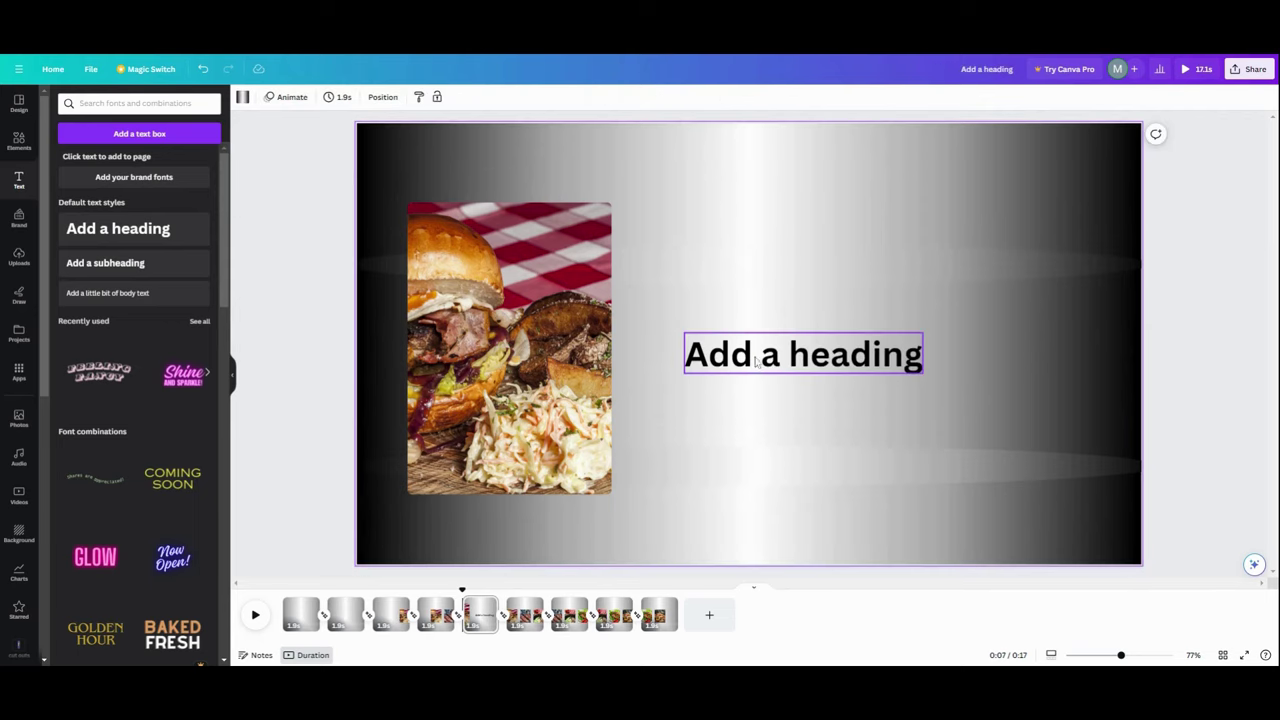
left_click_drag(757, 363, 769, 304)
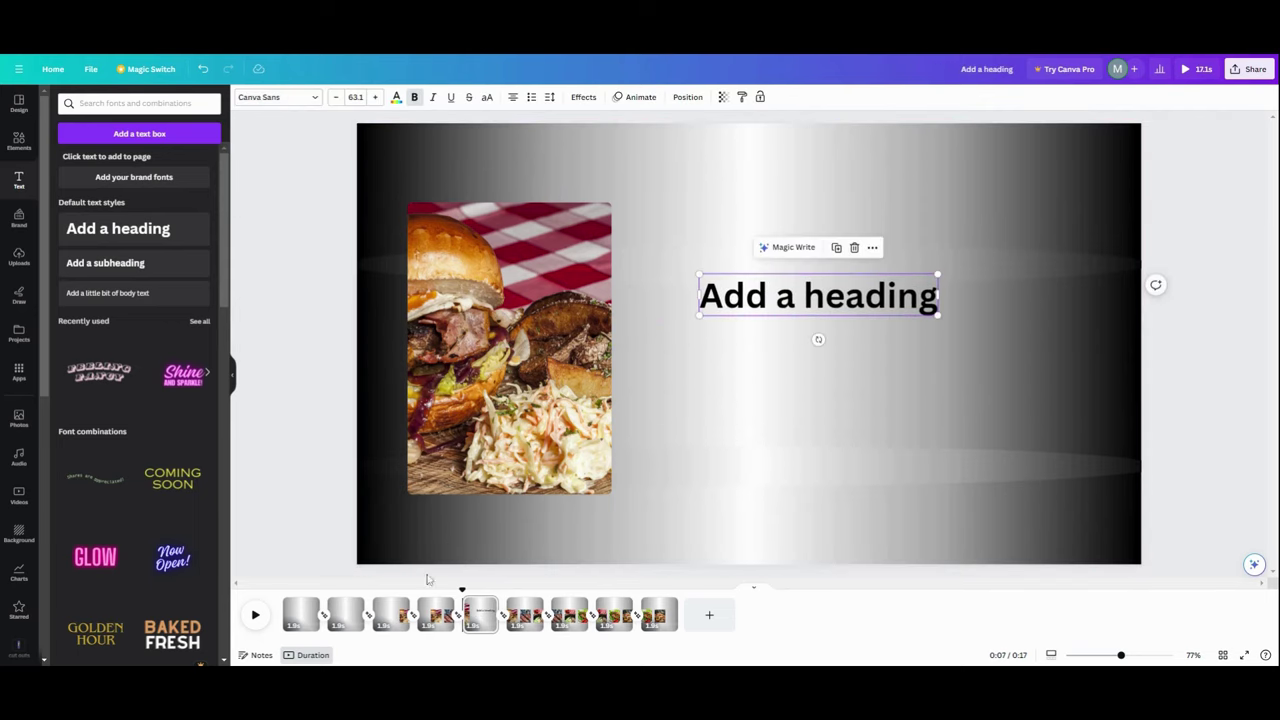
- Play the video from the fourth page to check how the burger photo enlarges and the heading appears
left_click(432, 624)
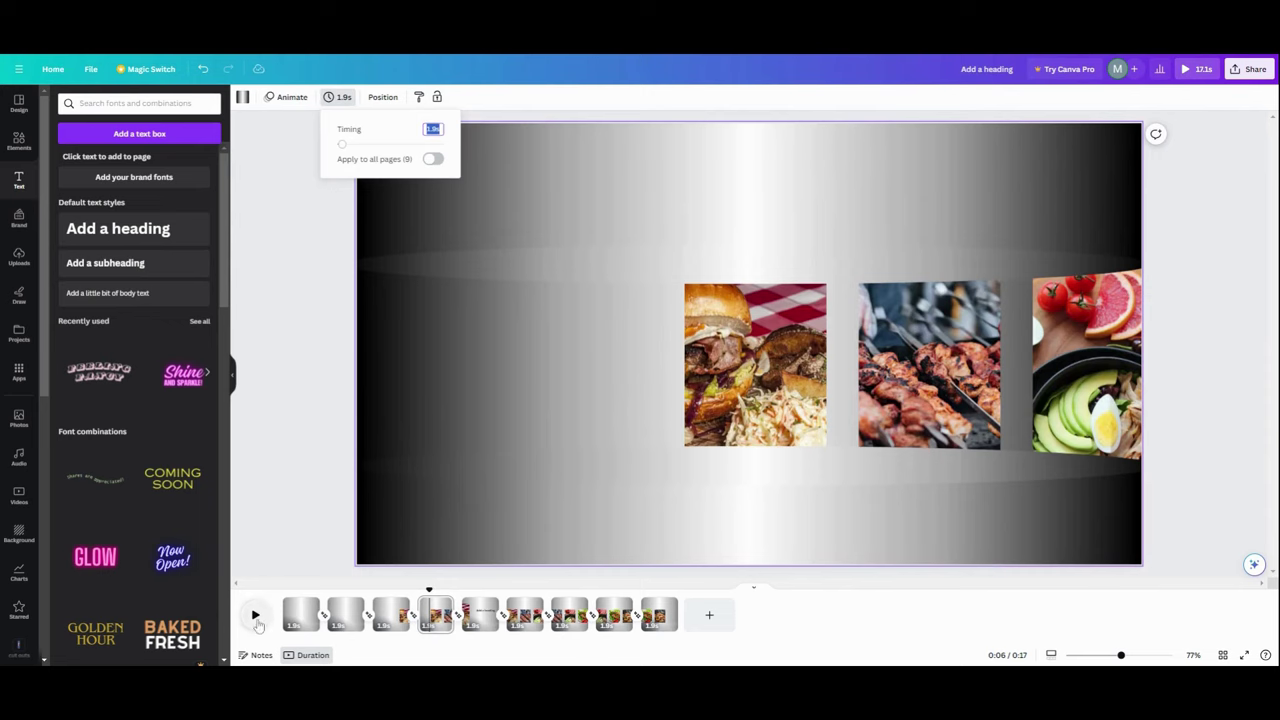
left_click(255, 615)
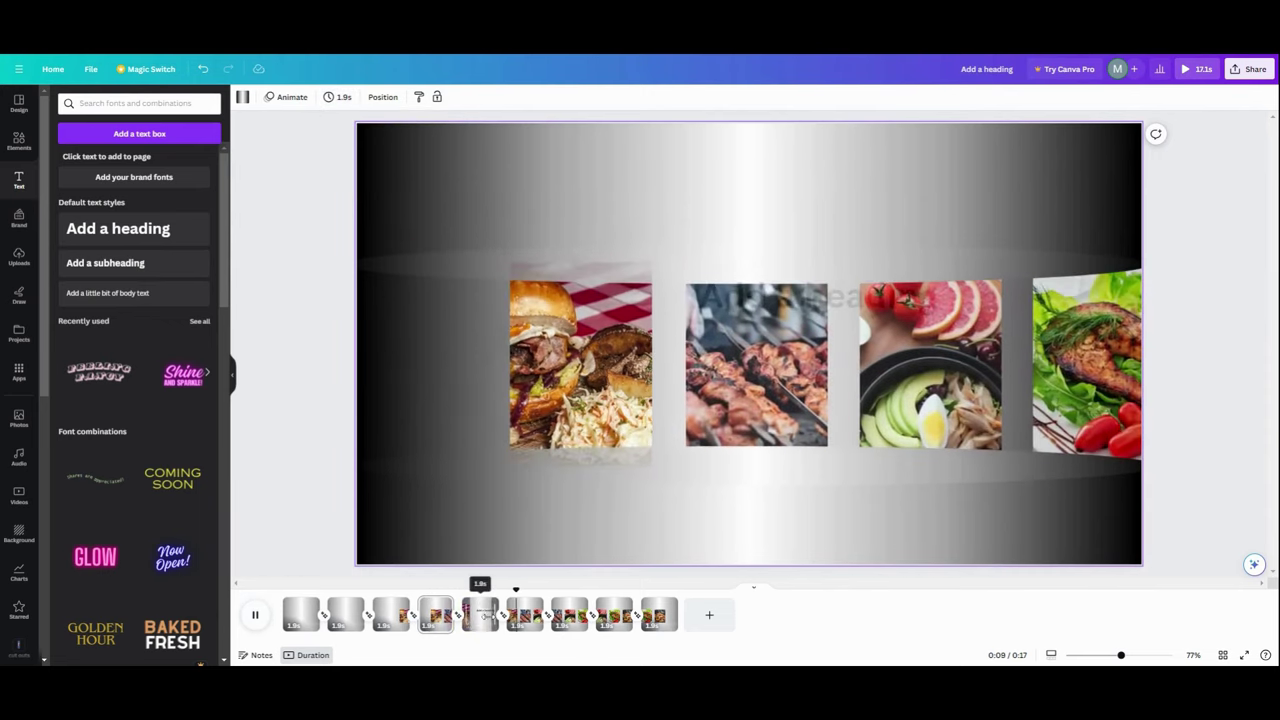
left_click(432, 625)
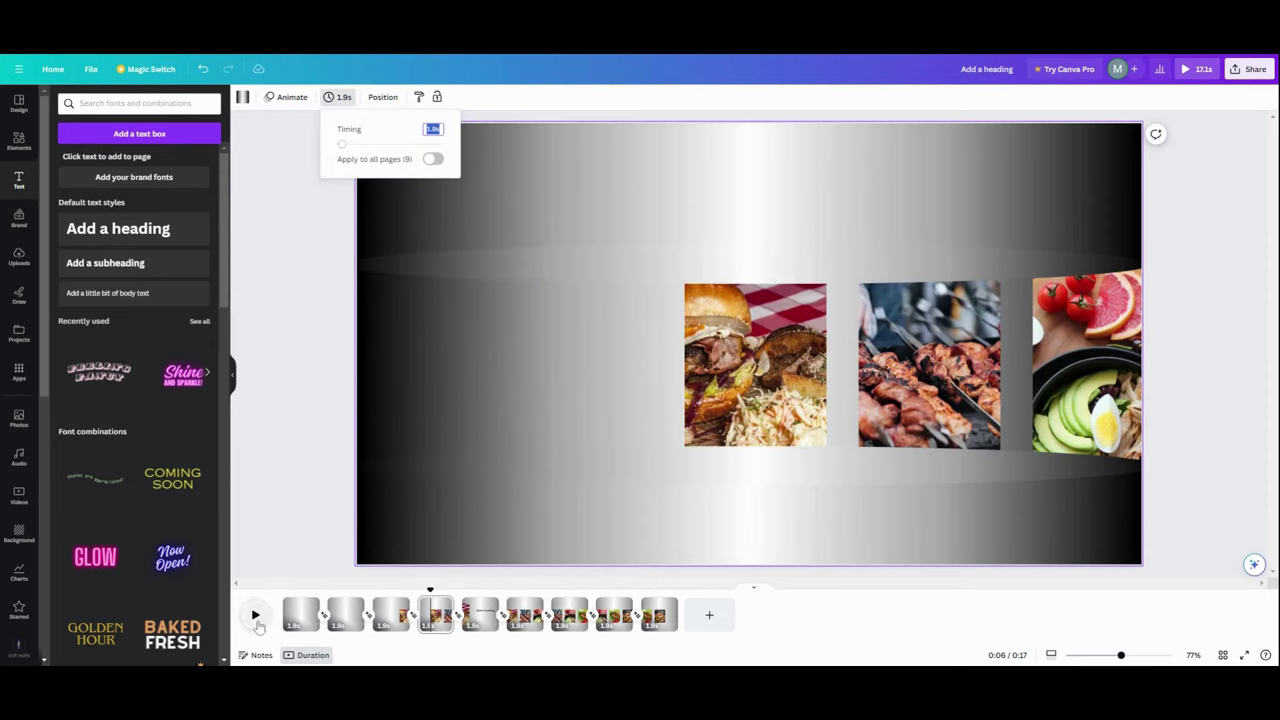
left_click(256, 617)
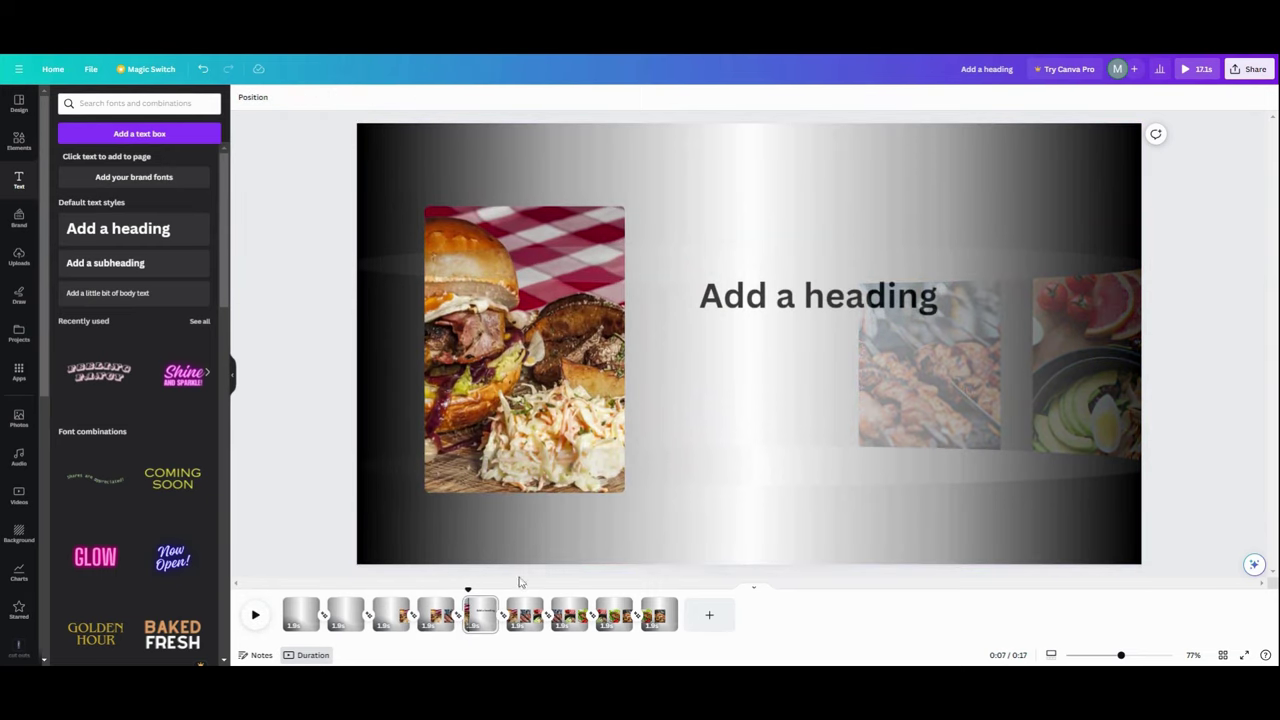
- Show the heading's timing on the fifth page and trim its start so it appears slightly after the page begins
left_click(484, 615)
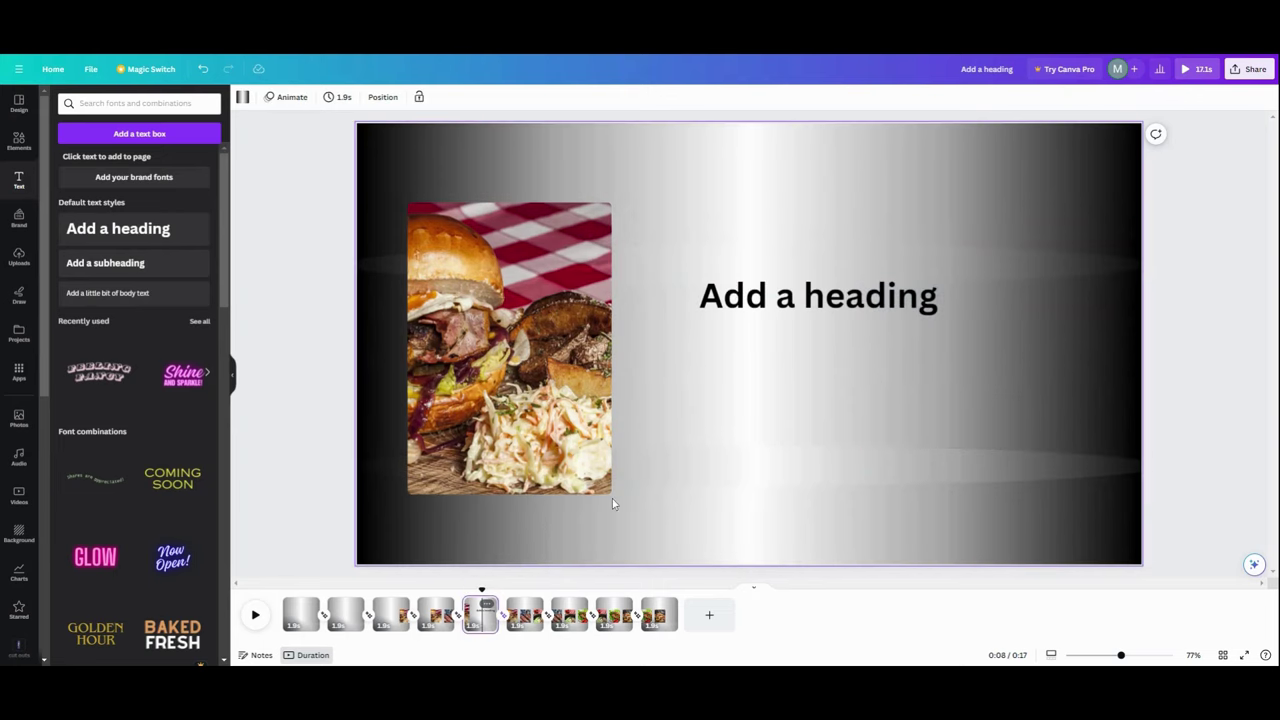
left_click(768, 314)
left_click(872, 248)
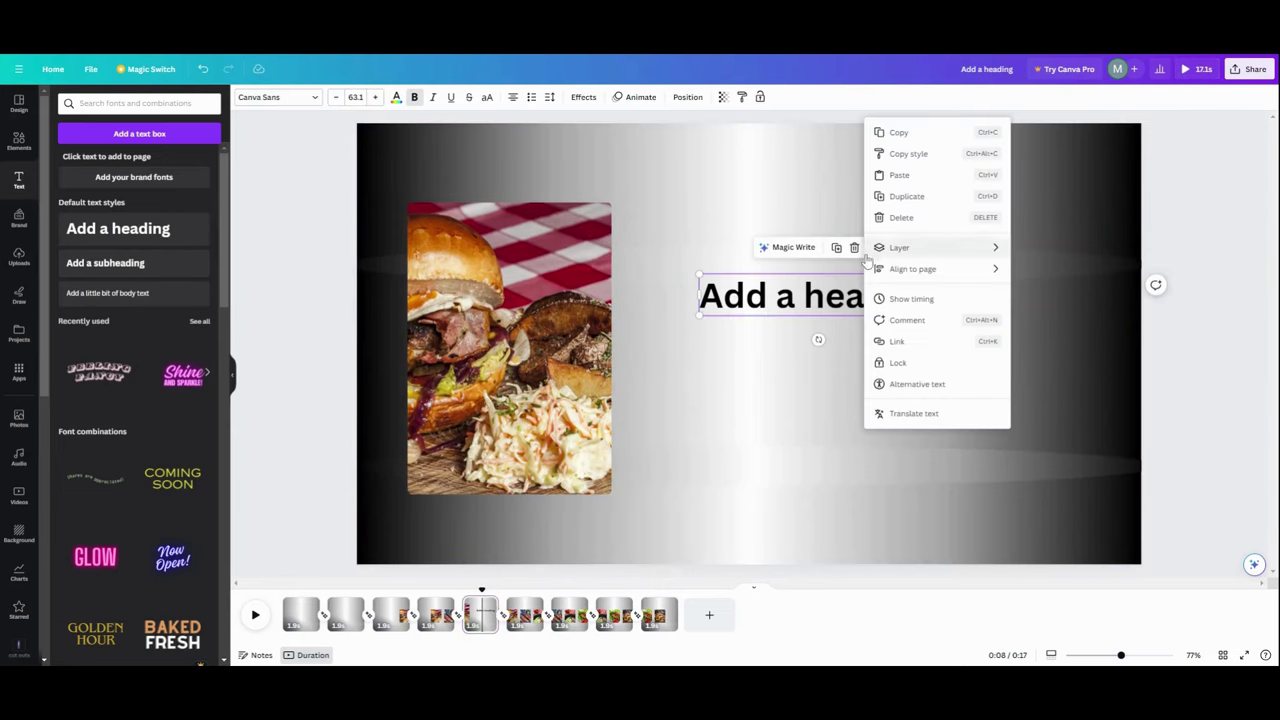
left_click(898, 298)
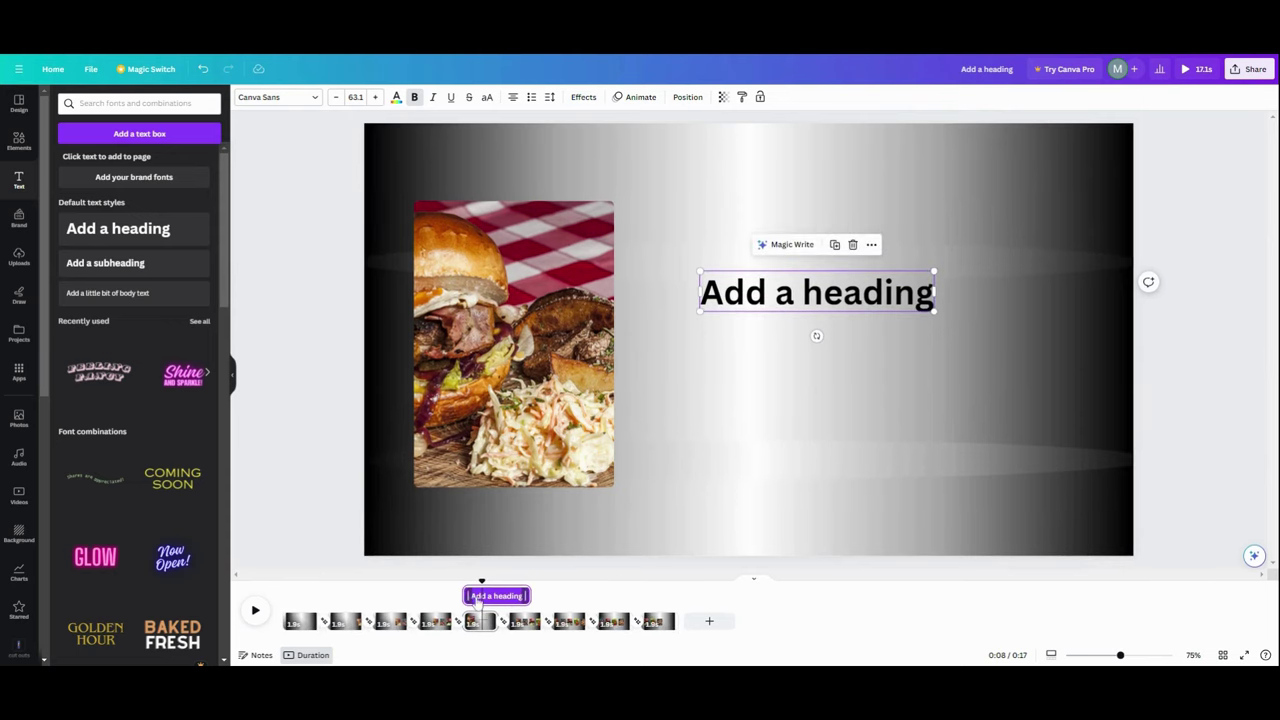
left_click_drag(475, 599, 479, 597)
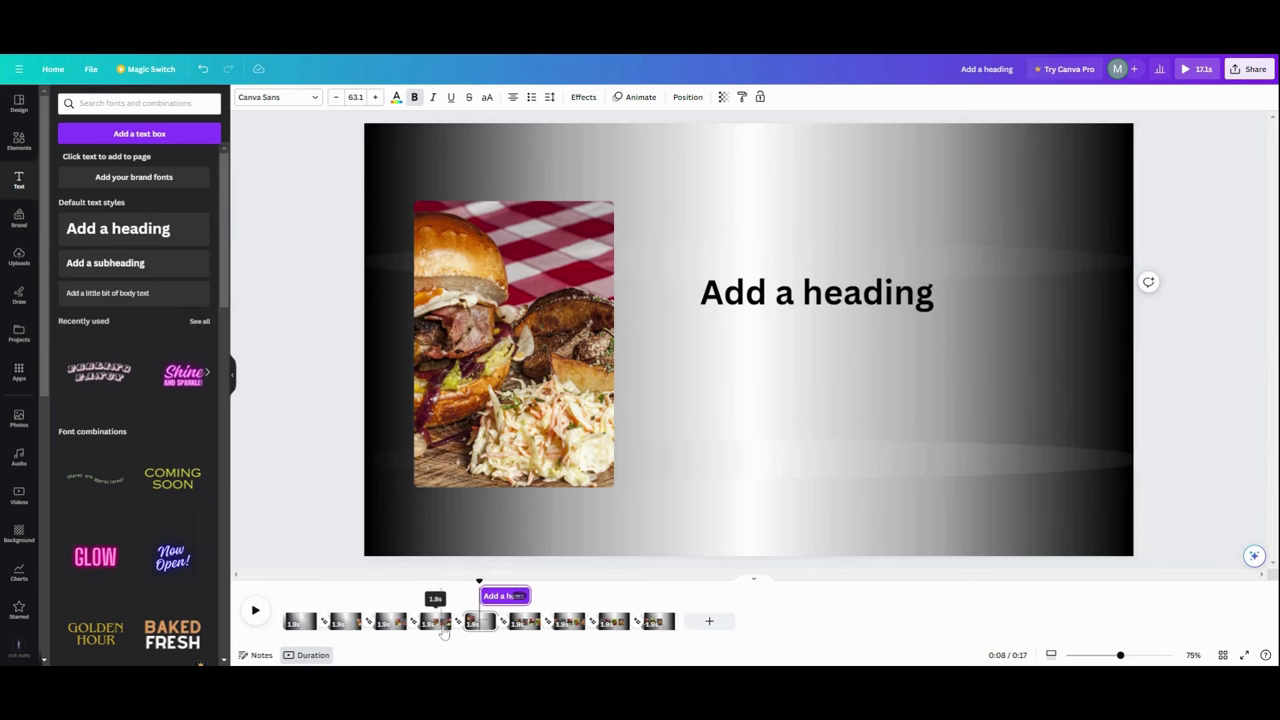
- Preview from the fourth page and trim the end of the heading's timing to a duration of 1.0 second
left_click(443, 622)
left_click(257, 618)
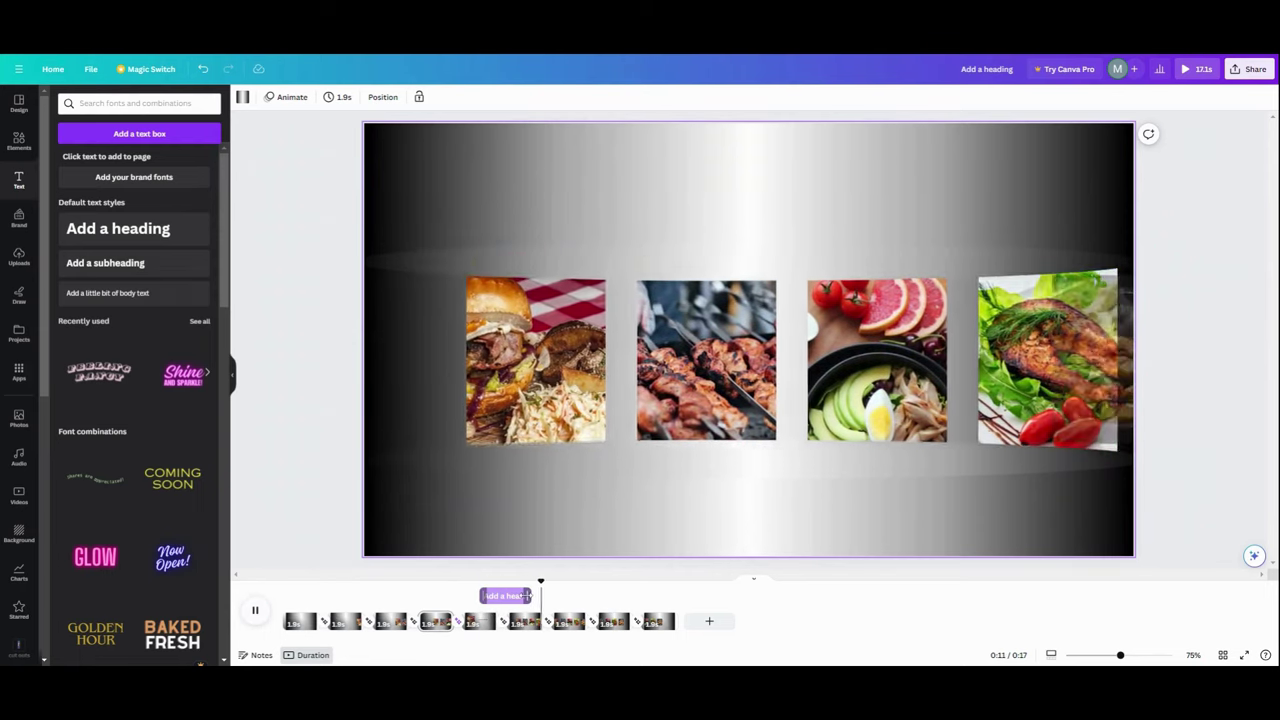
left_click(512, 596)
left_click_drag(522, 596, 507, 596)
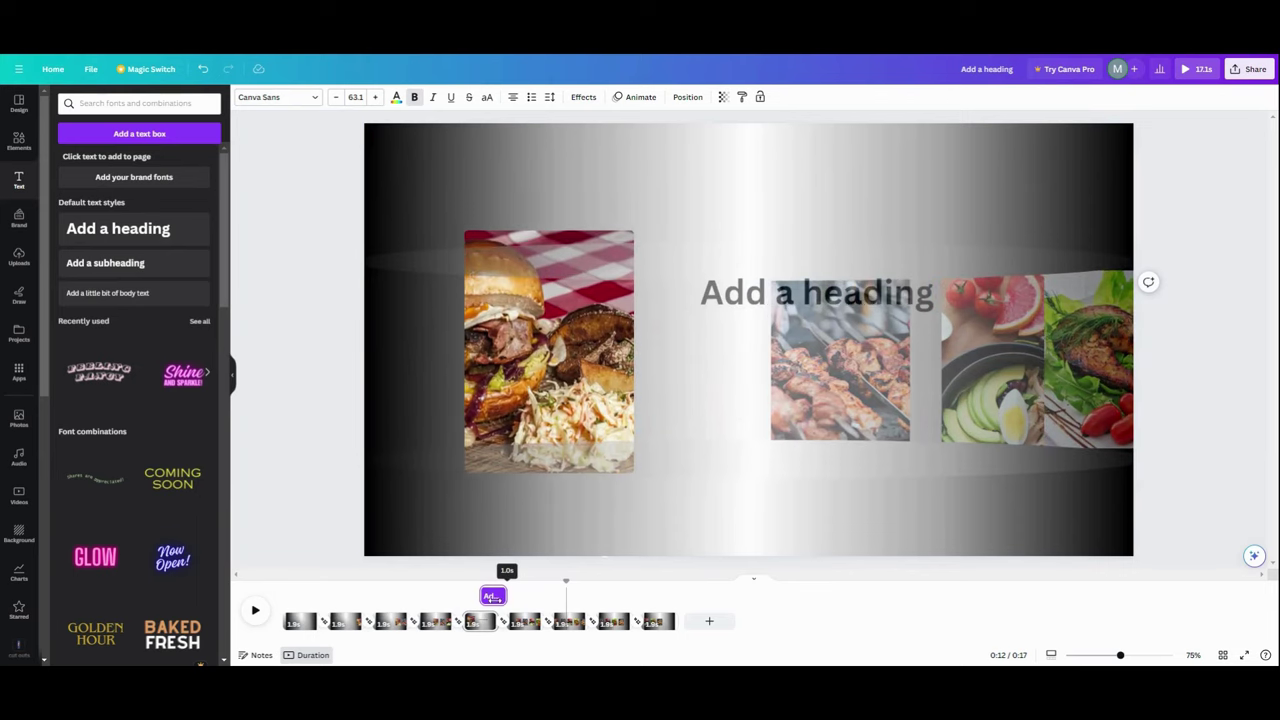
left_click(497, 598)
- Replay the video to check the heading's trimmed timing, and compare the fourth and fifth pages
left_click(477, 627)
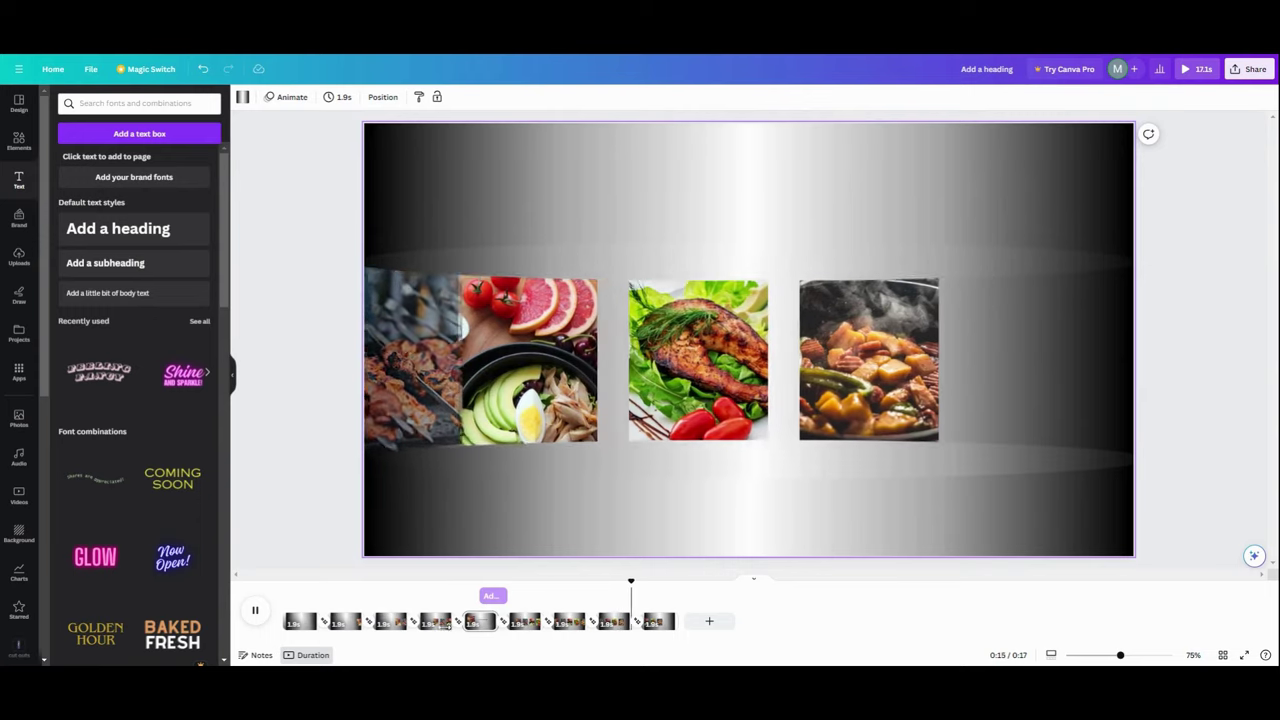
left_click(257, 612)
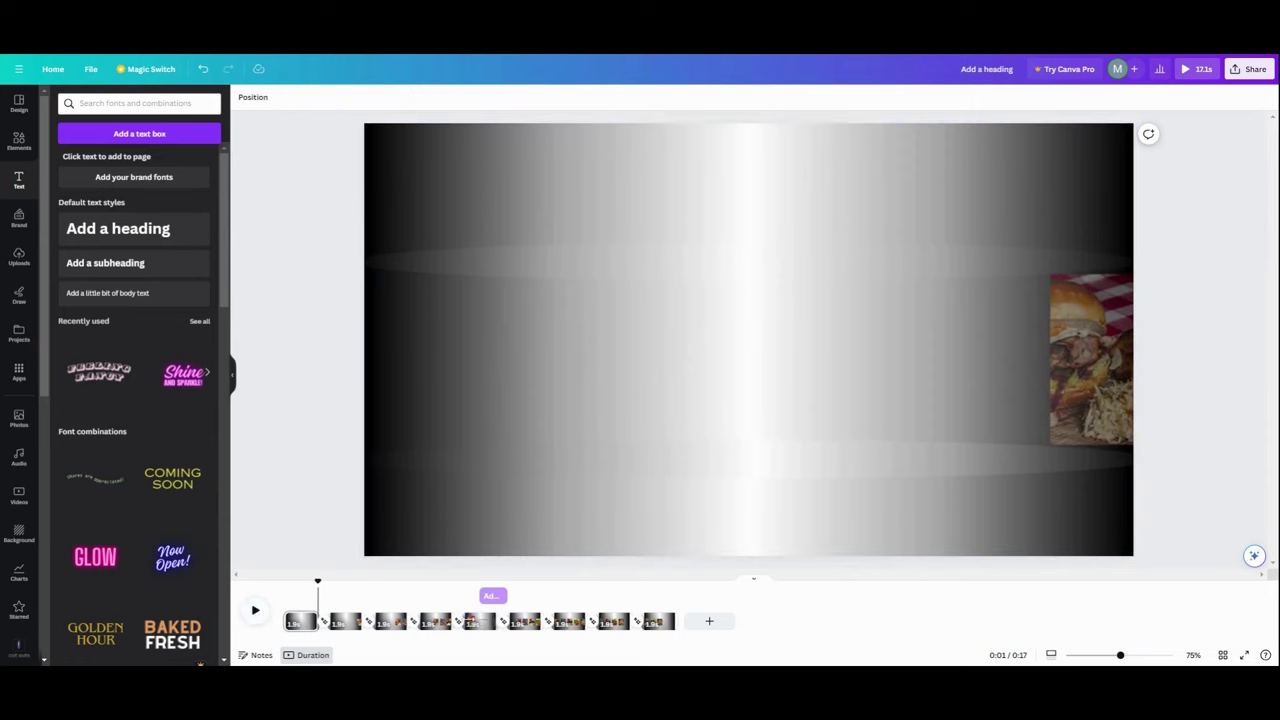
left_click(480, 625)
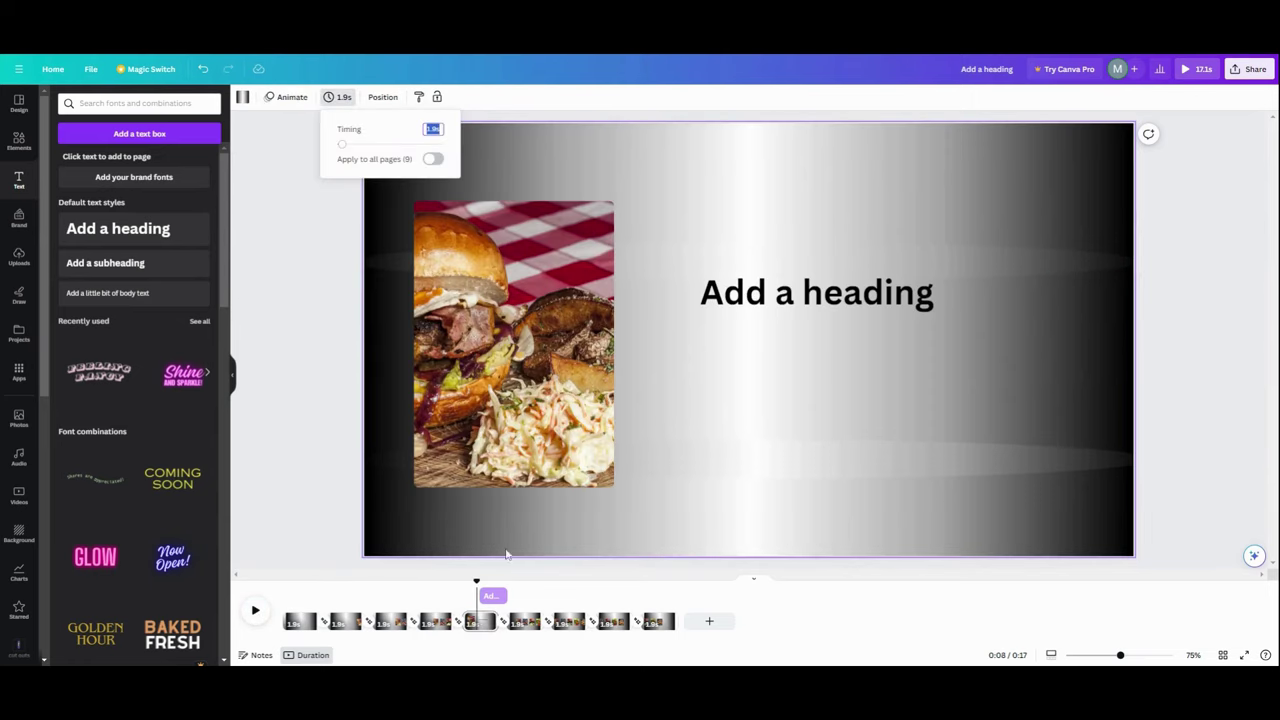
left_click(441, 624)
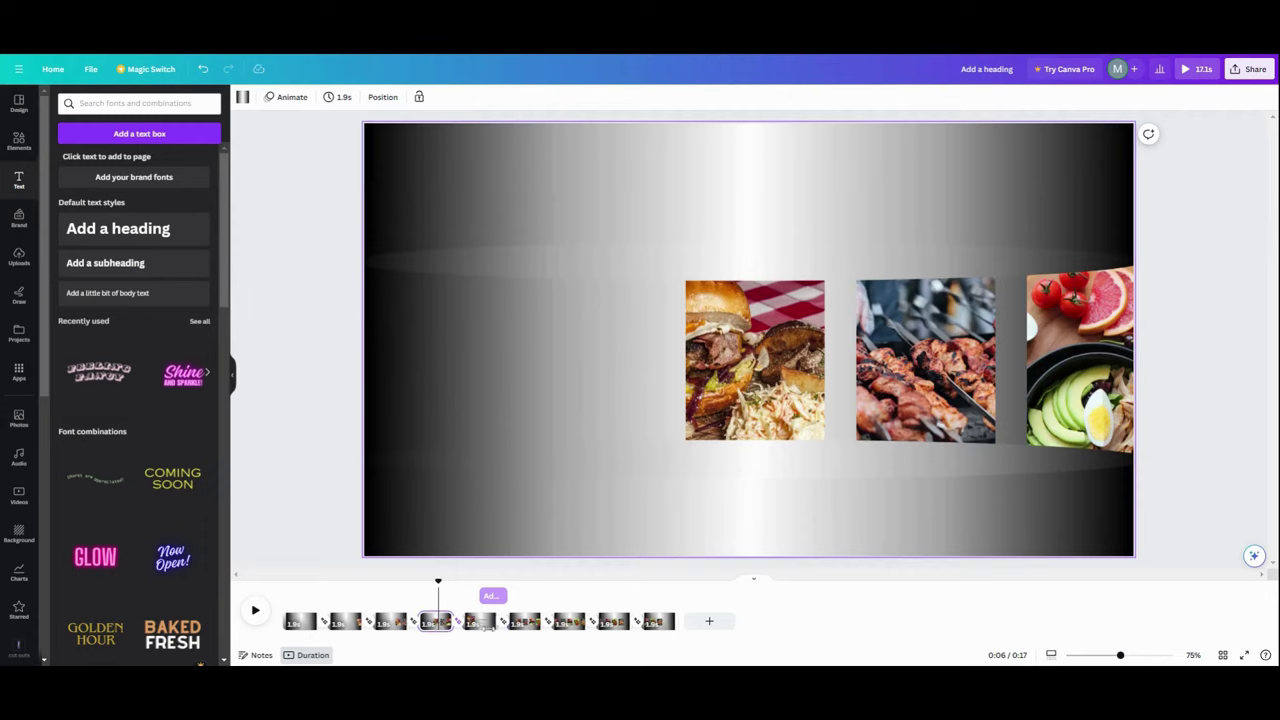
- Select the heading on the fifth page and hide its timing bar
left_click(482, 624)
left_click(564, 342)
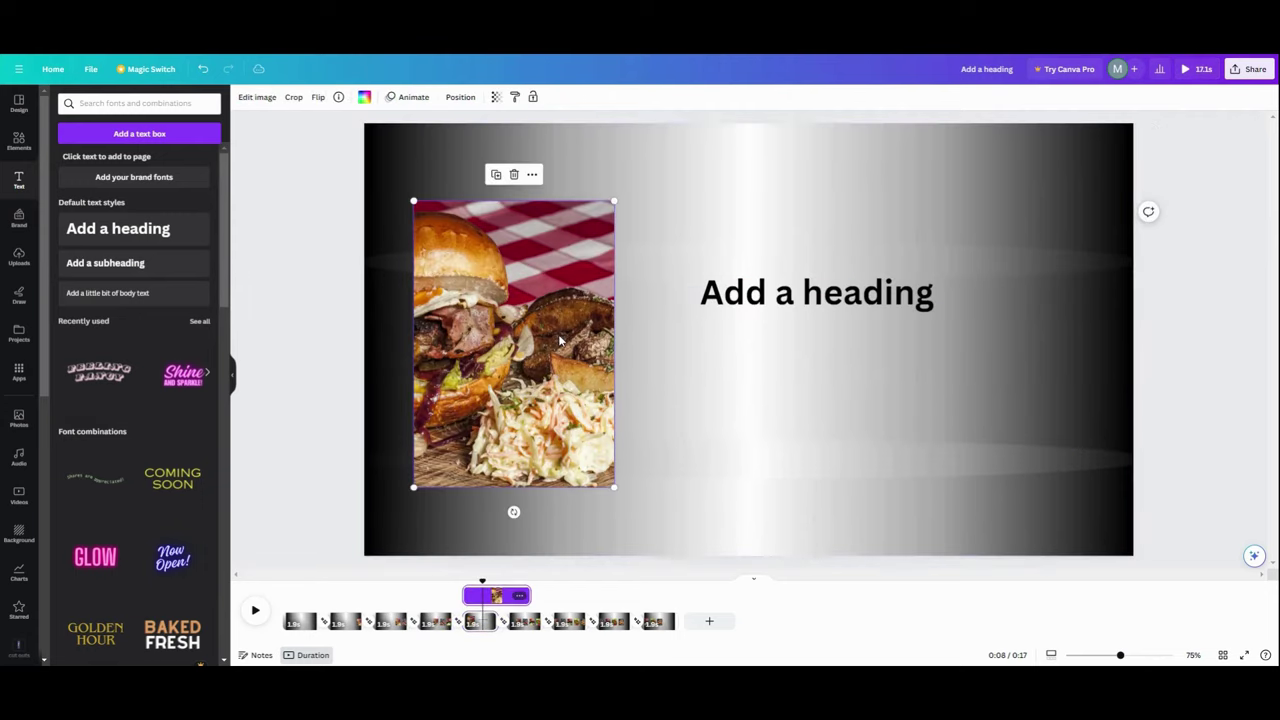
left_click(738, 300)
right_click(858, 297)
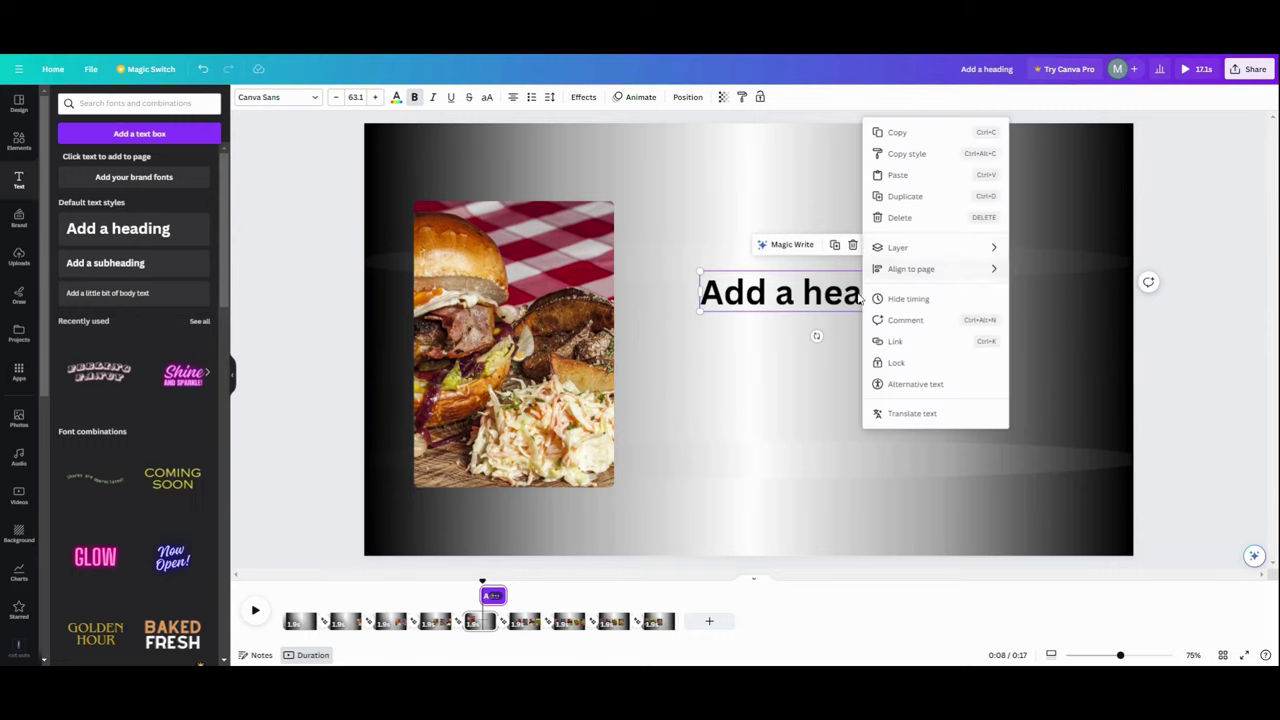
left_click(903, 298)
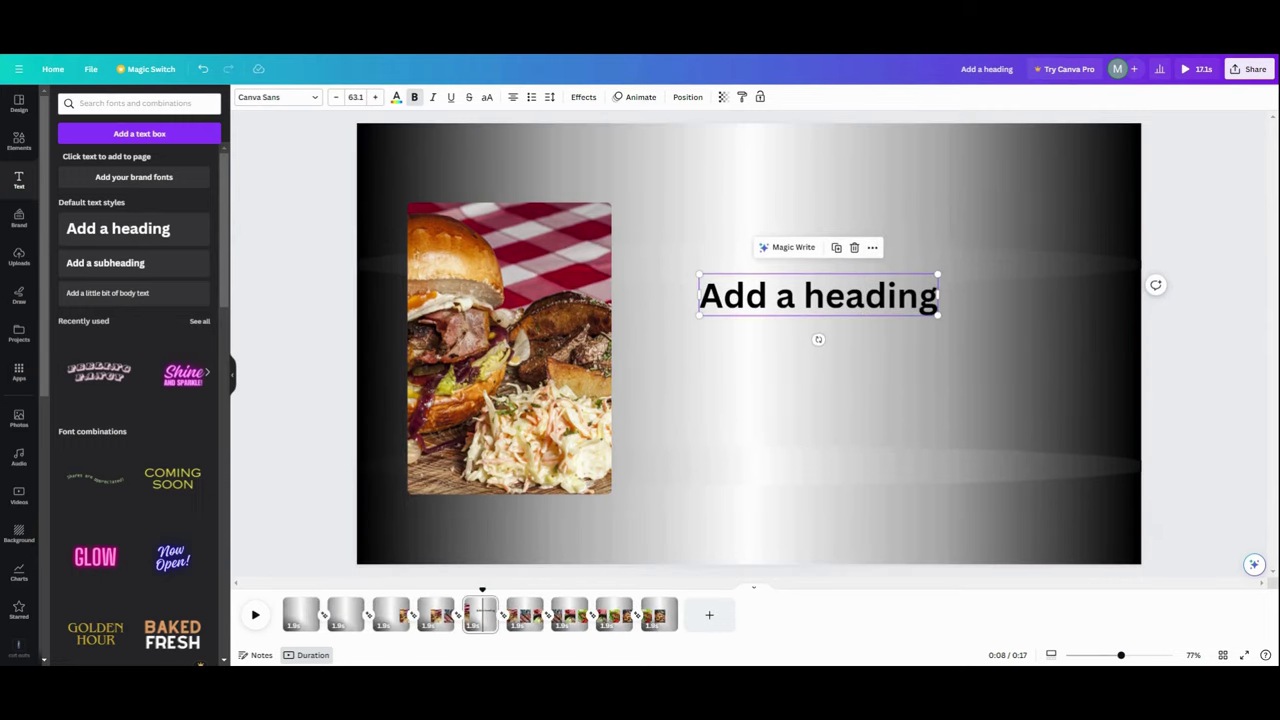
- Duplicate the fourth page again, placing the copy before the page with the enlarged burger photo
left_click(432, 620)
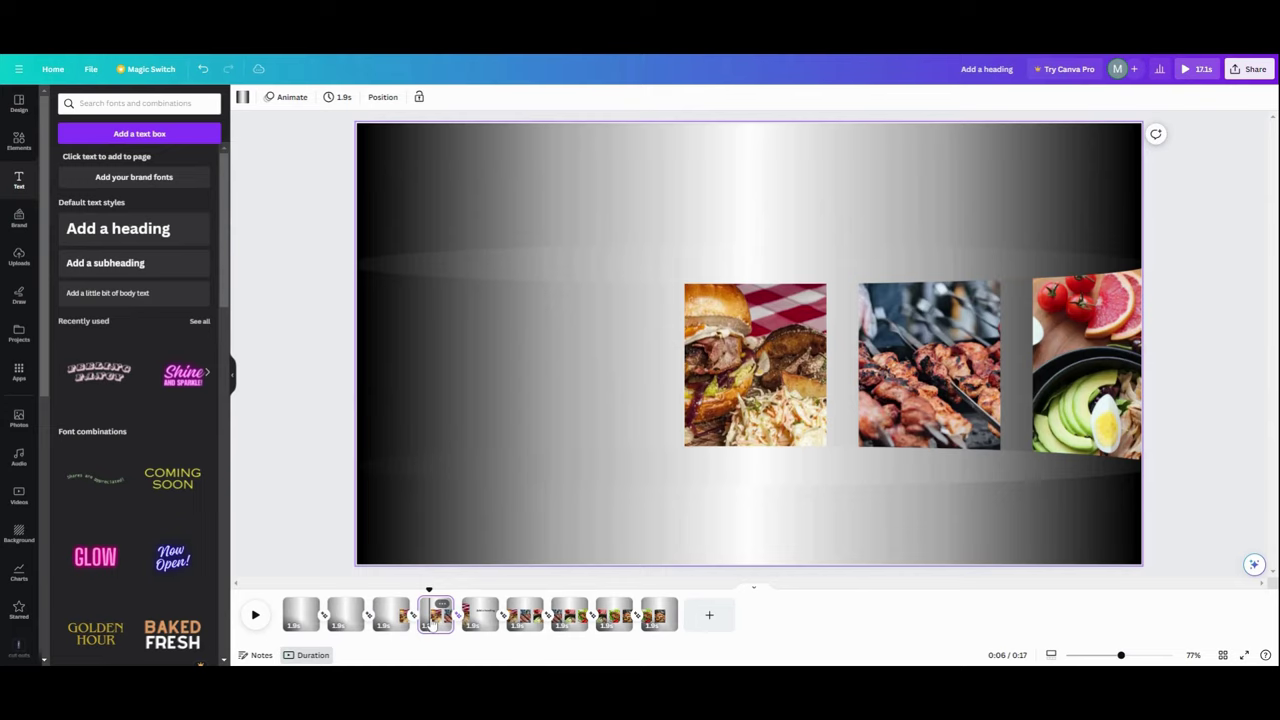
left_click(442, 605)
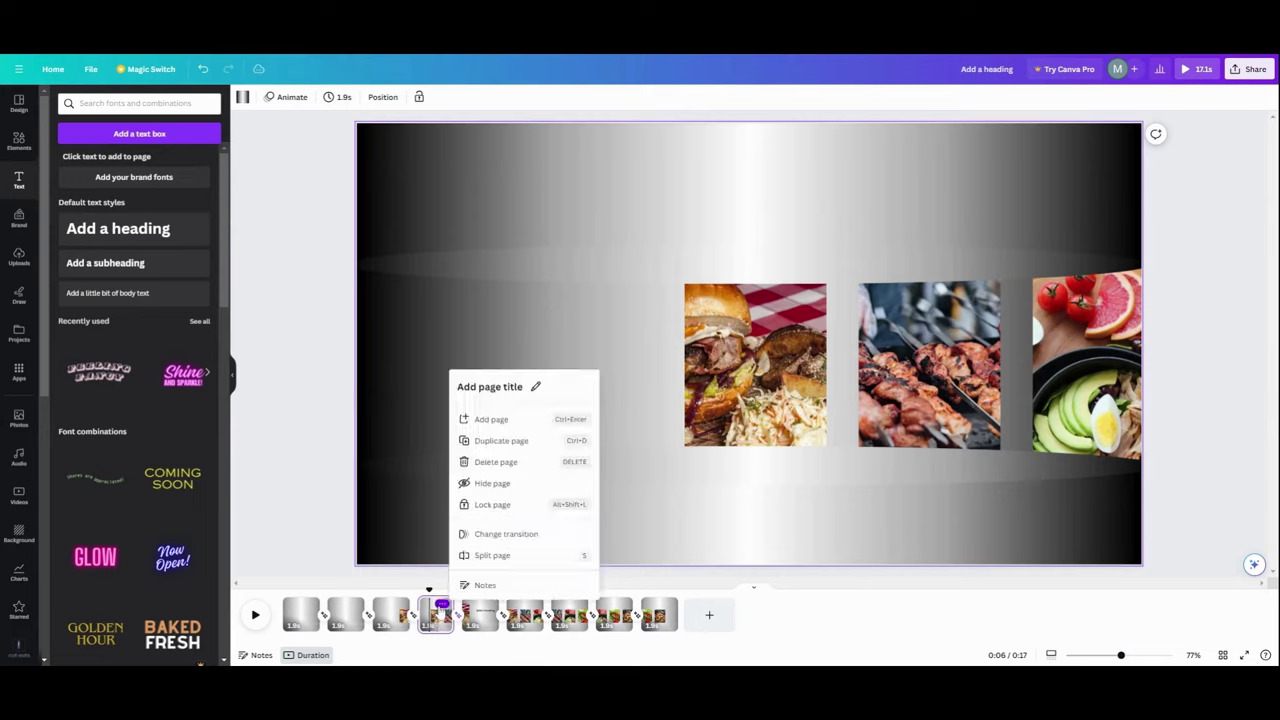
left_click(493, 446)
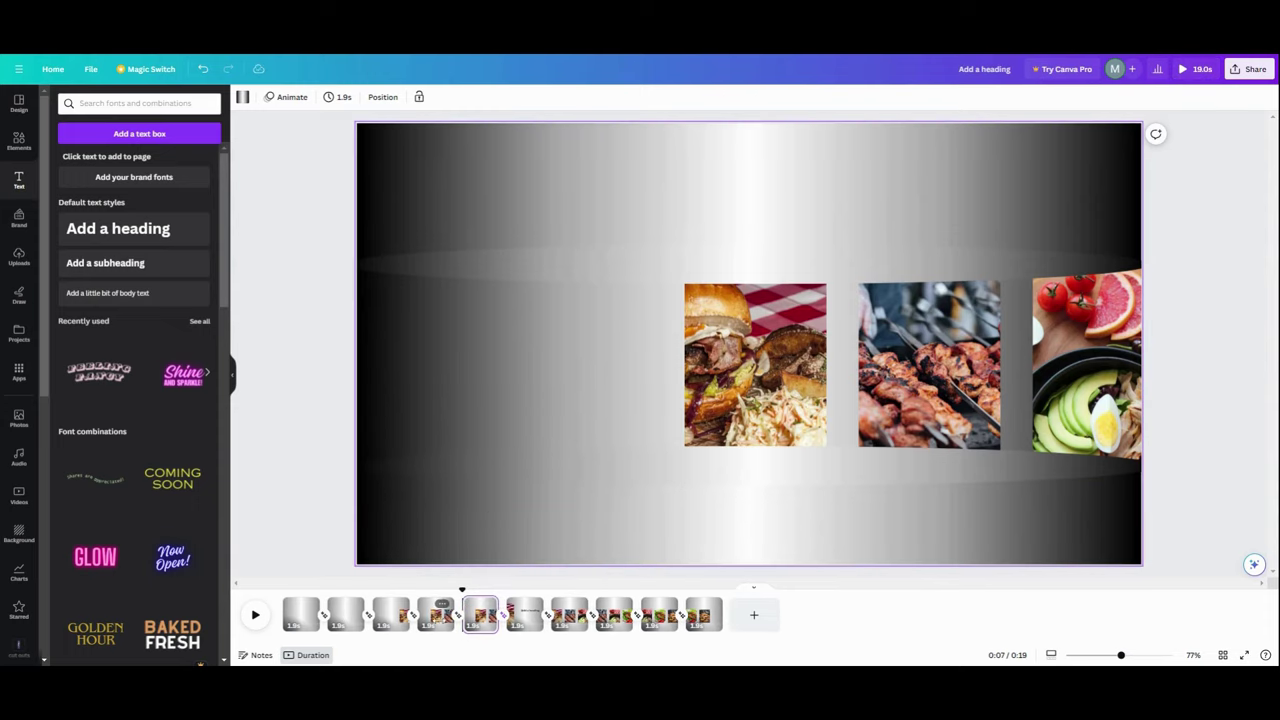
- Move the duplicated page to just after the enlarged burger page and preview the sequence from the fourth page
left_click_drag(481, 618, 553, 617)
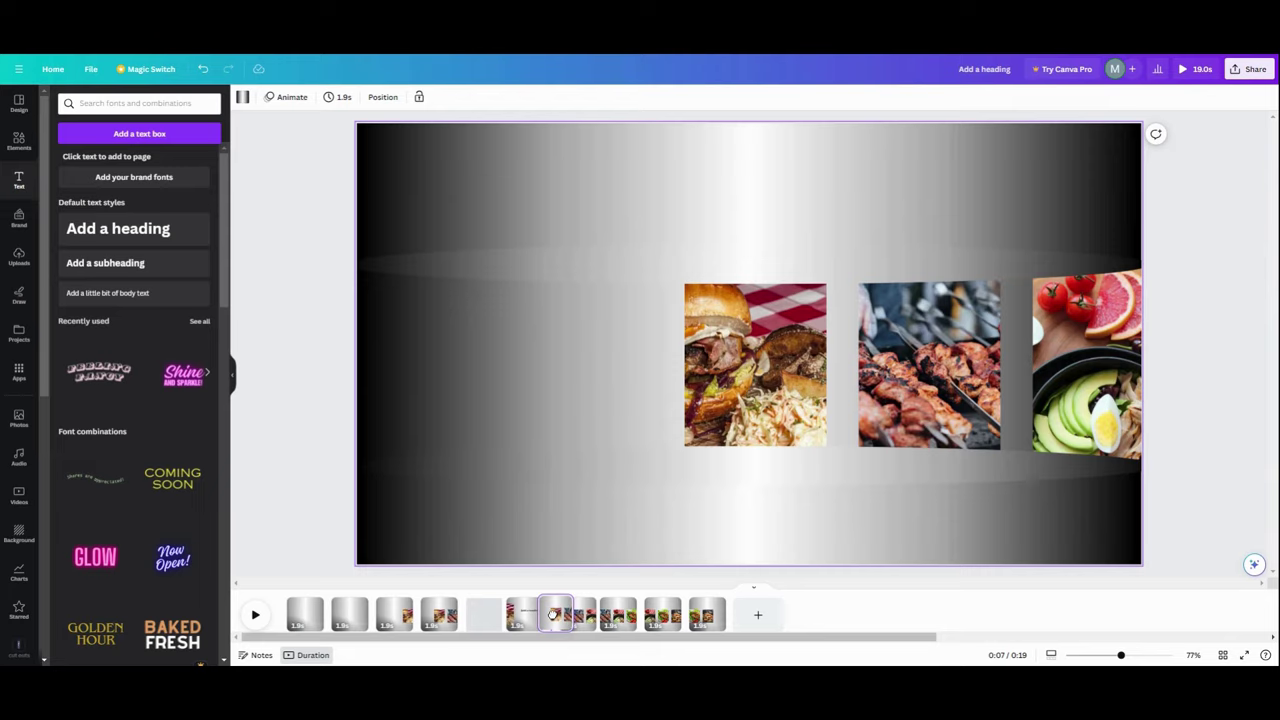
left_click_drag(555, 617, 486, 625)
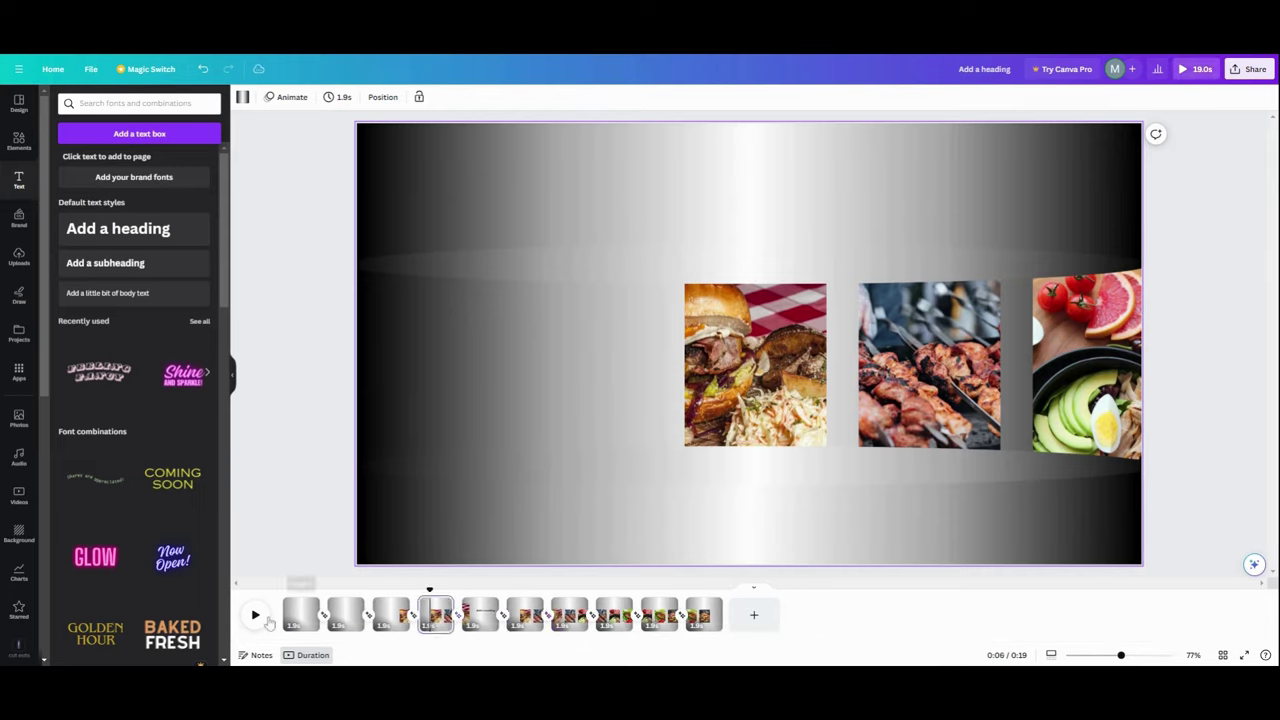
left_click(255, 615)
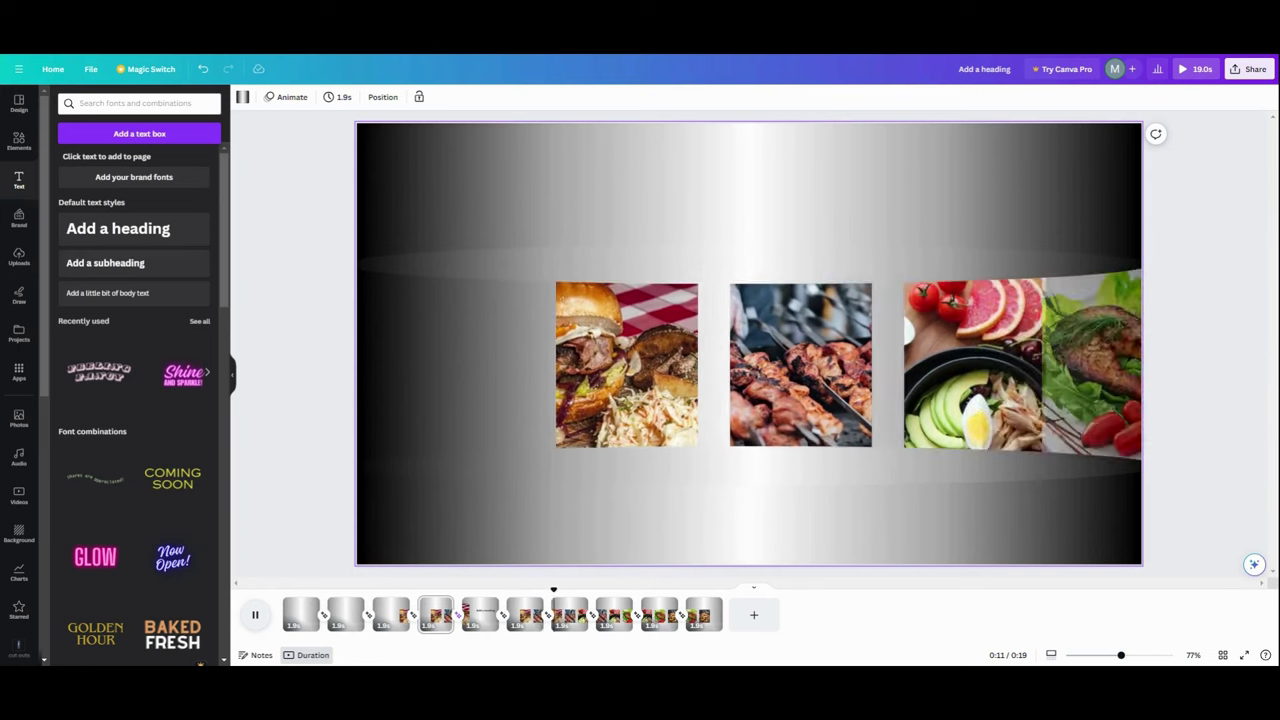
left_click(256, 616)
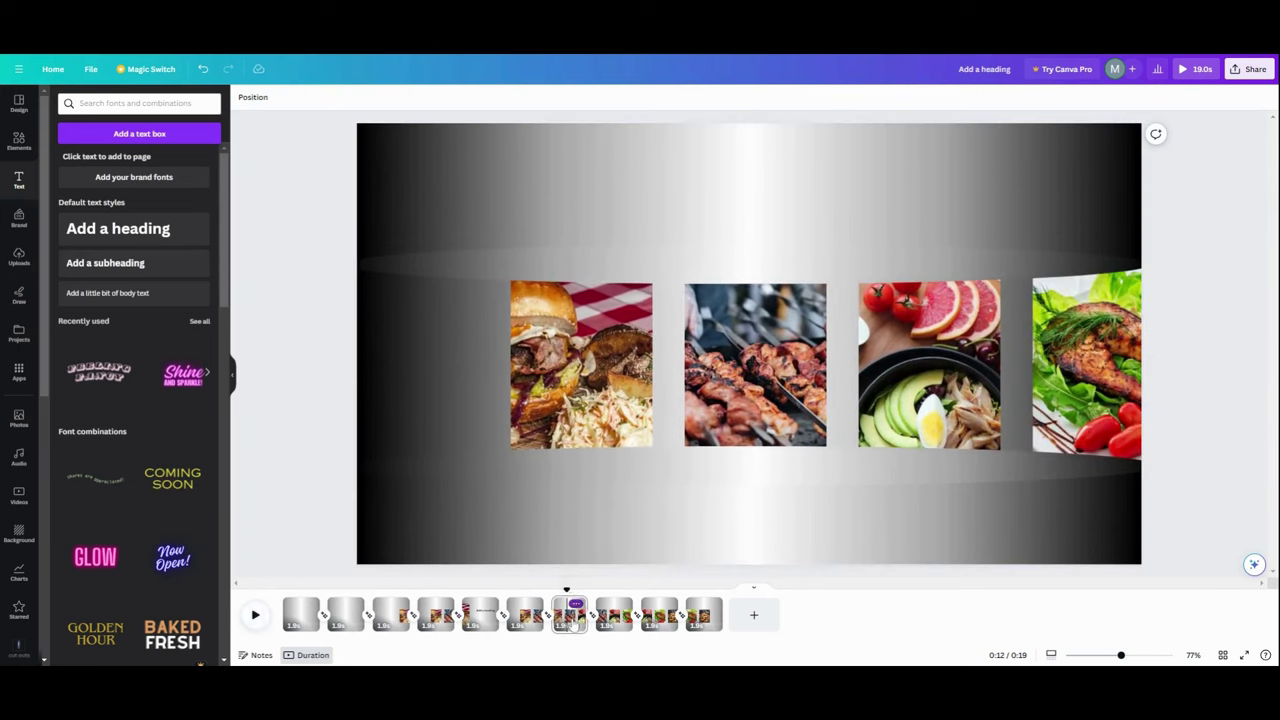
- Duplicate the seventh page, where the kebab photo sits at the centre of the carousel
left_click(573, 618)
left_click(576, 606)
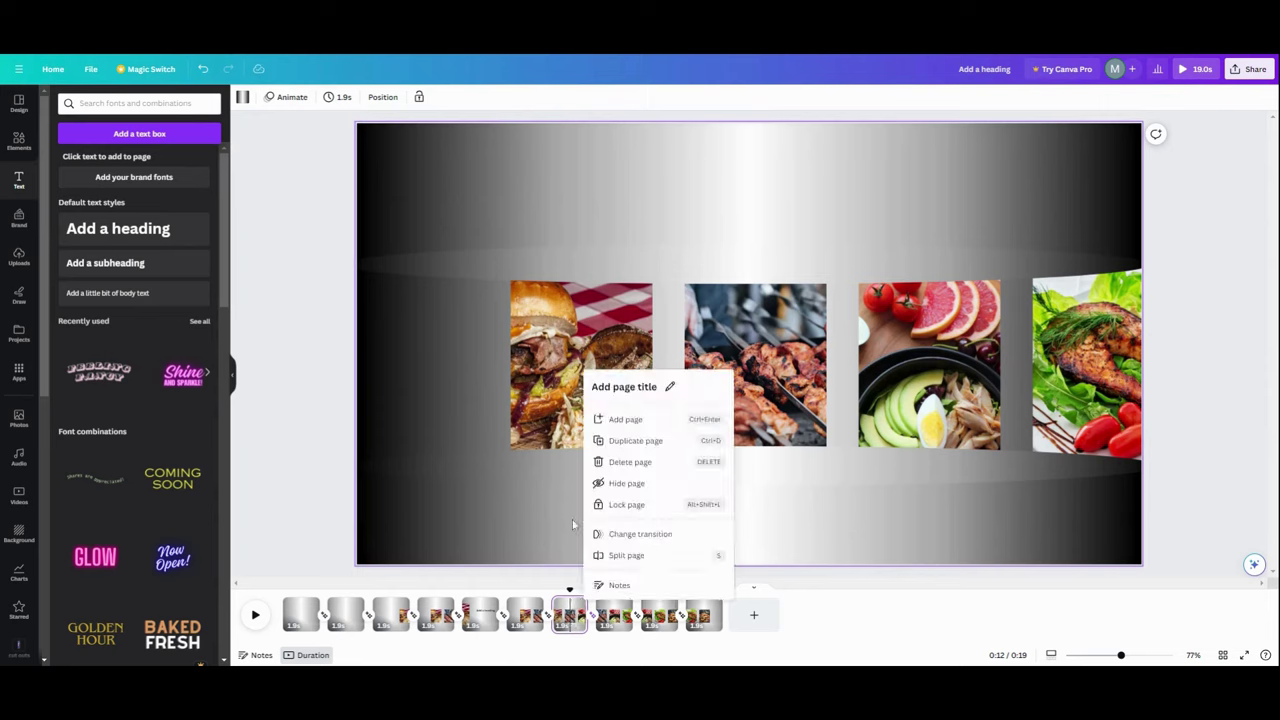
left_click(632, 443)
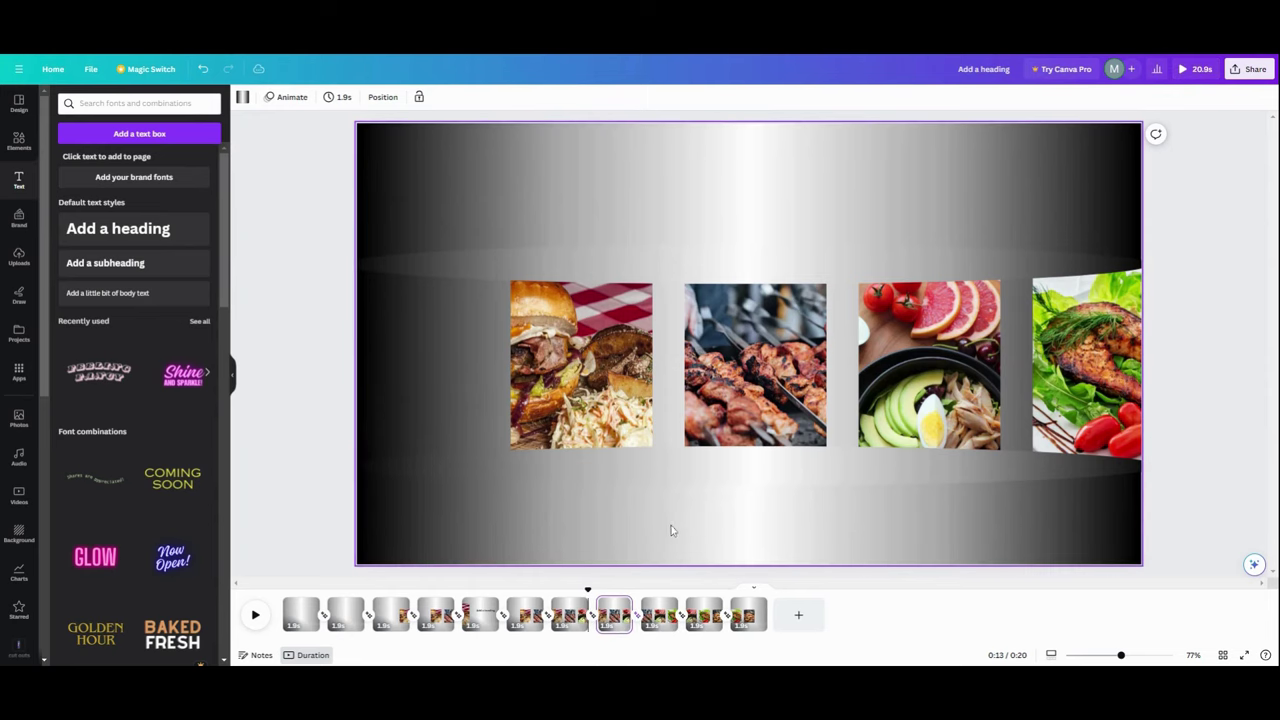
- On the duplicated page, set the transparency of the burger, salad bowl and grilled chicken photos to 0
left_click(755, 415)
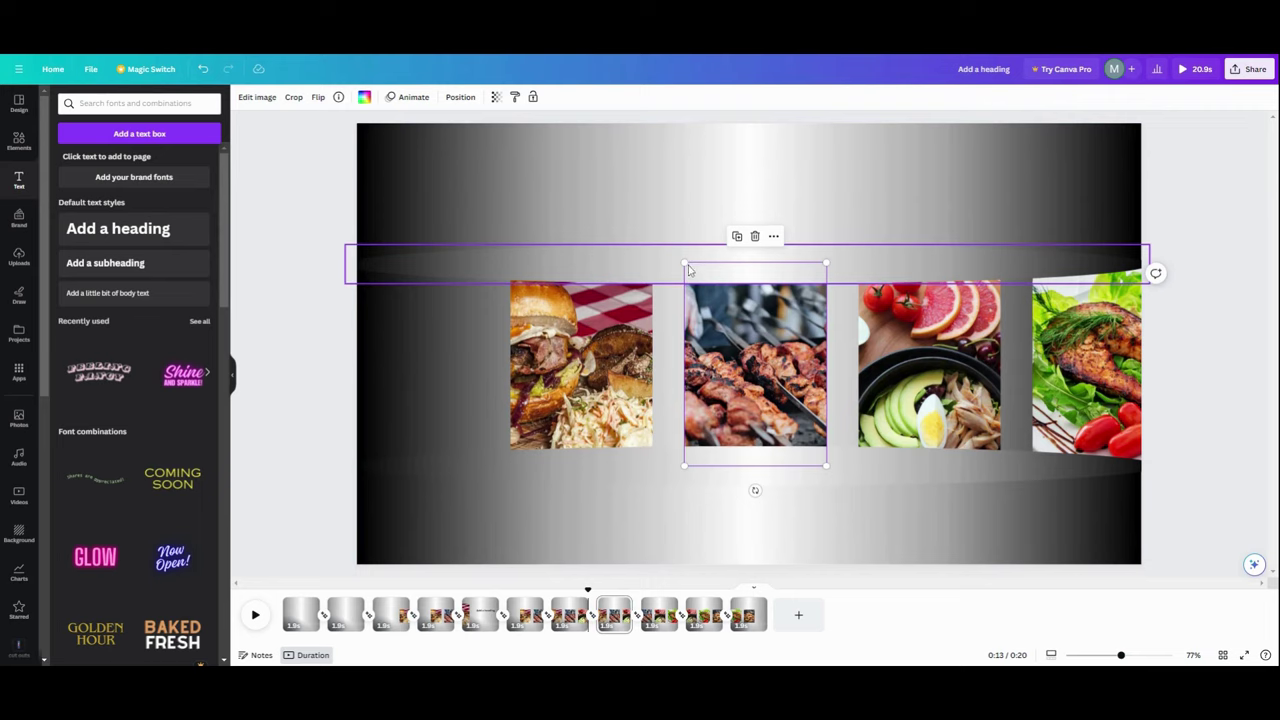
left_click(548, 295)
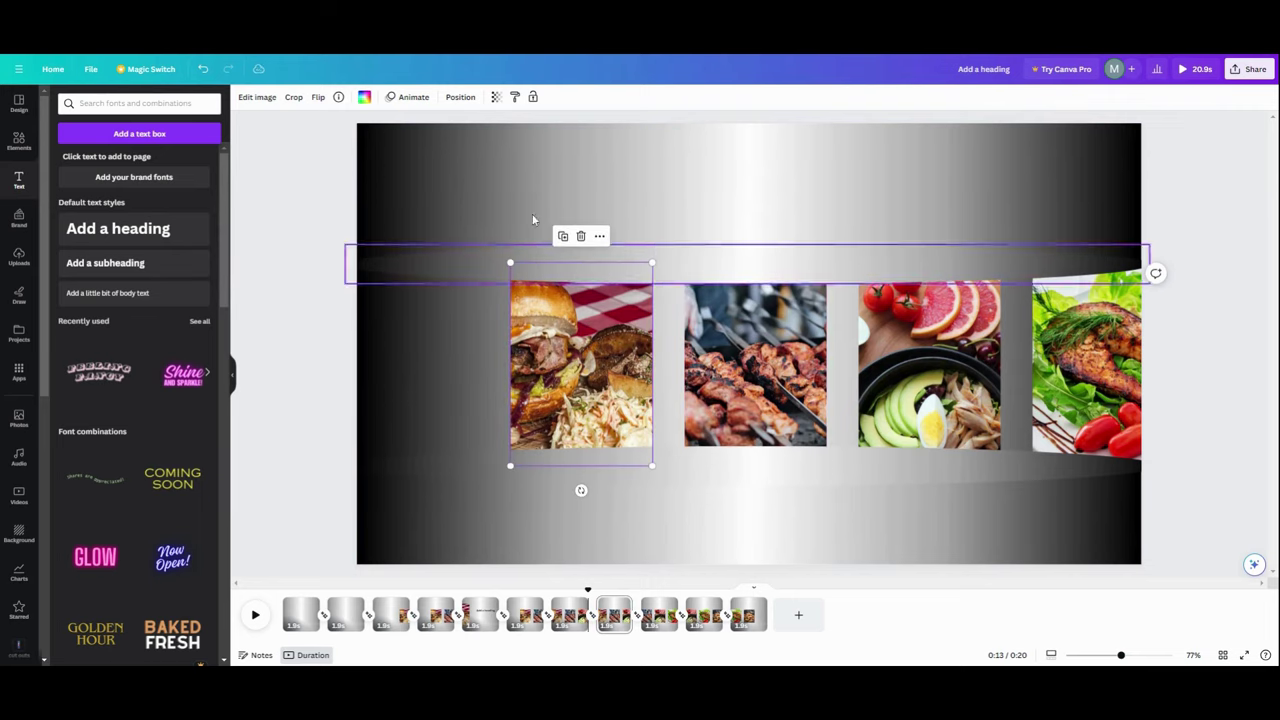
left_click(495, 96)
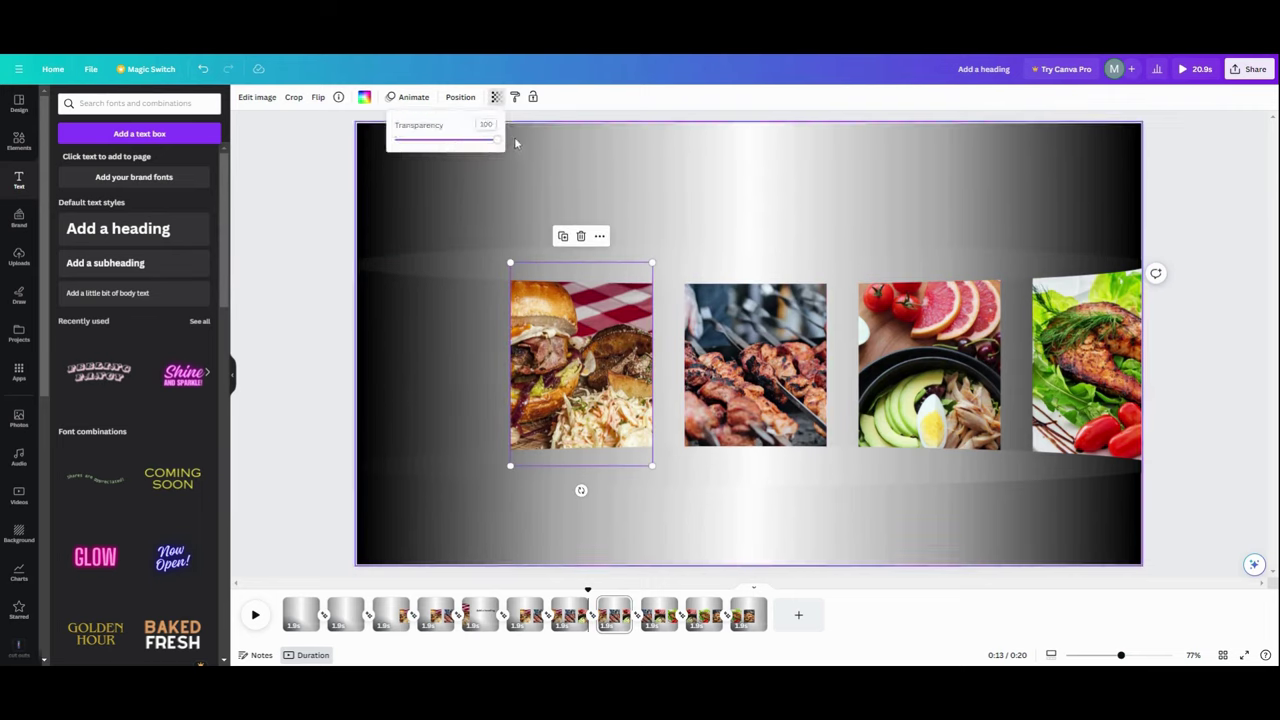
left_click_drag(494, 139, 395, 139)
left_click(894, 352)
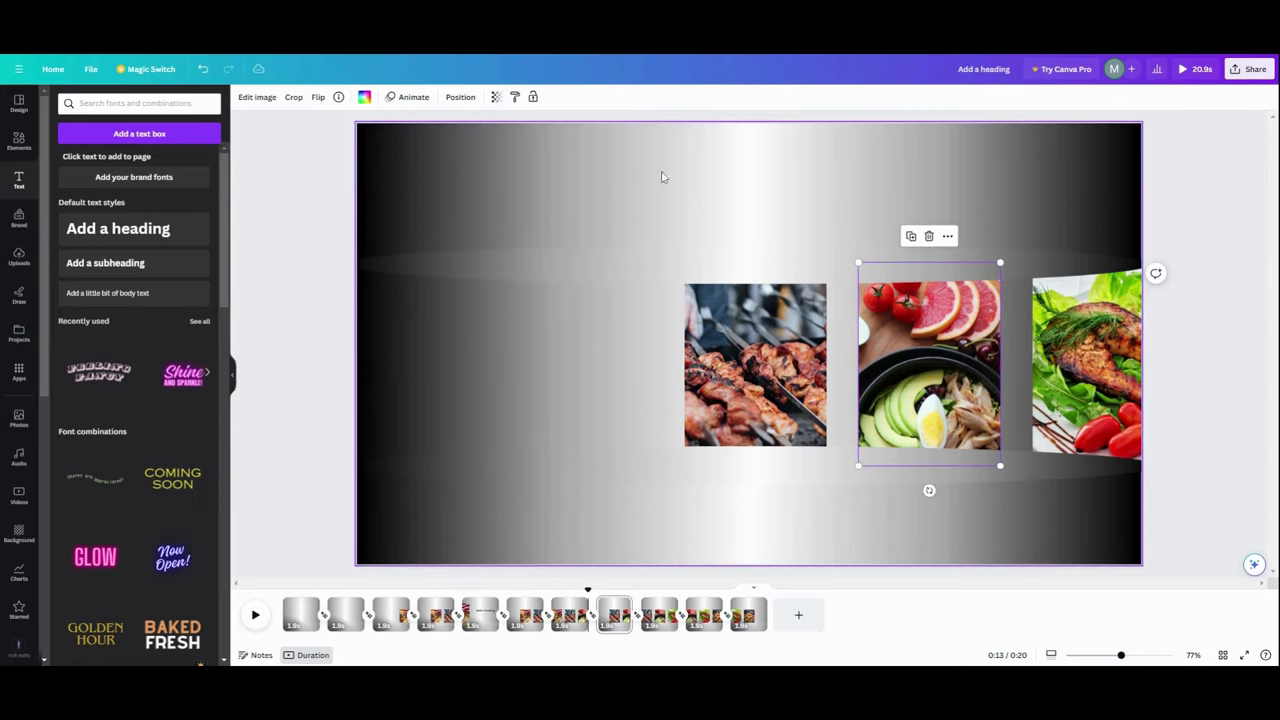
left_click(495, 96)
left_click_drag(494, 139, 393, 139)
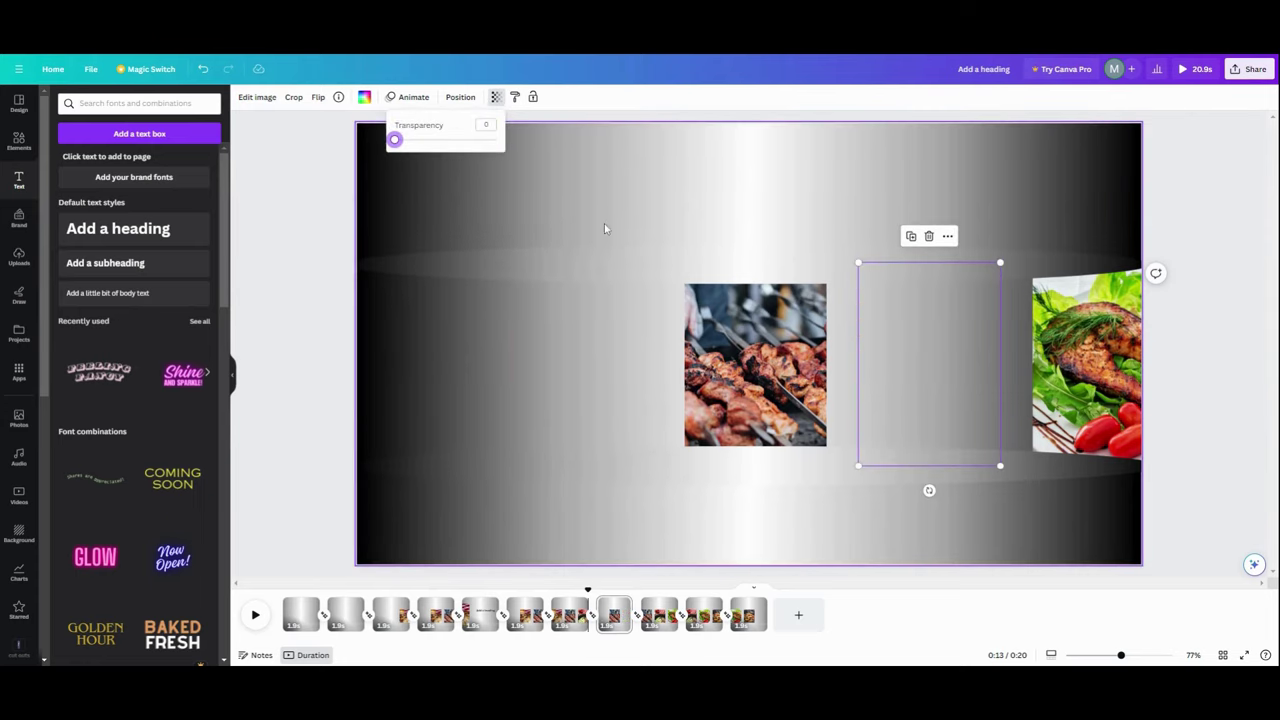
left_click(1085, 360)
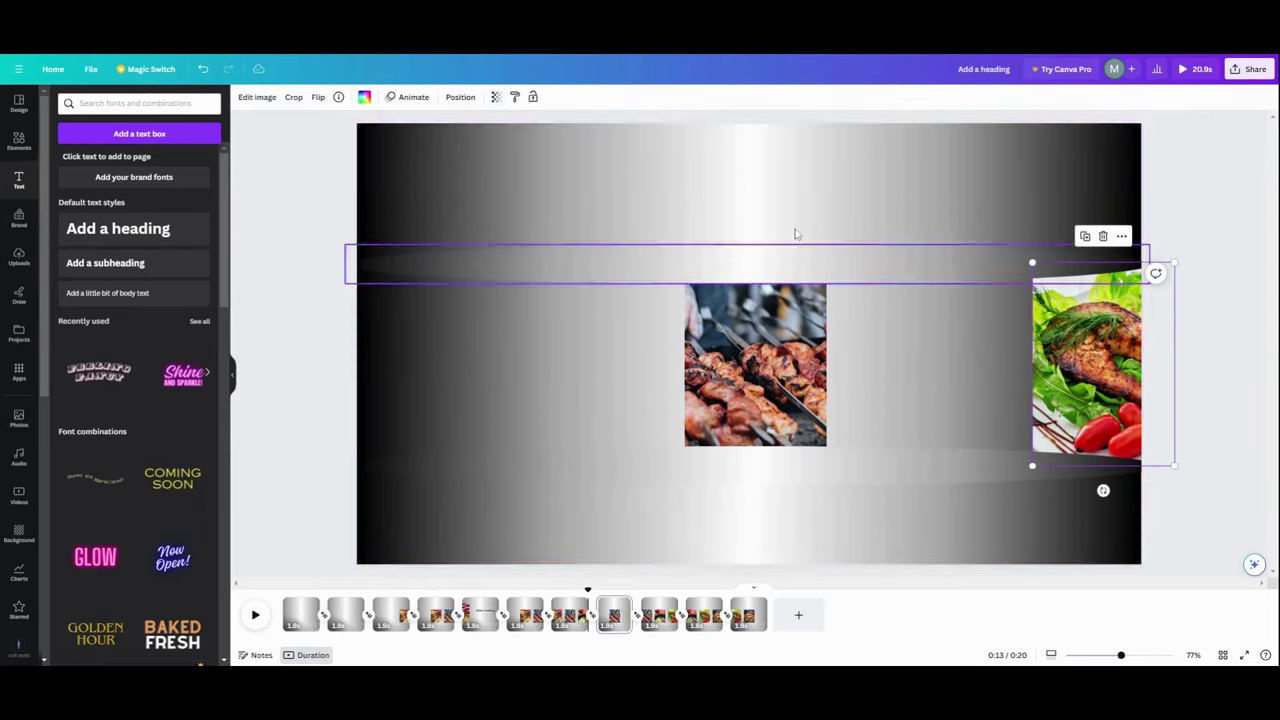
left_click(495, 96)
left_click_drag(494, 139, 395, 139)
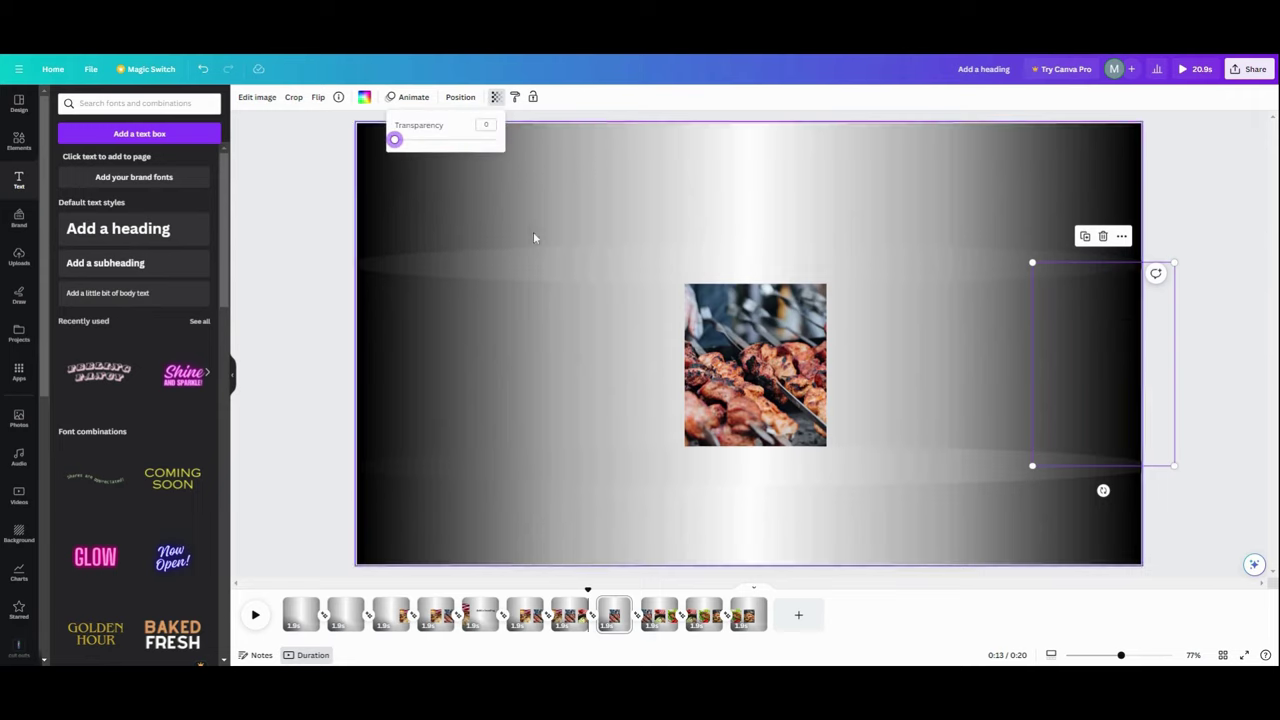
- Move the kebab photo to the page's left half and bring its layer above both ellipse shapes
left_click(778, 344)
left_click_drag(778, 344, 532, 340)
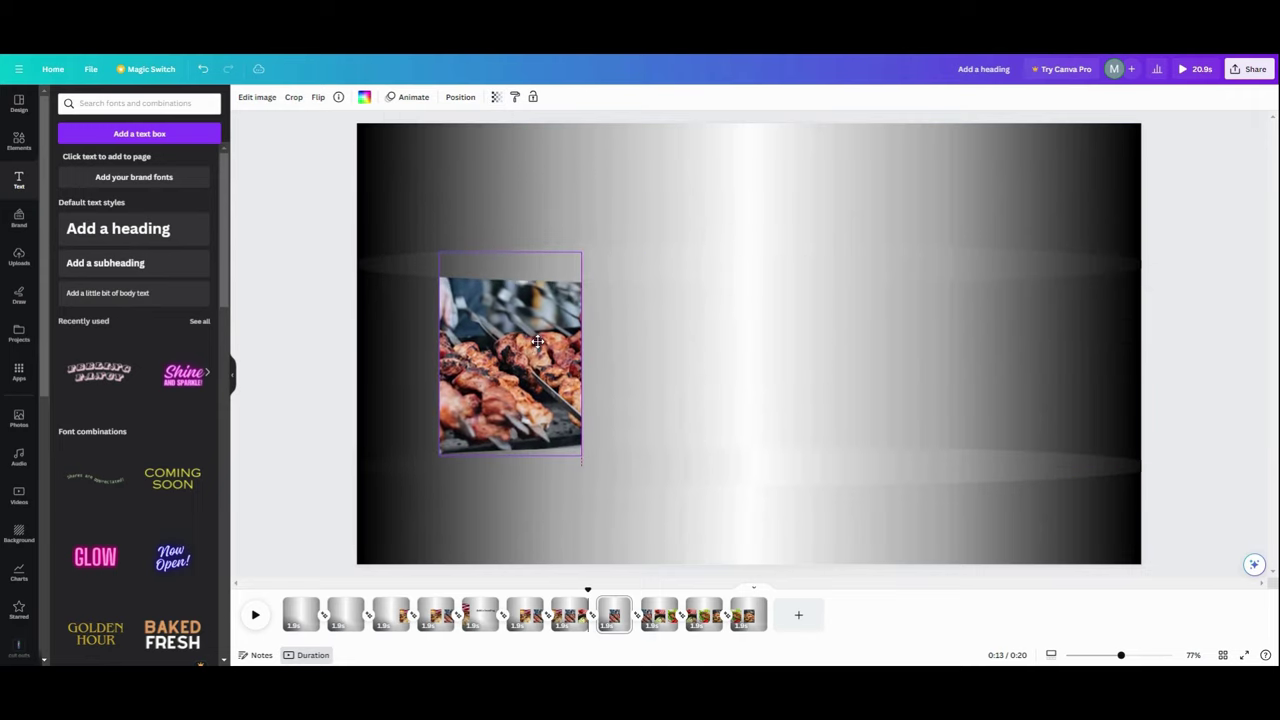
left_click(460, 96)
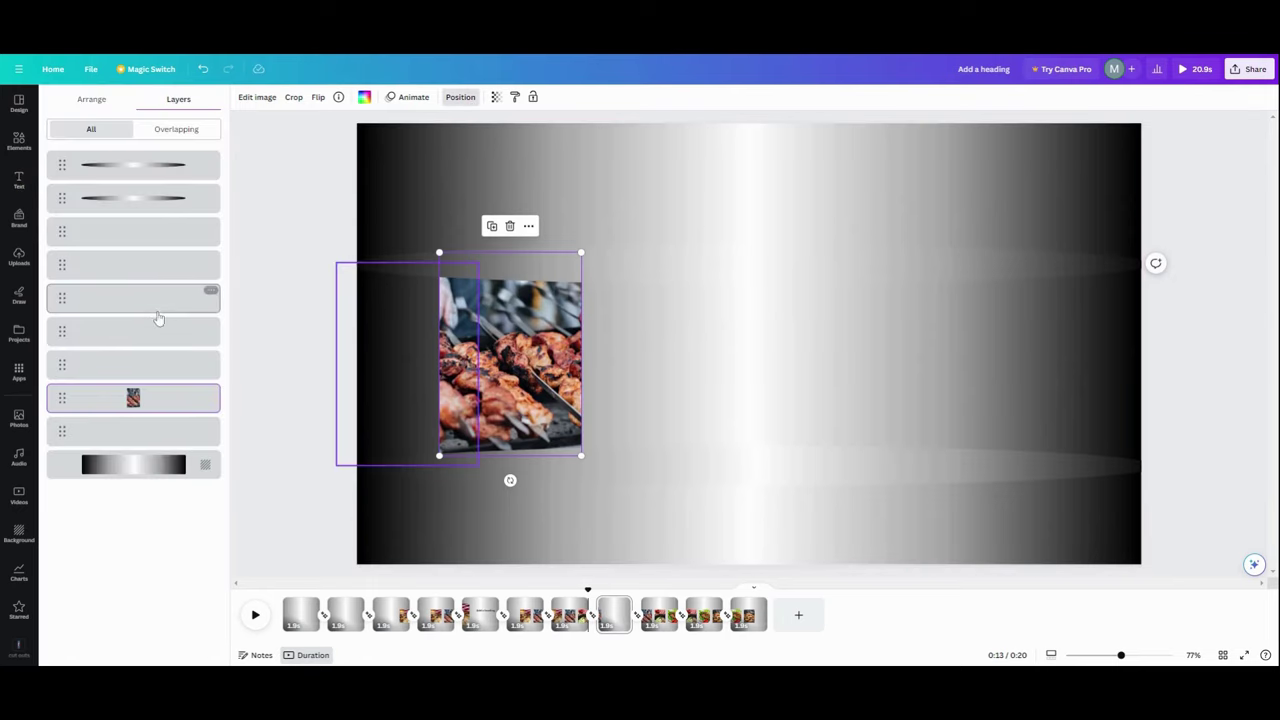
left_click_drag(200, 395, 149, 164)
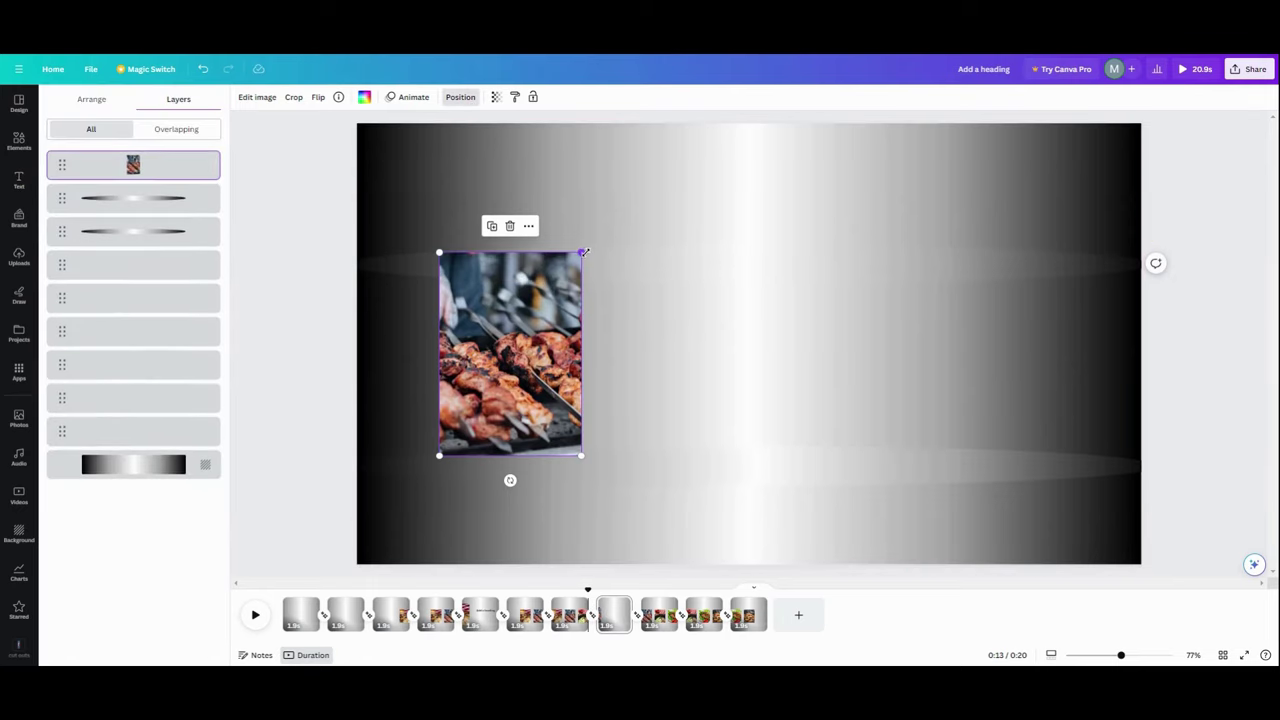
- Enlarge the kebab photo to fill most of the page height and reposition it in the left half
left_click_drag(582, 253, 677, 180)
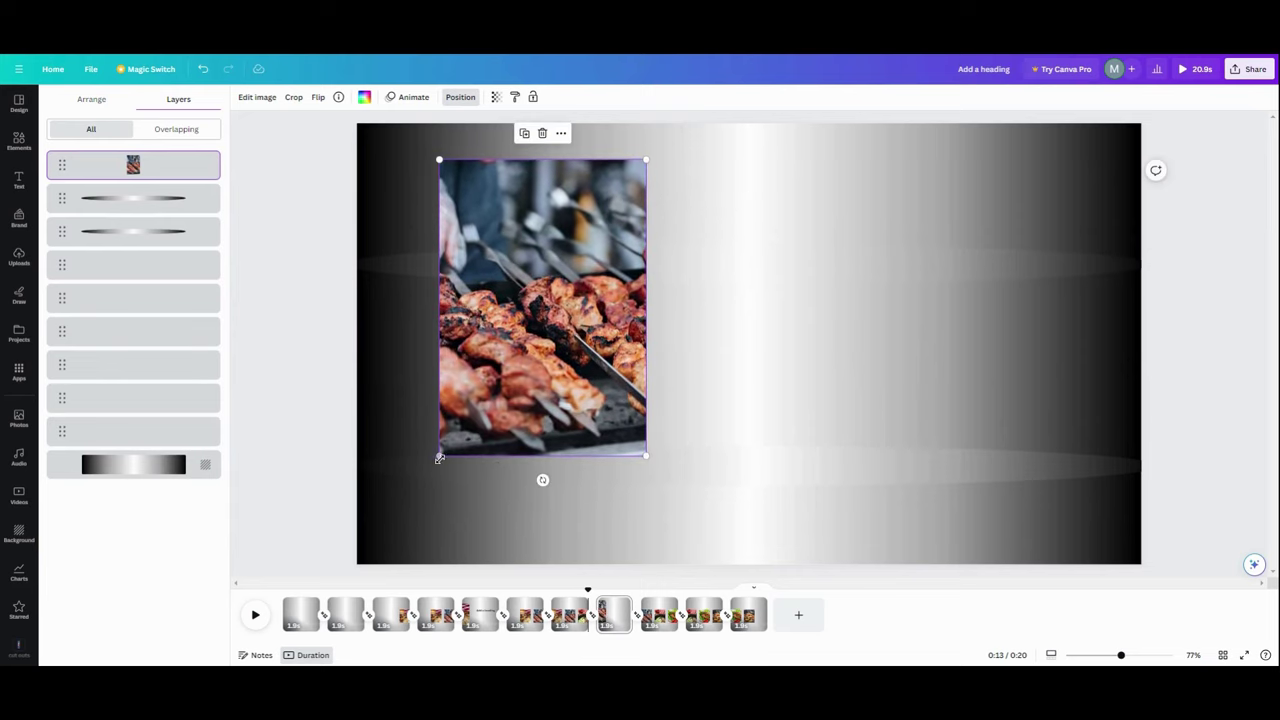
left_click_drag(439, 455, 423, 477)
left_click_drag(552, 341, 536, 367)
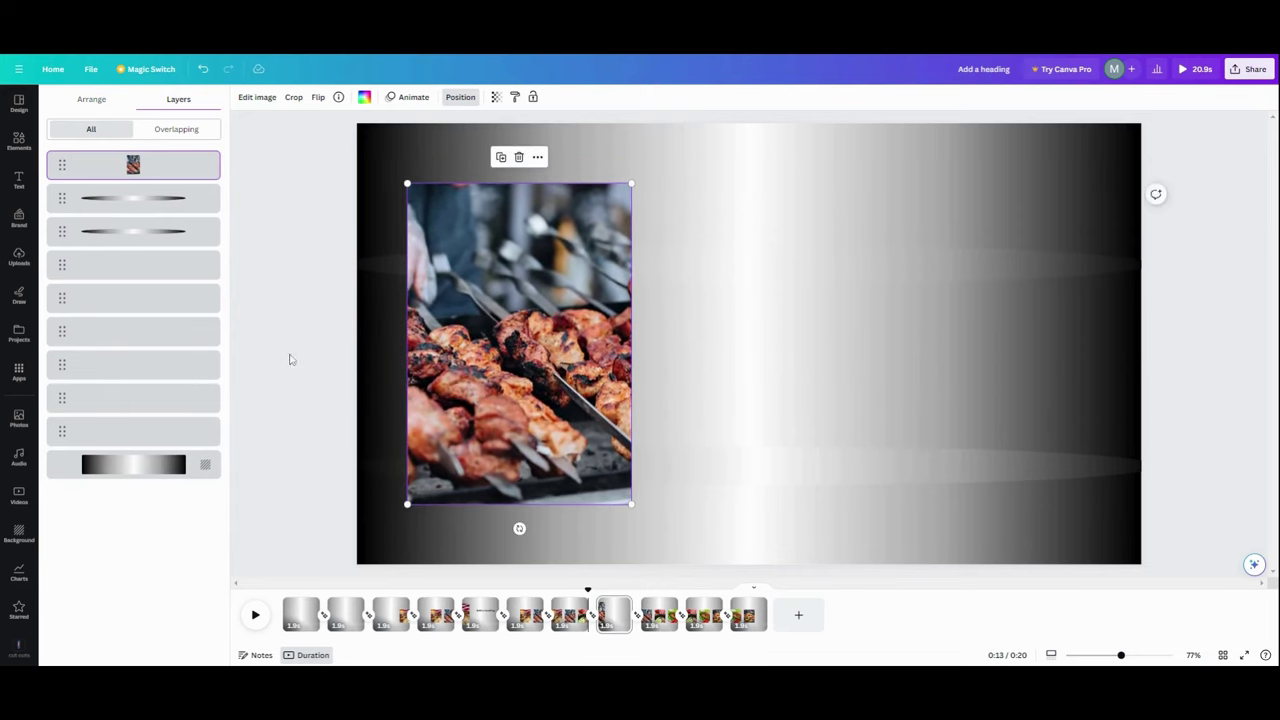
- Add the recently used "Shine and Sparkle!" text design, shrink it and place it to the right of the kebab photo
left_click(18, 180)
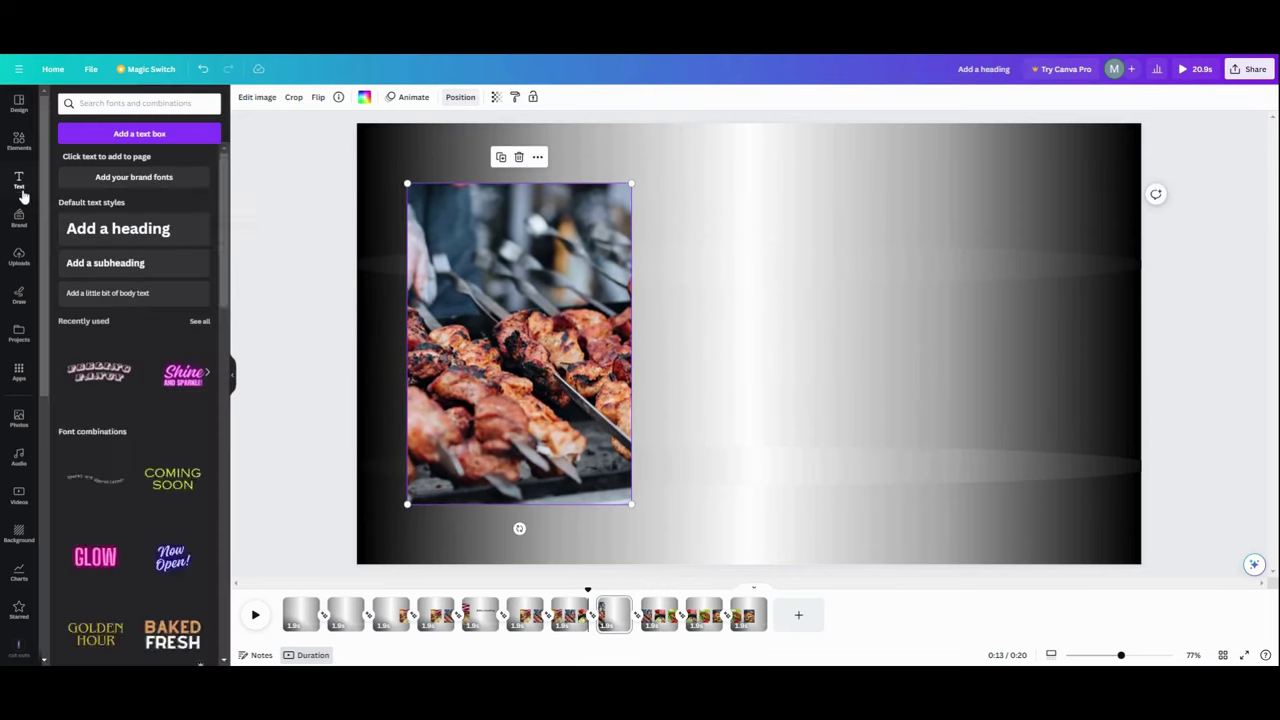
left_click(183, 395)
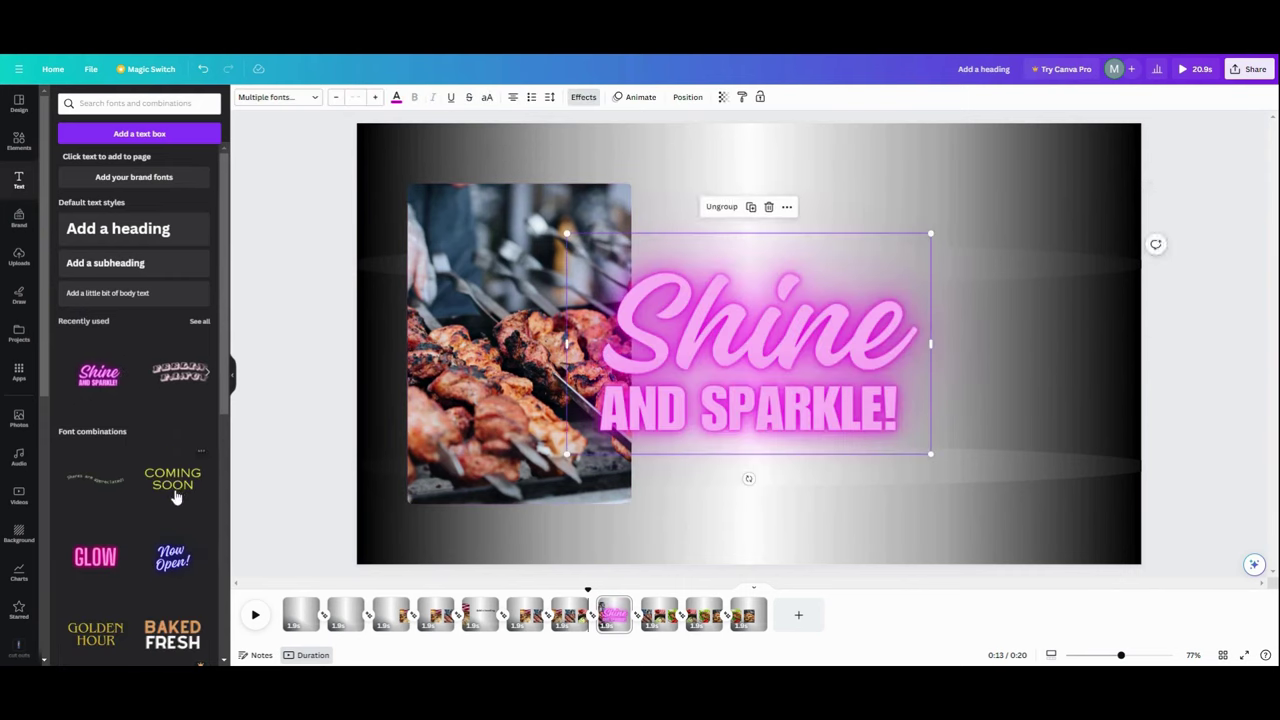
left_click_drag(566, 233, 797, 216)
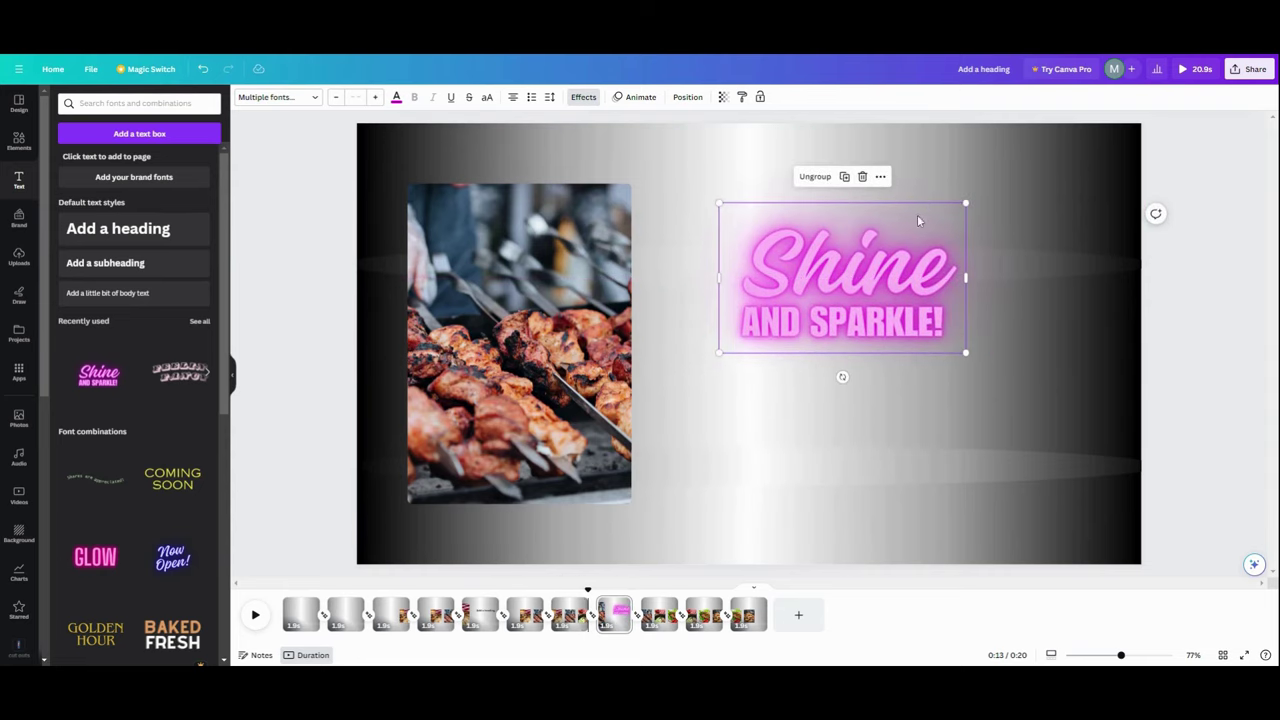
- Show the timing of the "Shine and Sparkle!" text and trim its start so it appears partway through the page
left_click(880, 176)
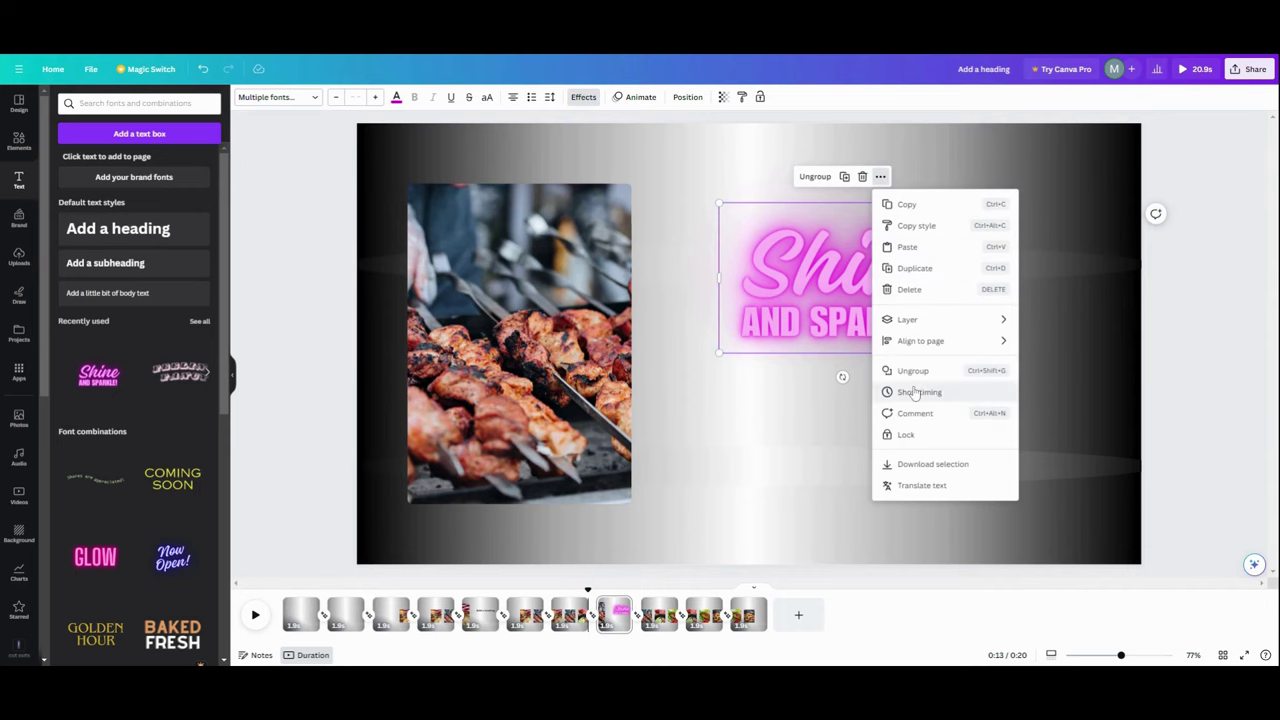
left_click(910, 392)
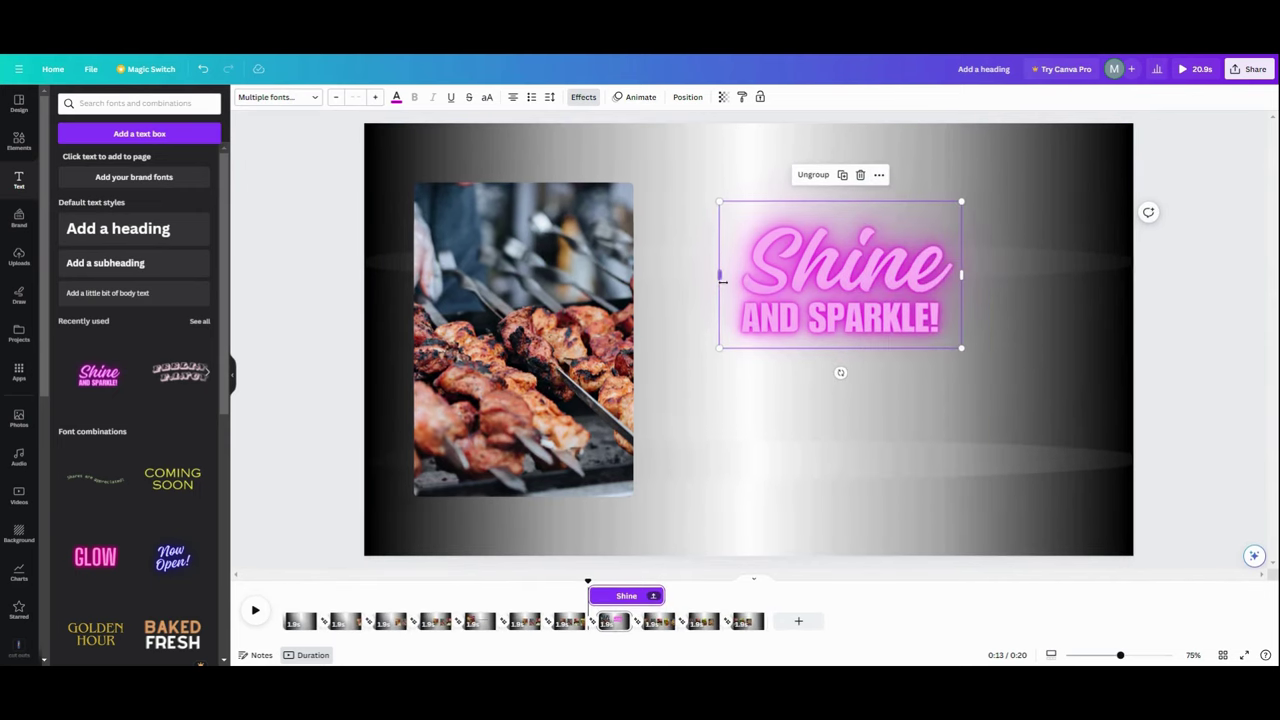
left_click_drag(591, 596, 604, 598)
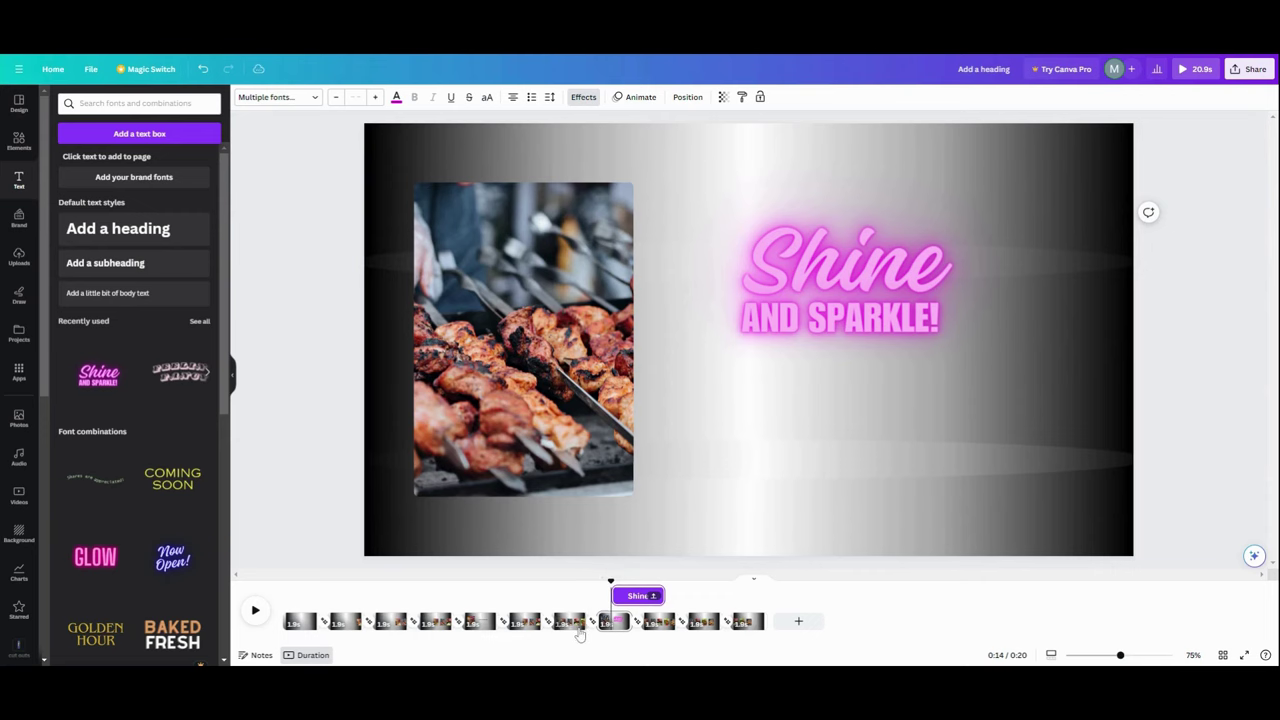
- Preview from the seventh page and trim the start of the text's timing further so it appears after the photo enlarges
left_click(570, 600)
left_click(254, 615)
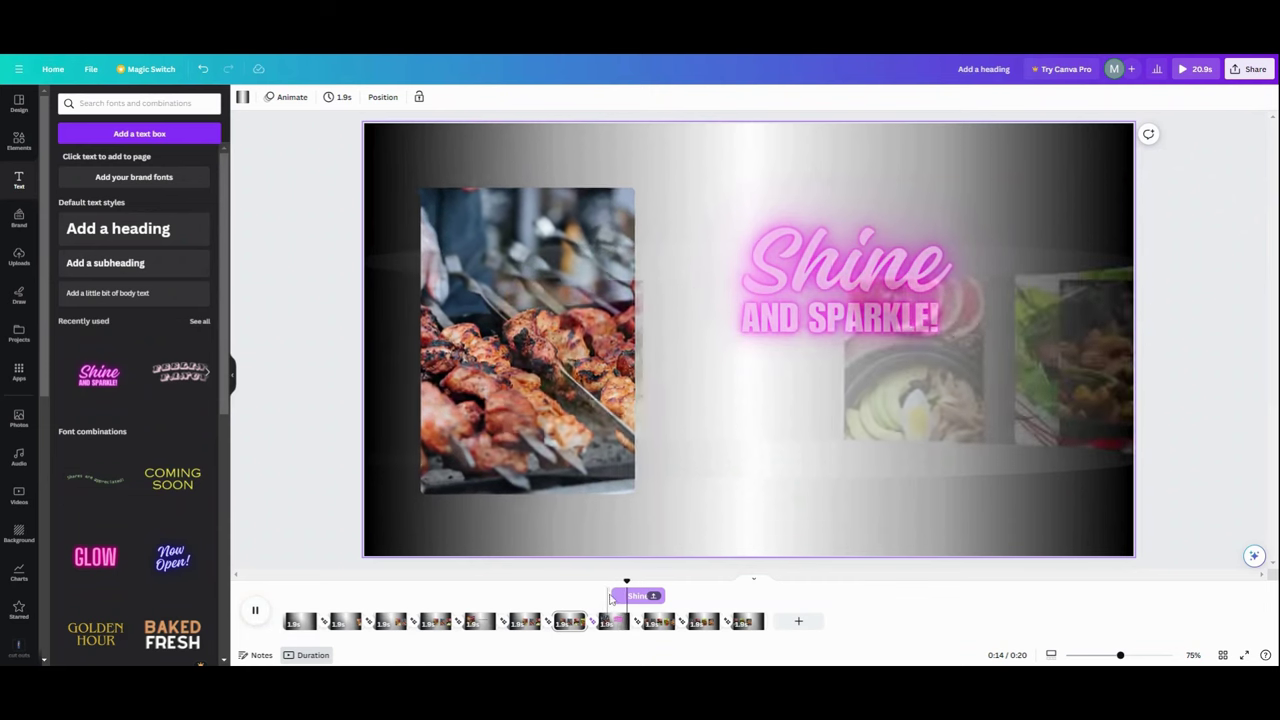
mouse_move(612, 596)
left_mouse_down()
mouse_move(625, 596)
mouse_move(610, 597)
left_mouse_up()
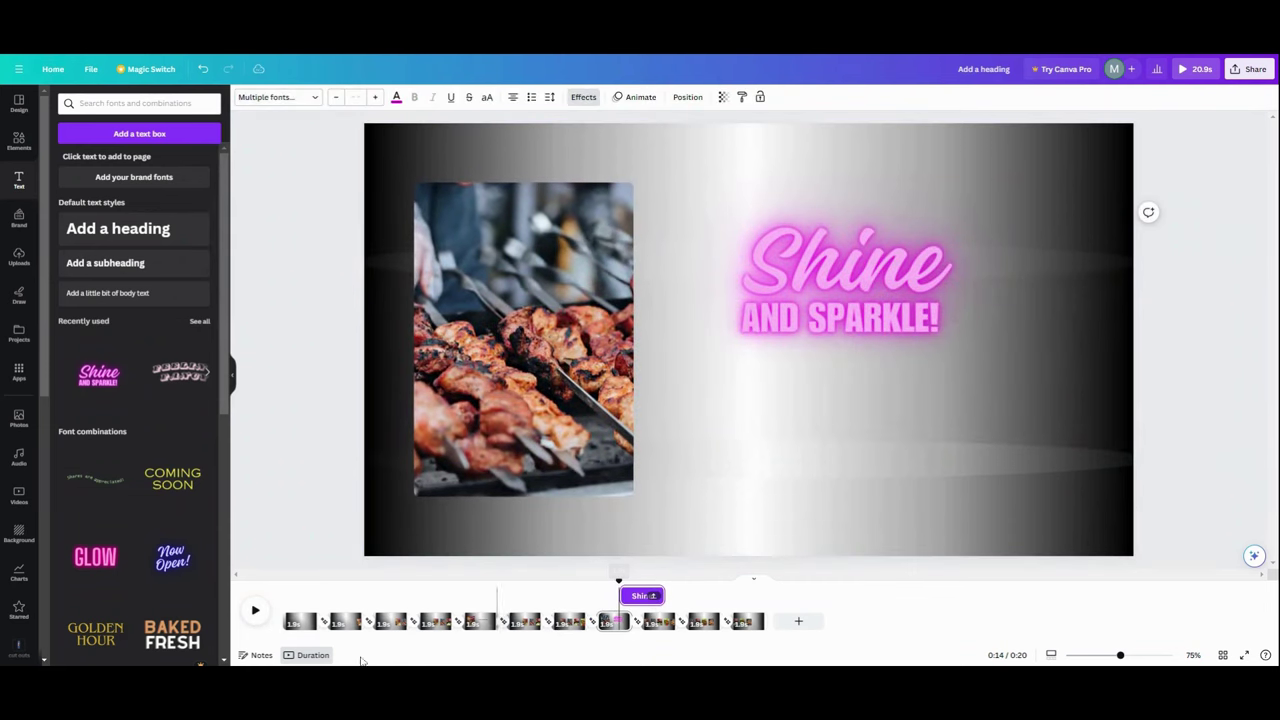
- Replay the video to check the text's trimmed timing, and hide the timing bar of the "Shine and Sparkle!" text
left_click(255, 610)
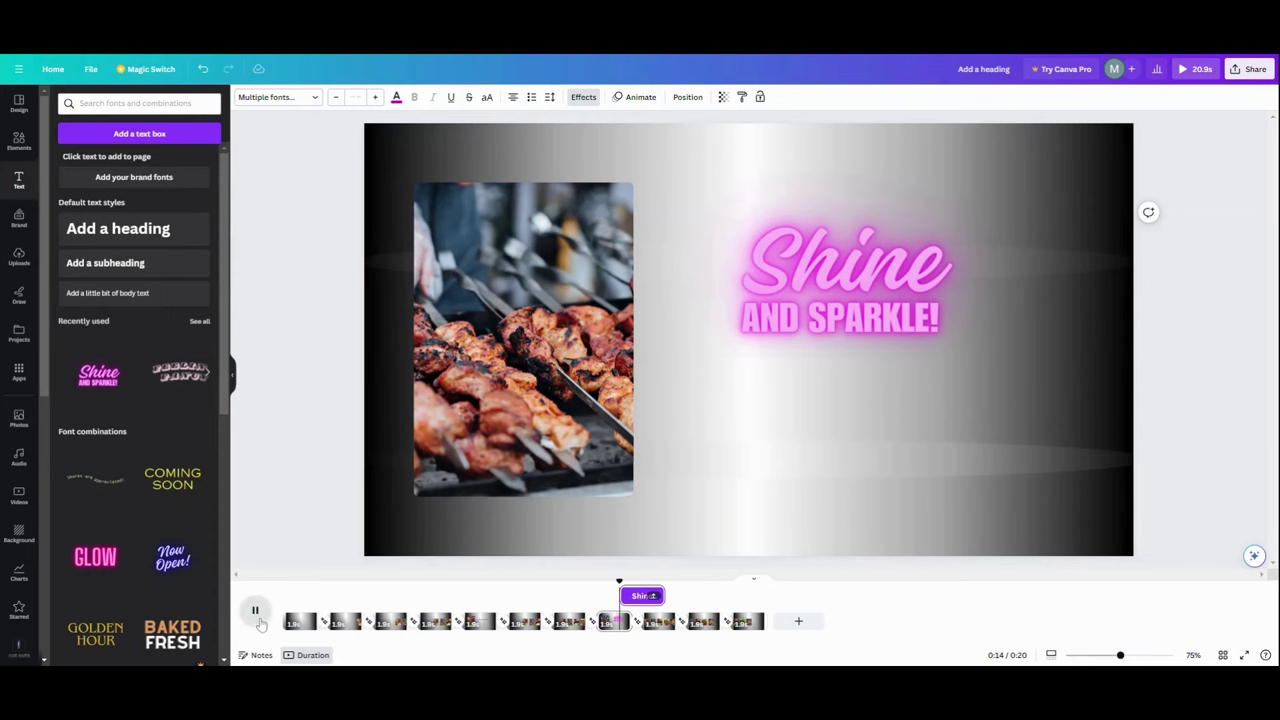
left_click(622, 628)
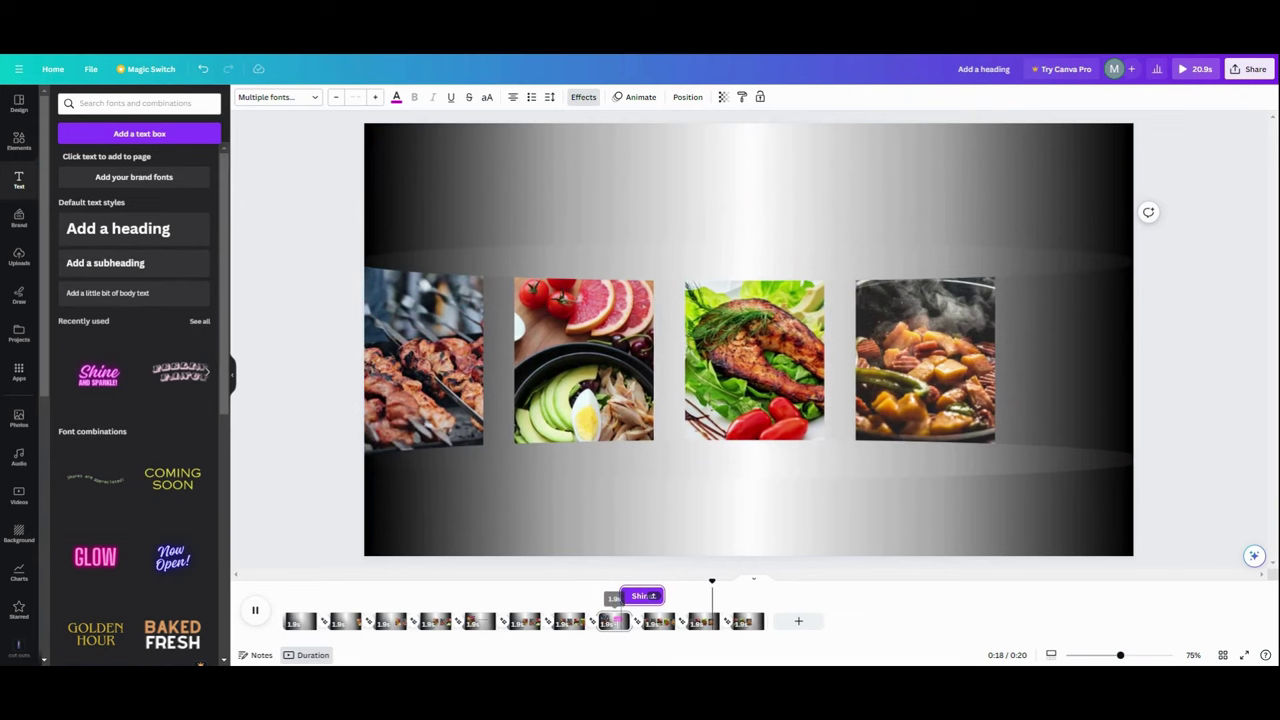
left_click(804, 289)
left_click(879, 175)
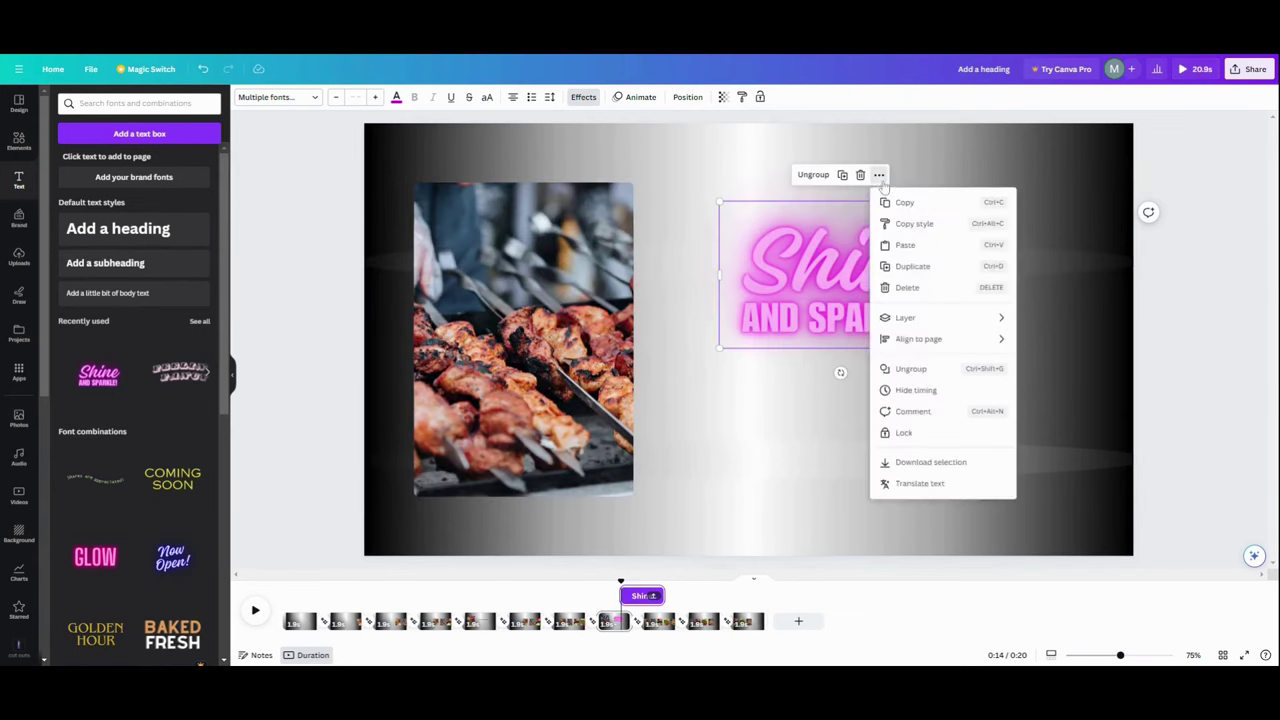
left_click(916, 390)
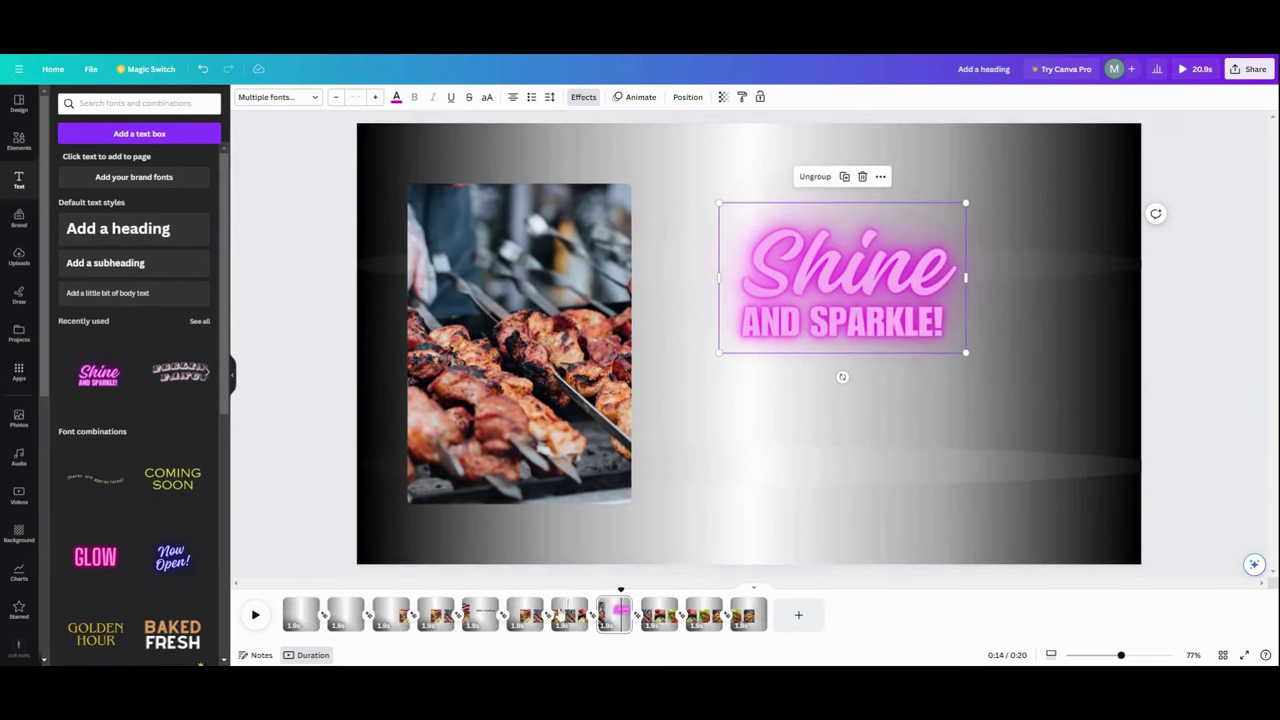
- Duplicate the seventh page and move the copy to just after the enlarged kebab page
right_click(577, 607)
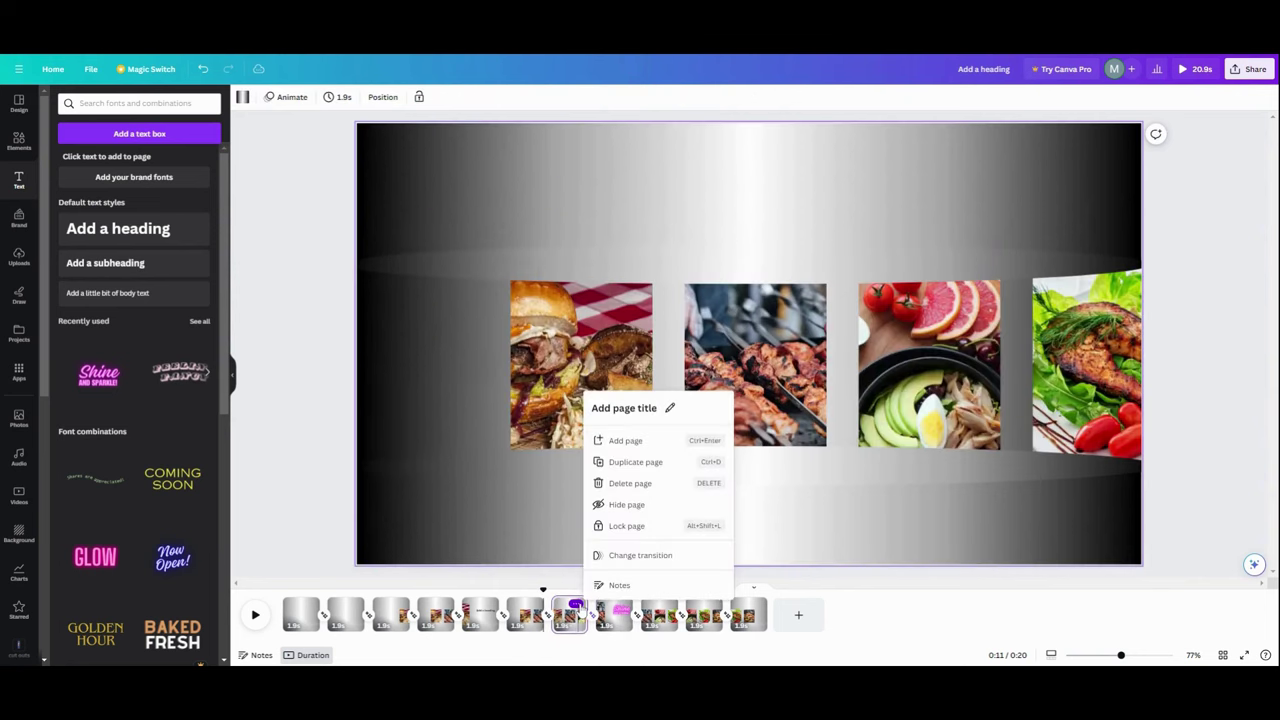
left_click(621, 463)
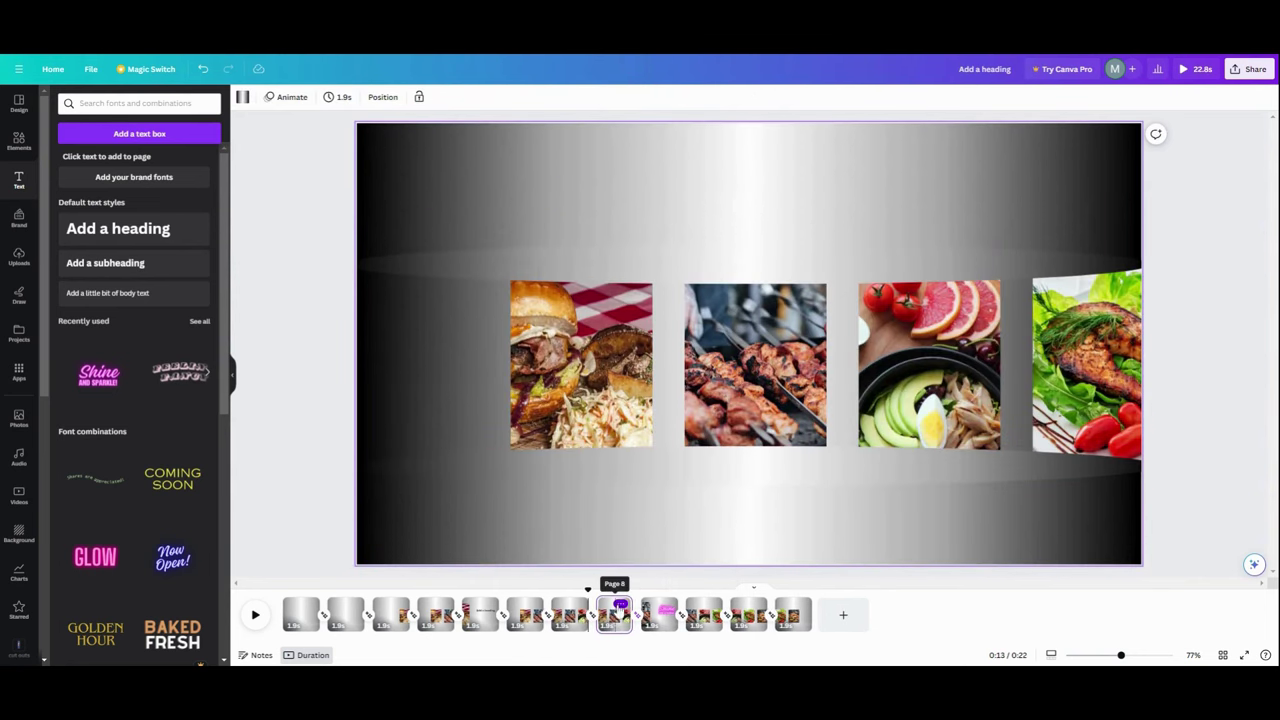
left_click_drag(616, 608, 673, 620)
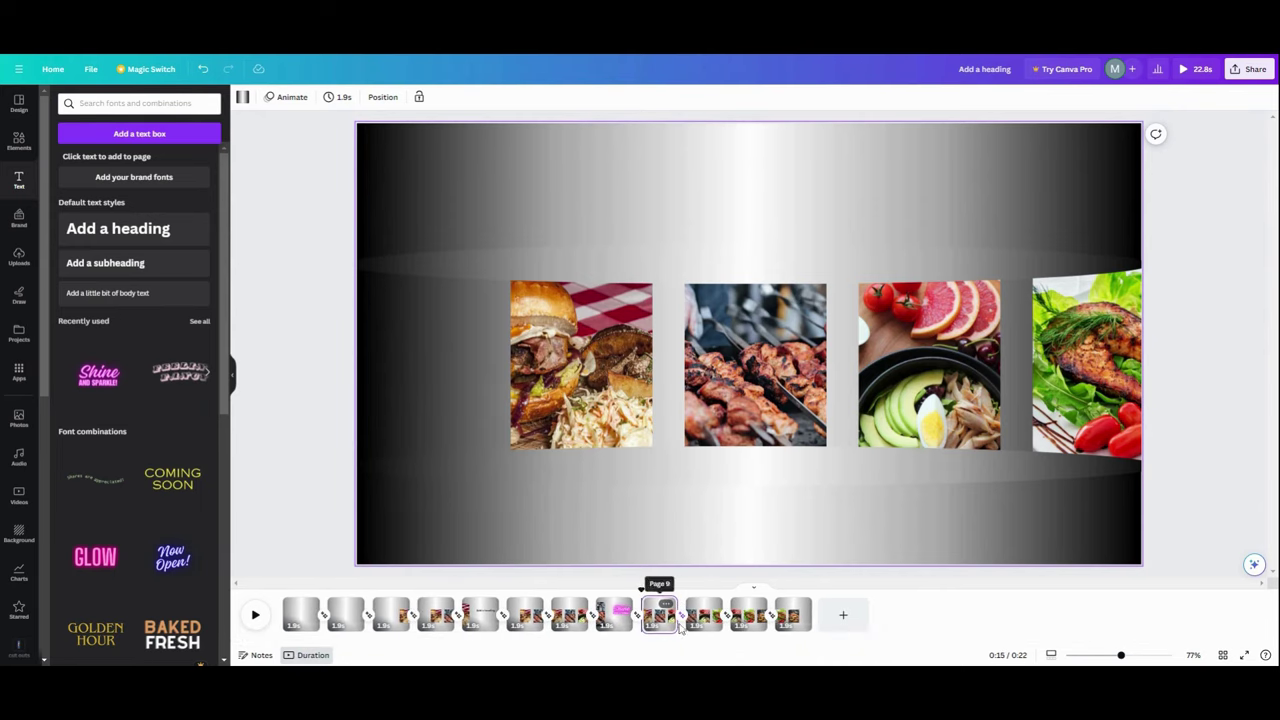
mouse_move(683, 625)
- Preview the whole video from the first page
left_click(295, 615)
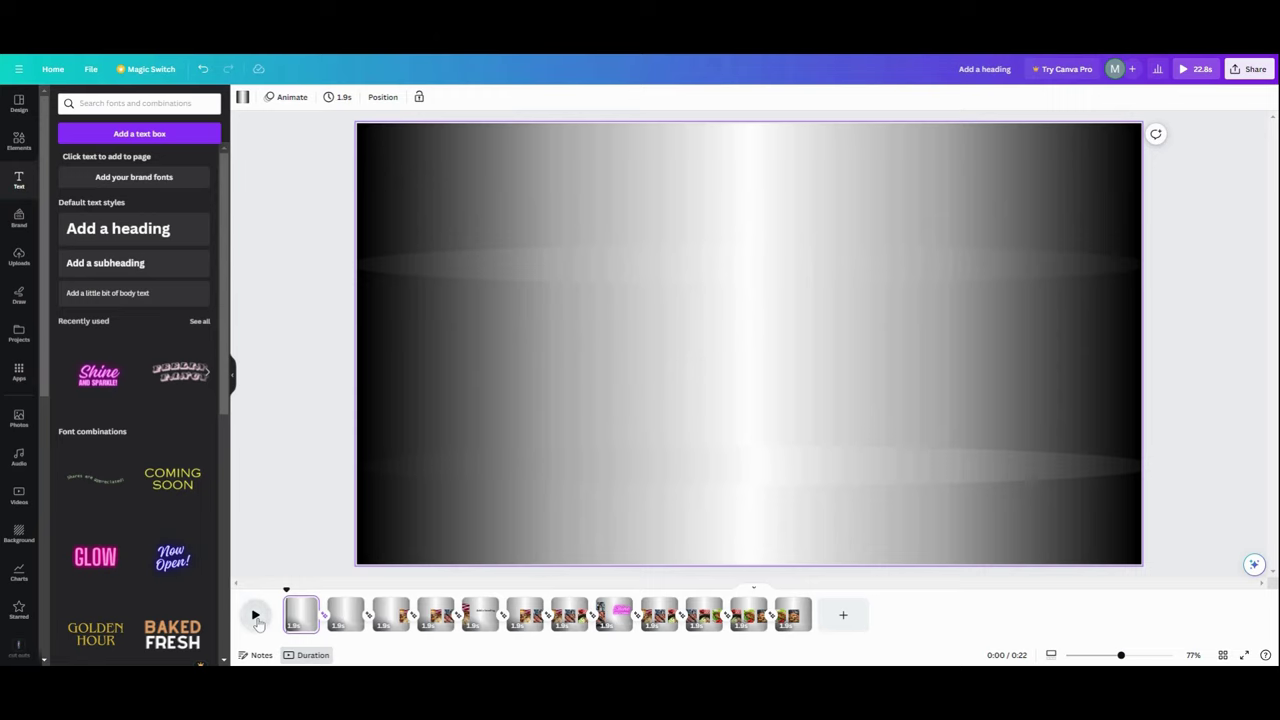
left_click(255, 615)
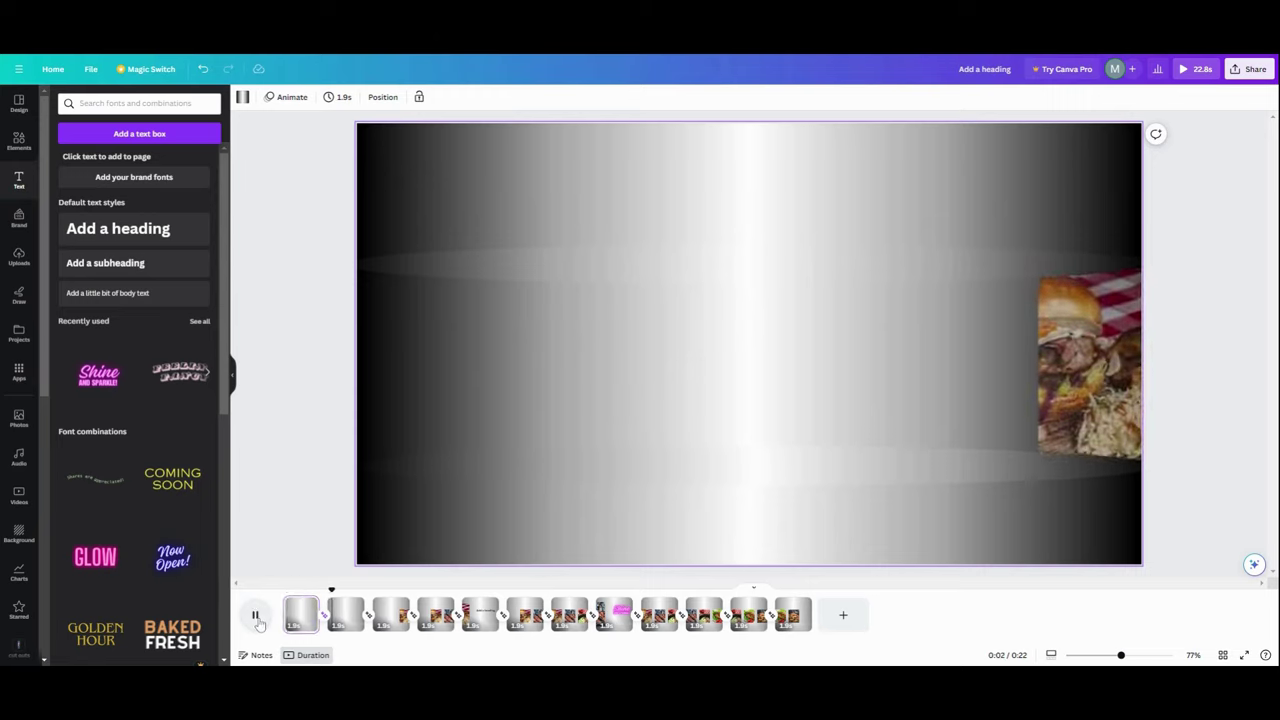